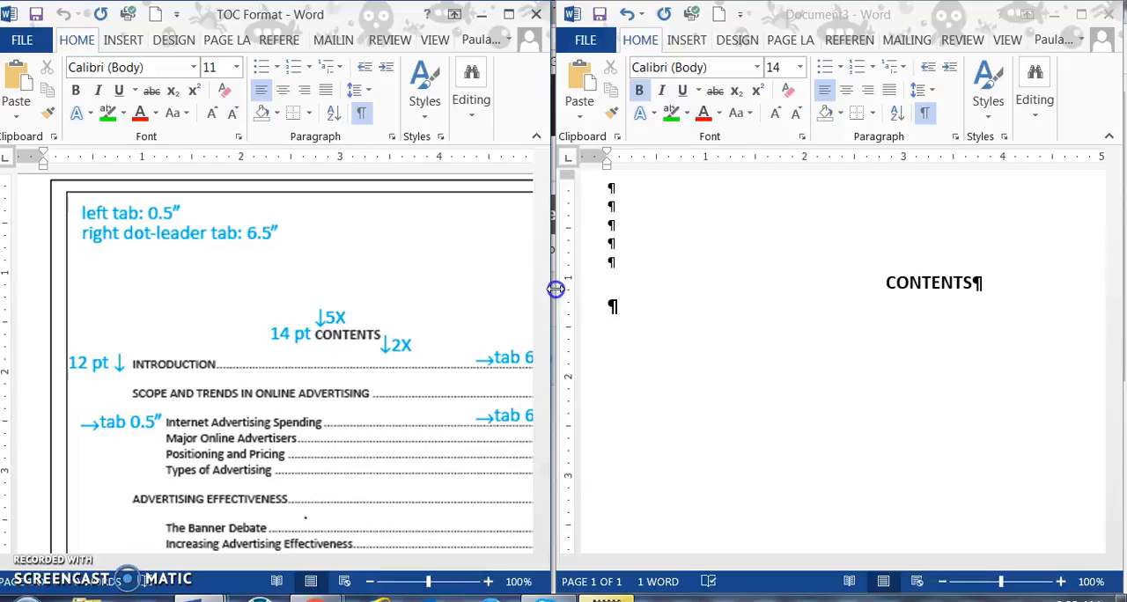
# Step: Examine the highlighted main headings and run-in subheadings throughout the GDP11-2007-Unit18 report document
pyautogui.click(232, 273)
pyautogui.moveTo(220, 592)
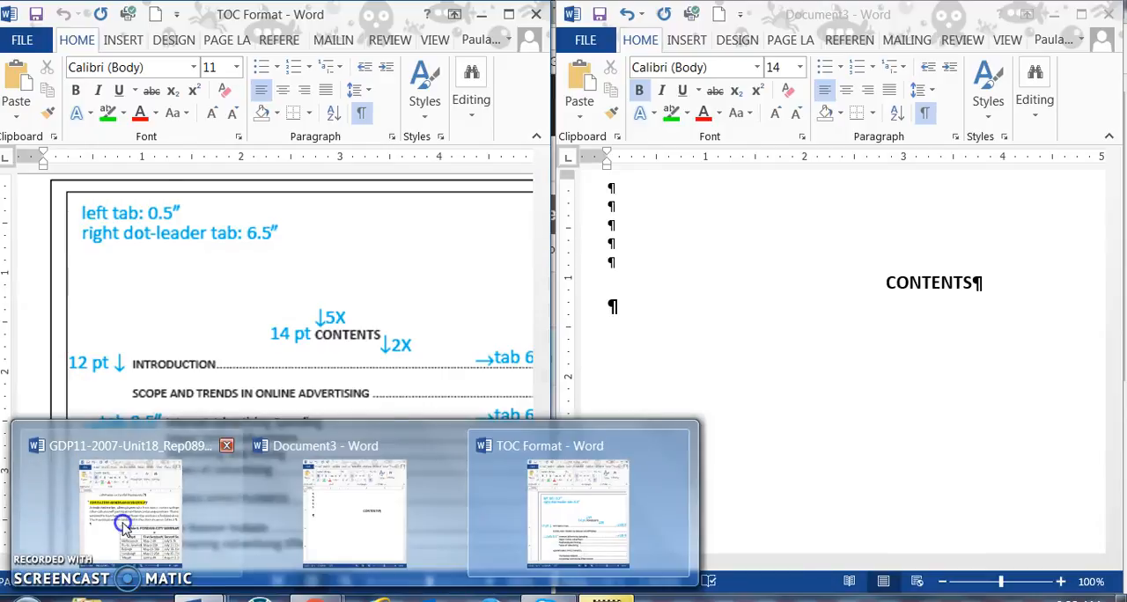
pyautogui.moveTo(124, 527)
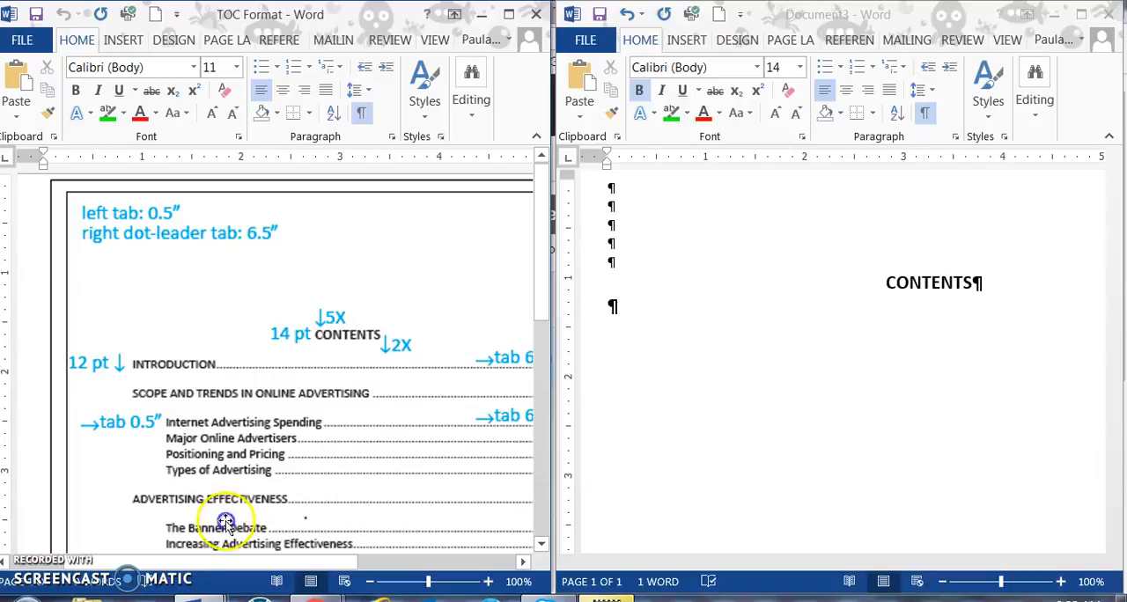
pyautogui.click(132, 520)
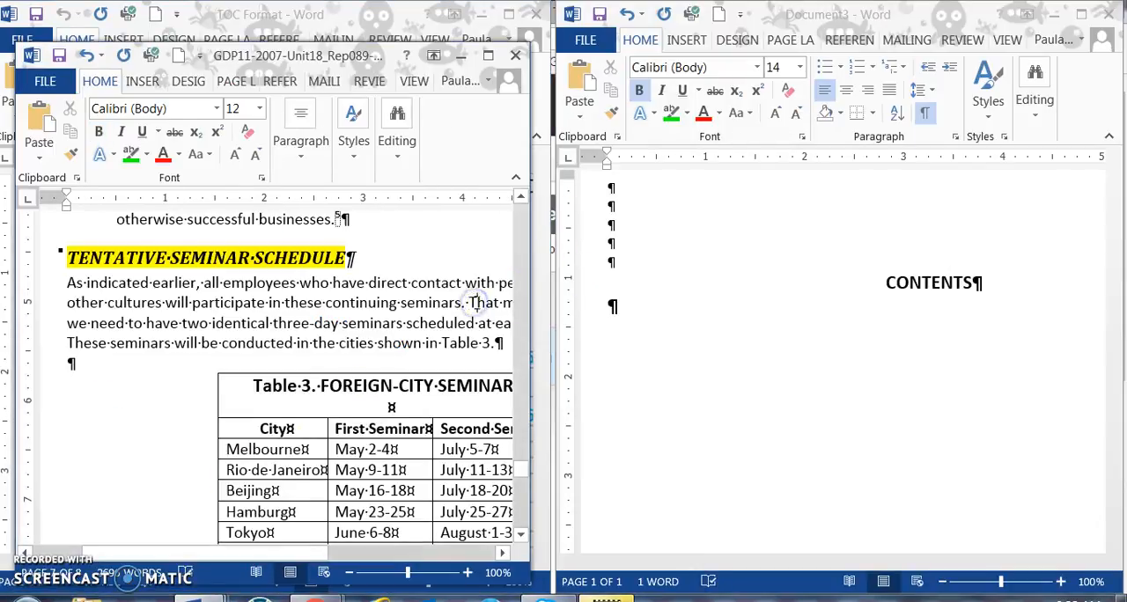
pyautogui.scroll(6, 478, 309)
pyautogui.scroll(15, 478, 309)
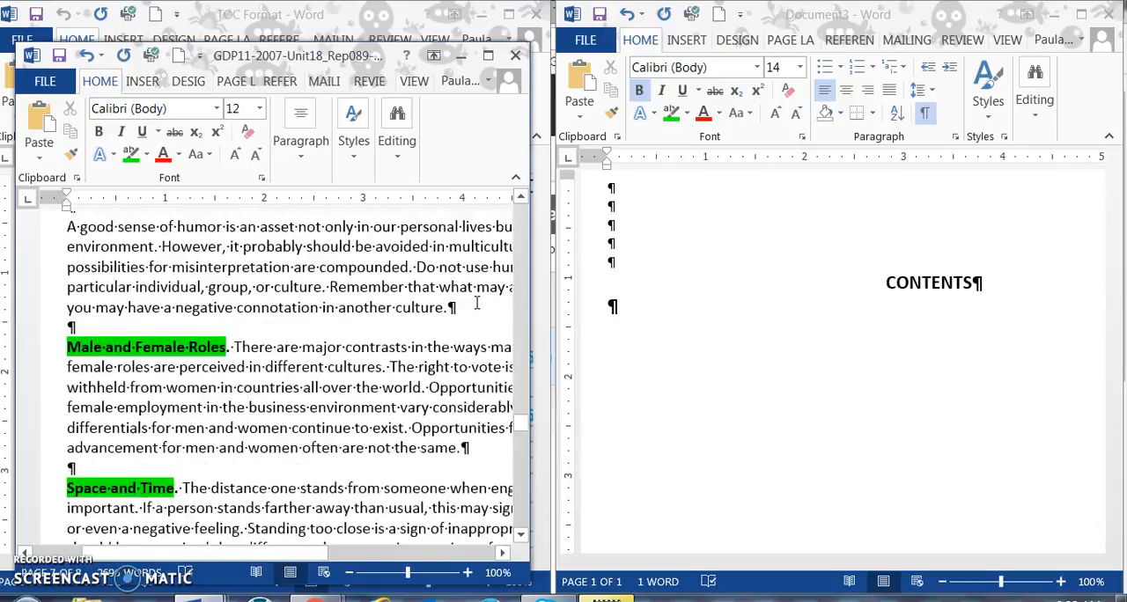
pyautogui.scroll(15, 478, 304)
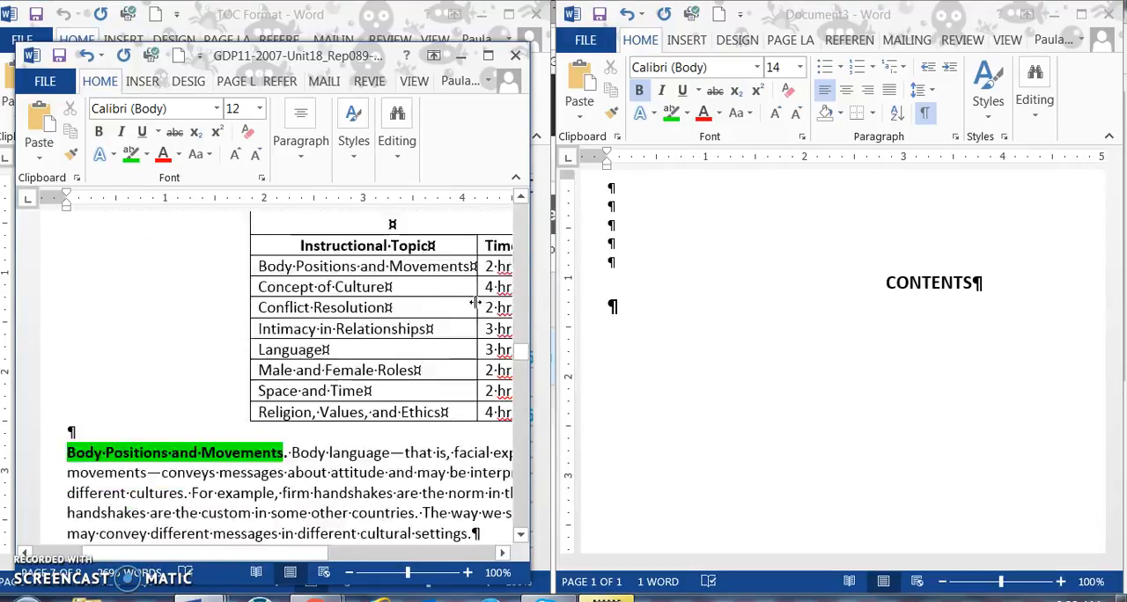
pyautogui.scroll(15, 478, 304)
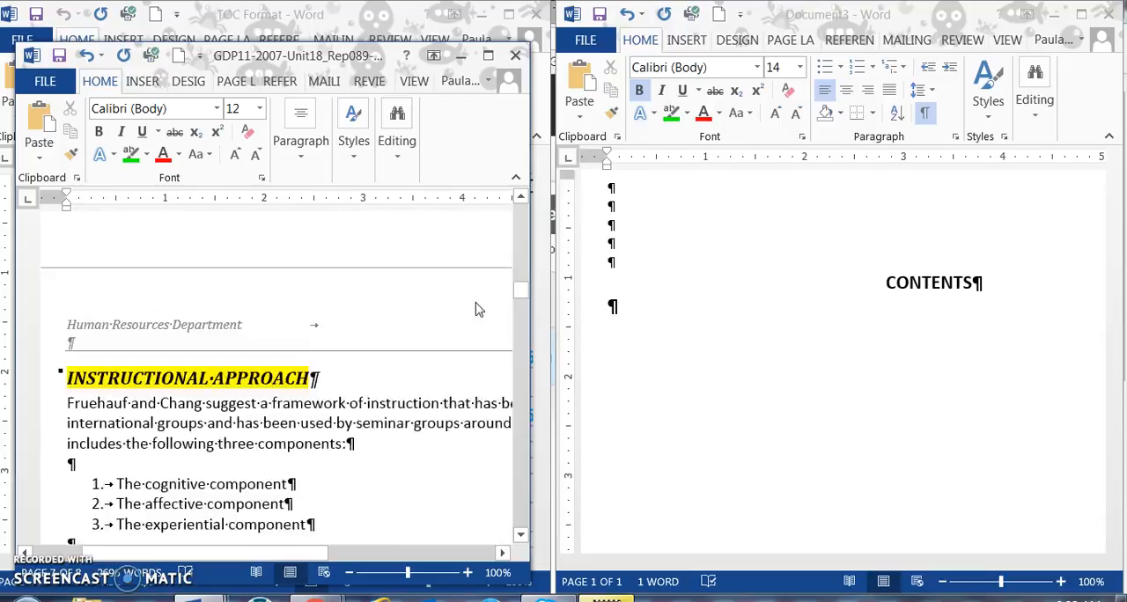
pyautogui.moveTo(522, 264); pyautogui.dragTo(515, 202)
pyautogui.scroll(-7, 300, 390)
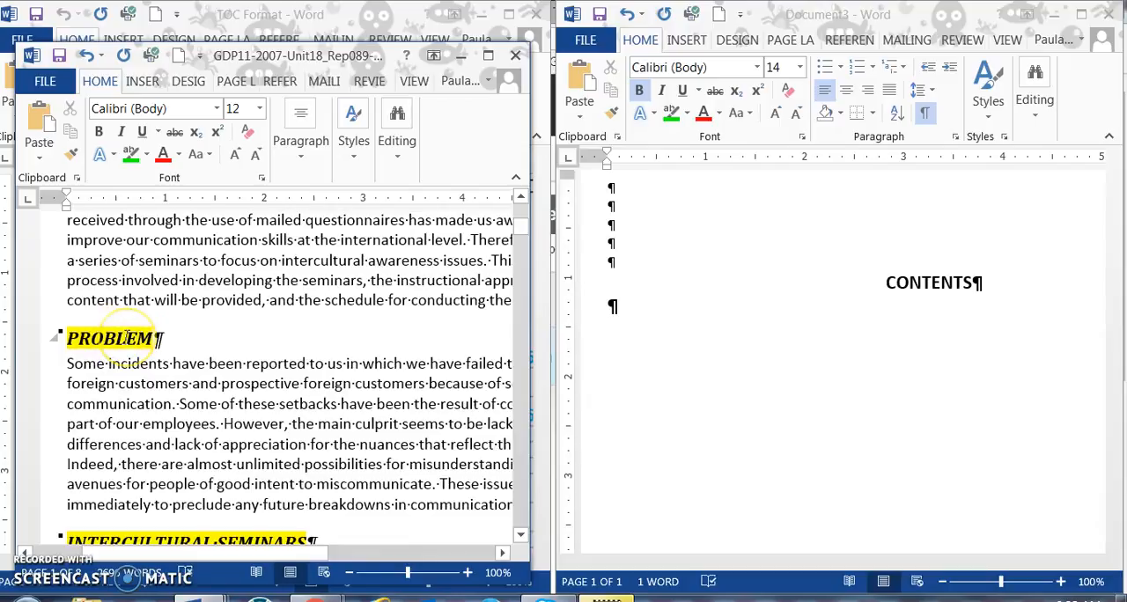
pyautogui.scroll(-12, 226, 486)
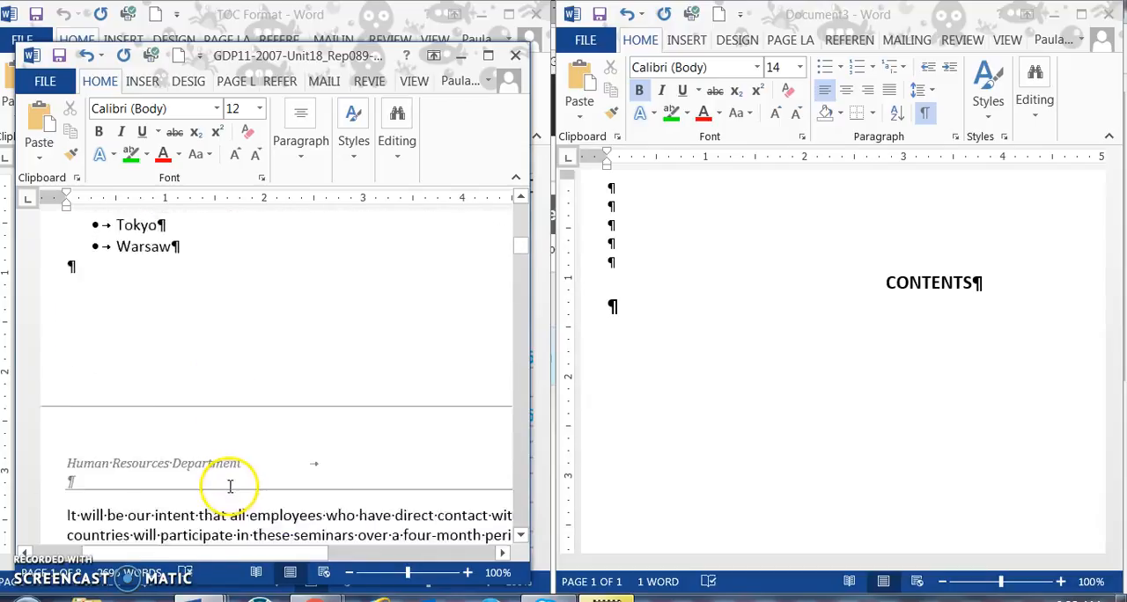
pyautogui.scroll(-15, 226, 485)
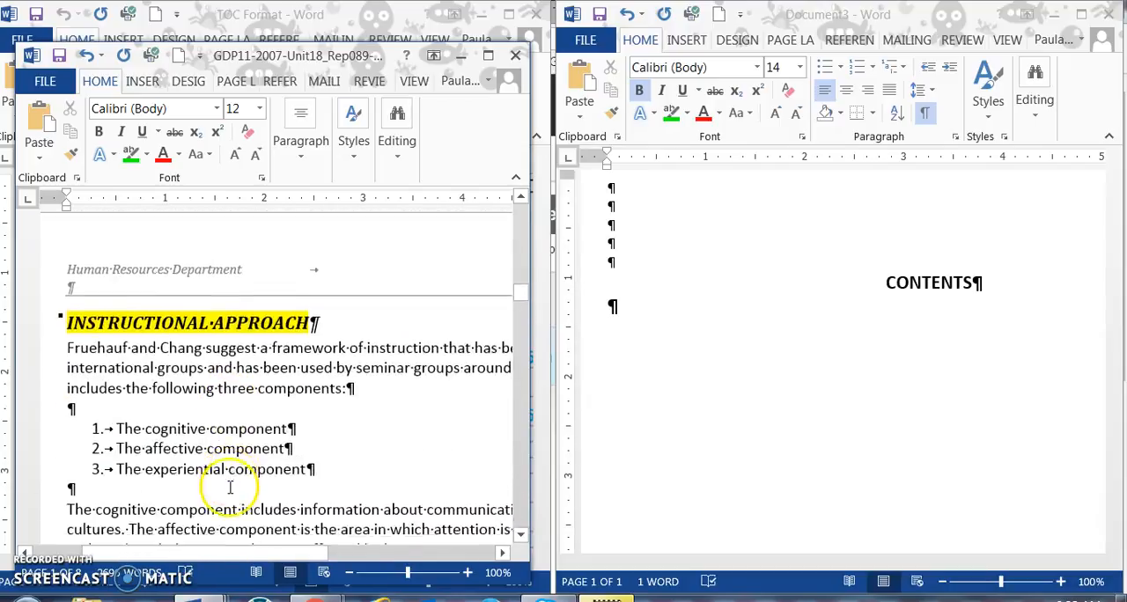
pyautogui.scroll(-15, 230, 485)
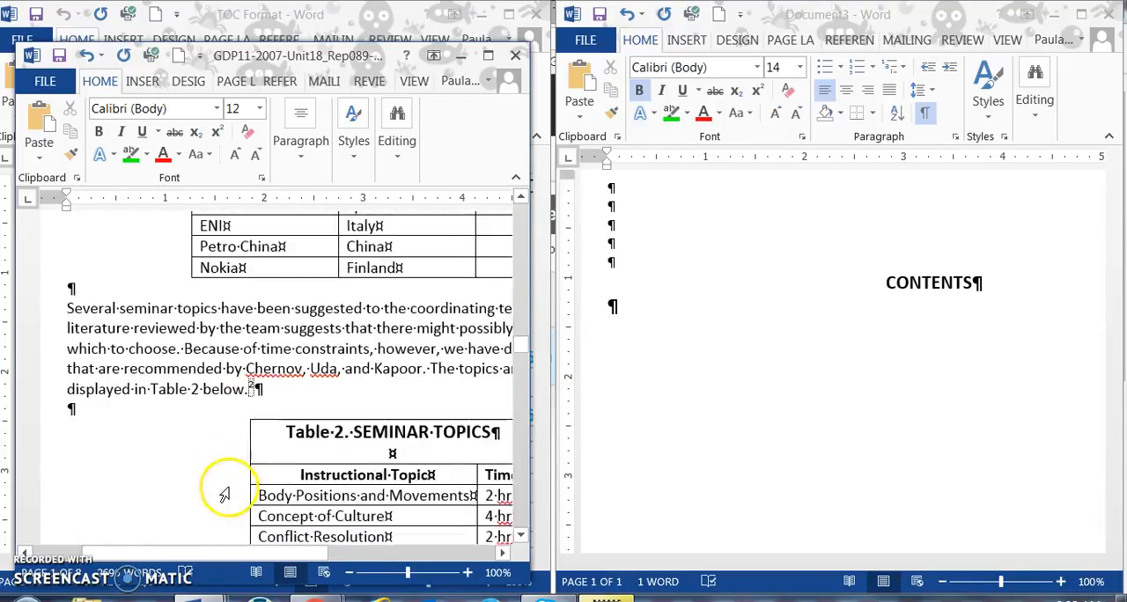
pyautogui.scroll(-1, 230, 487)
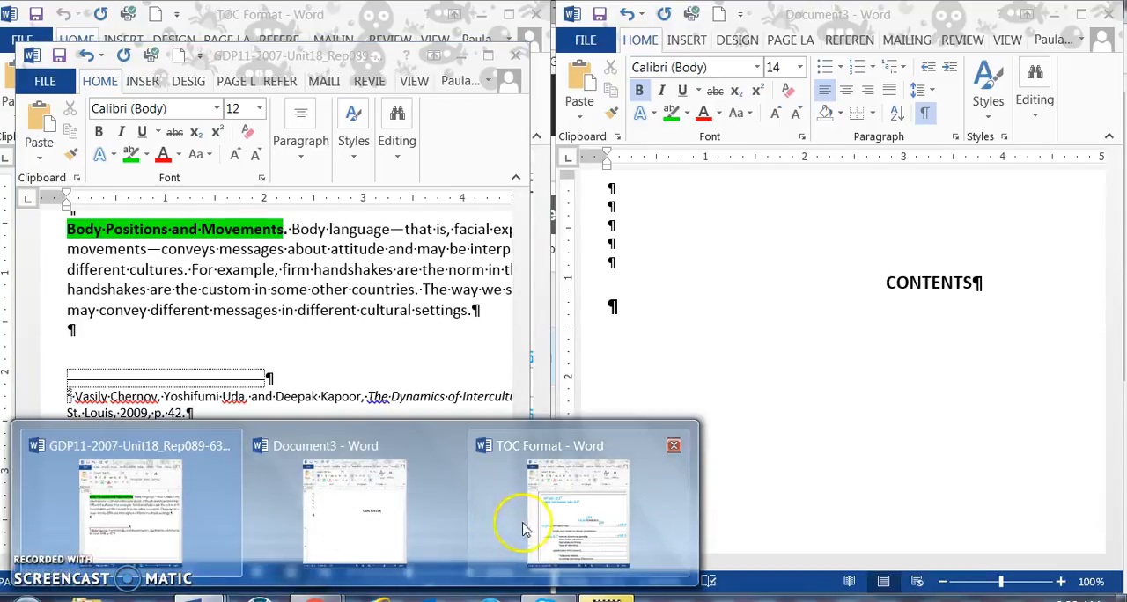
# Step: Following the TOC Format sample, set the blank line below CONTENTS to 12 pt and enter INTRODUCTION
pyautogui.click(518, 529)
pyautogui.scroll(-1, 293, 264)
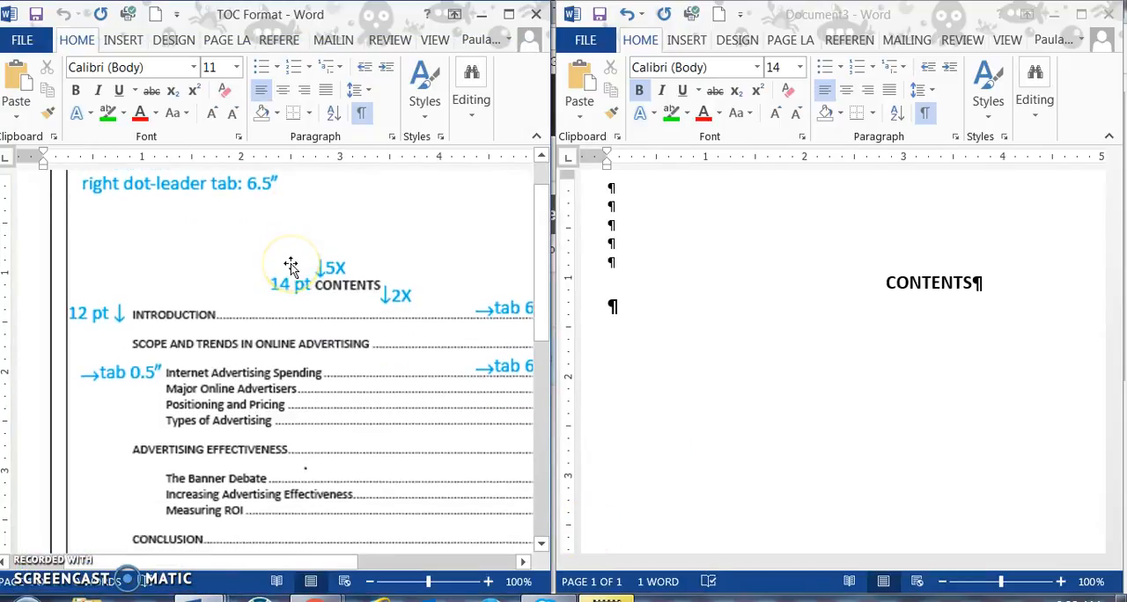
pyautogui.scroll(1, 291, 264)
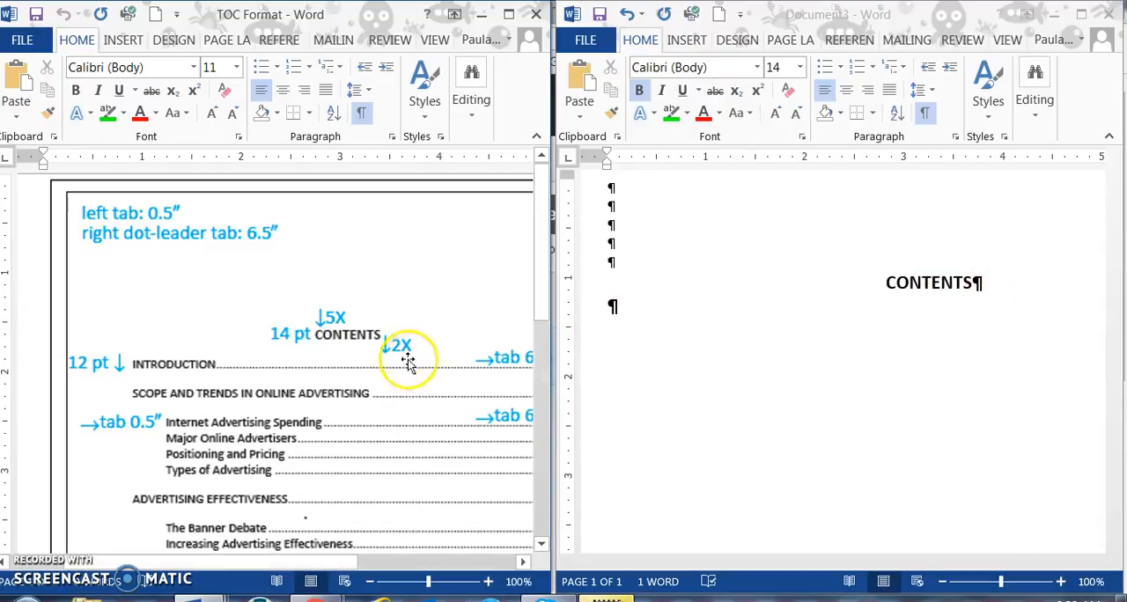
pyautogui.click(610, 308)
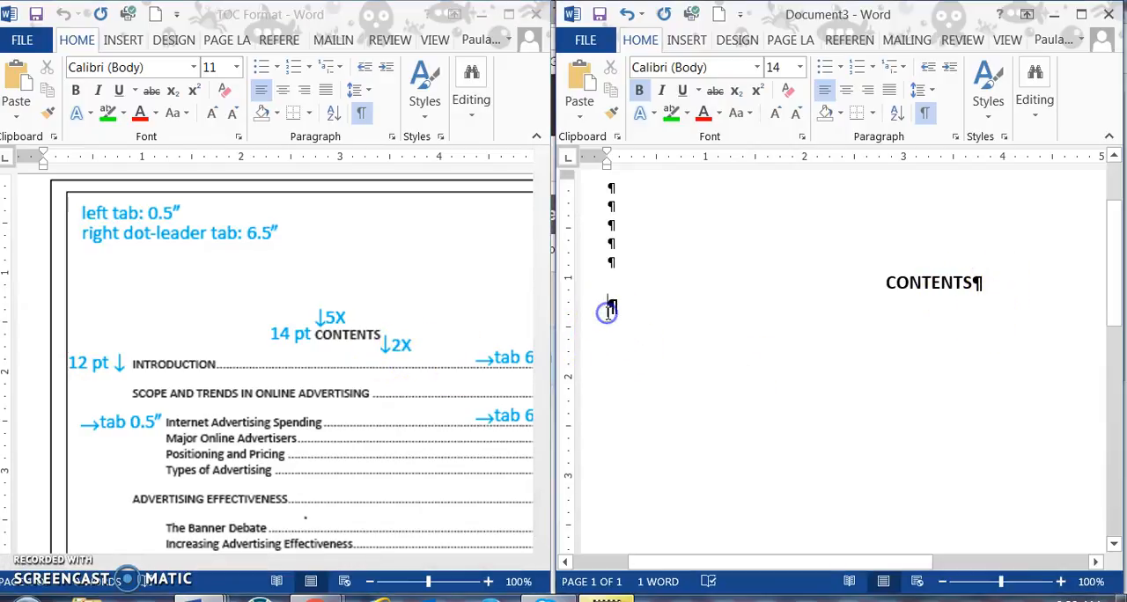
pyautogui.click(800, 68)
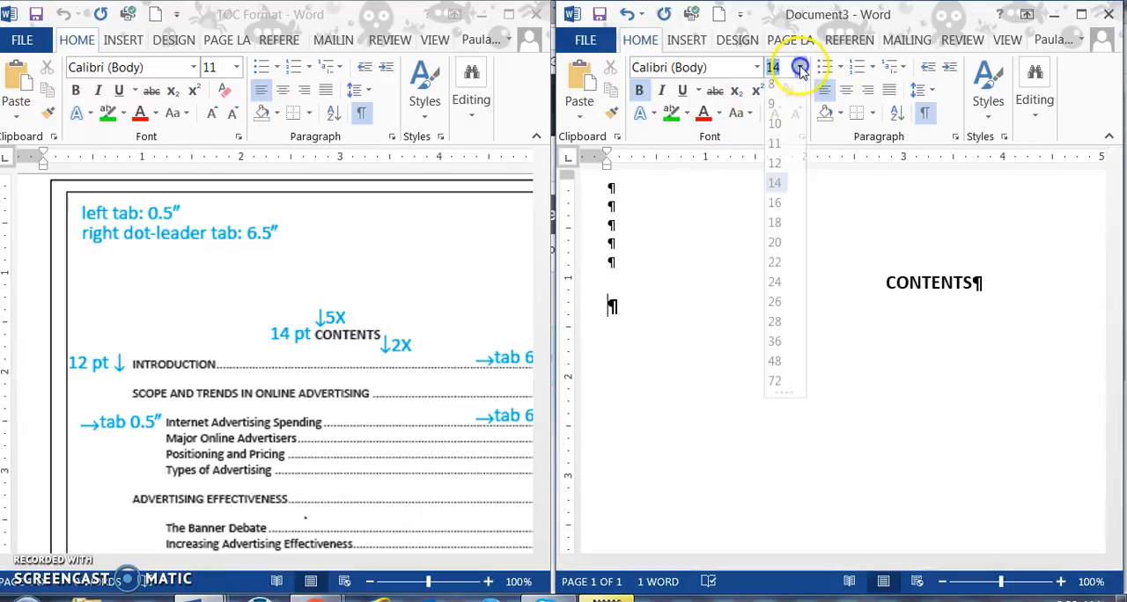
pyautogui.click(779, 166)
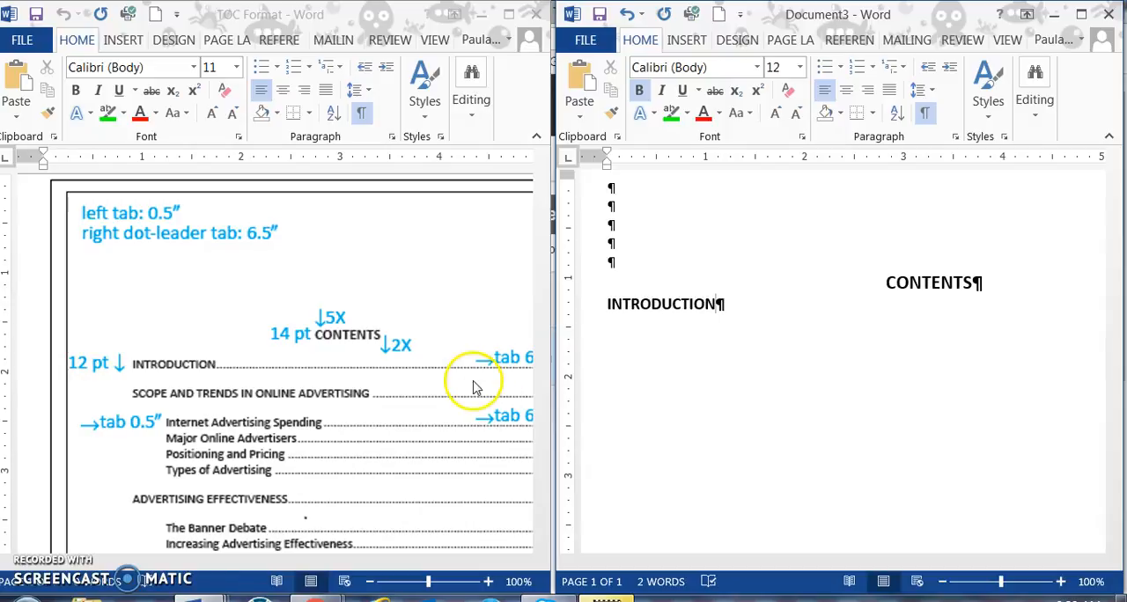
# Step: Add a left-aligned tab stop at 6.5" with dot leader 2 to the INTRODUCTION line
pyautogui.click(956, 136)
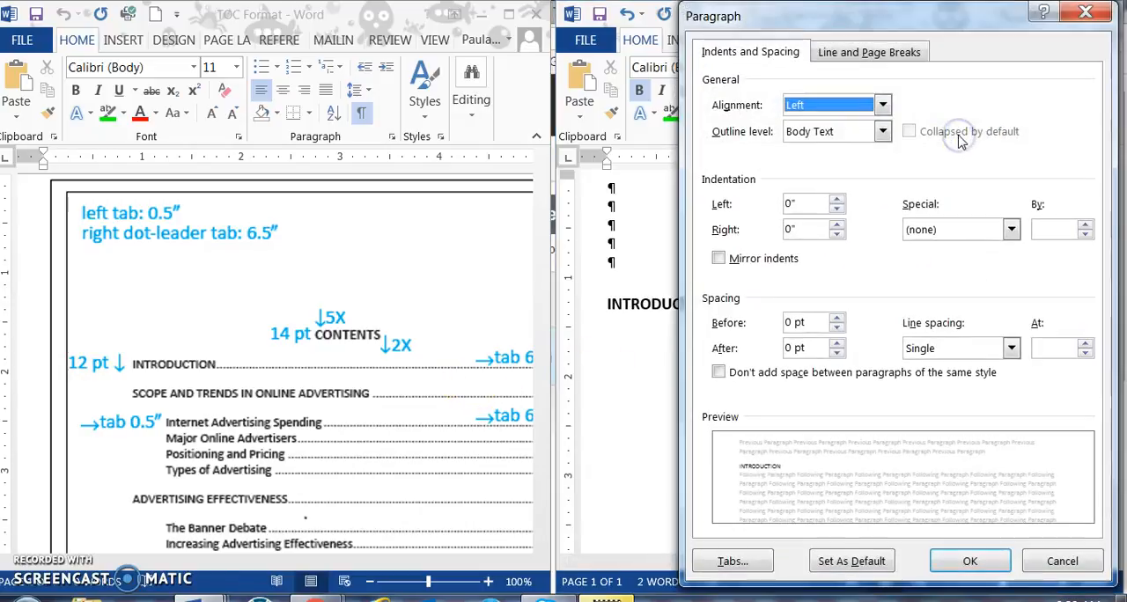
pyautogui.click(1066, 560)
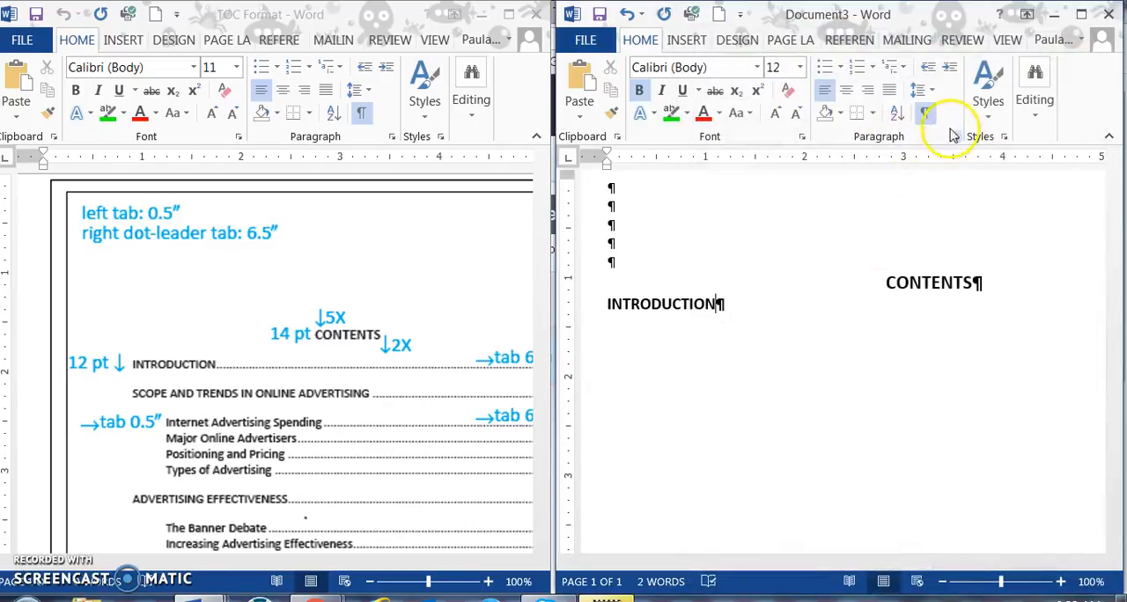
pyautogui.click(956, 137)
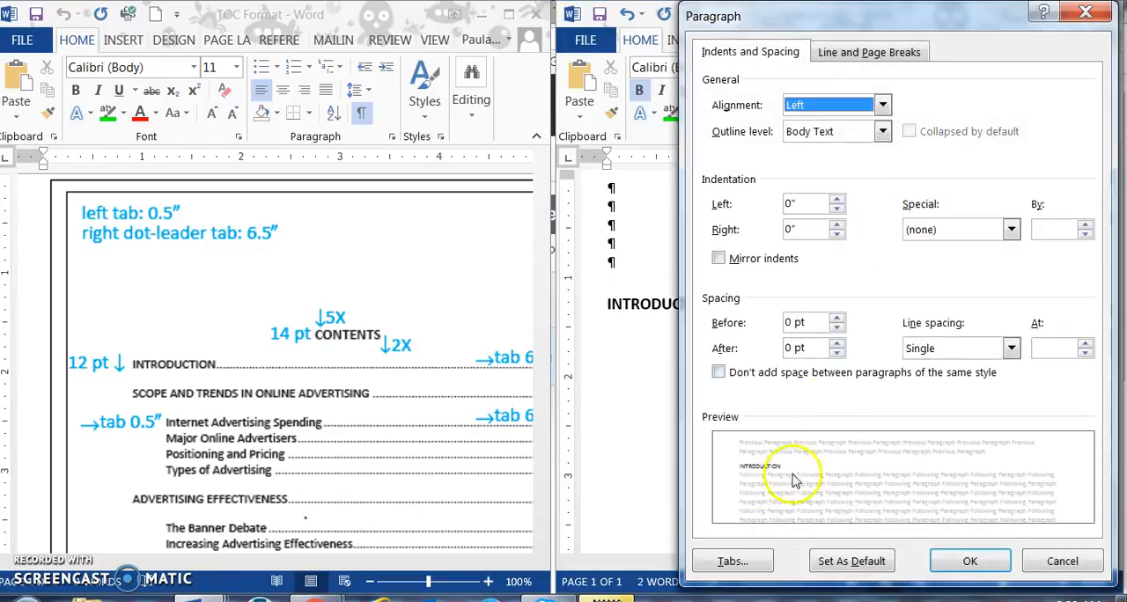
pyautogui.click(738, 562)
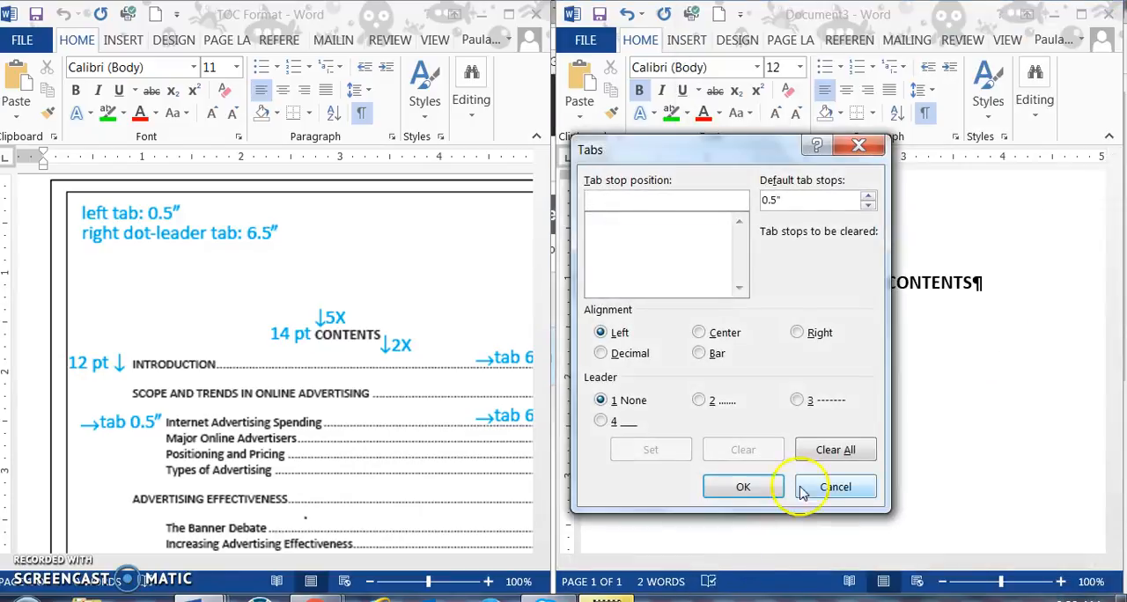
pyautogui.write('6.5')
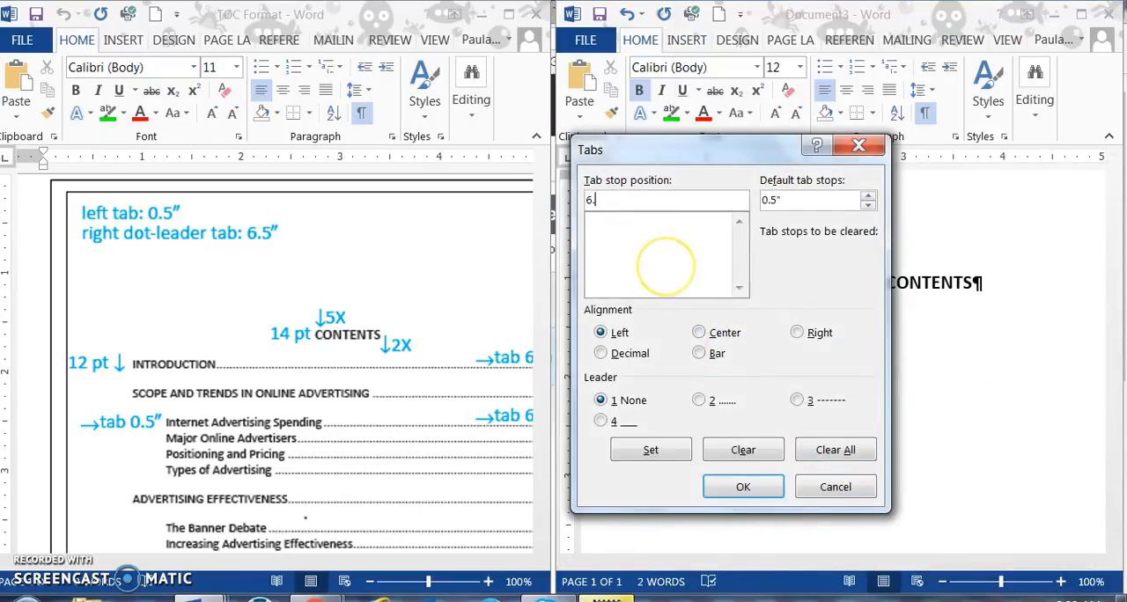
pyautogui.click(705, 402)
pyautogui.click(651, 451)
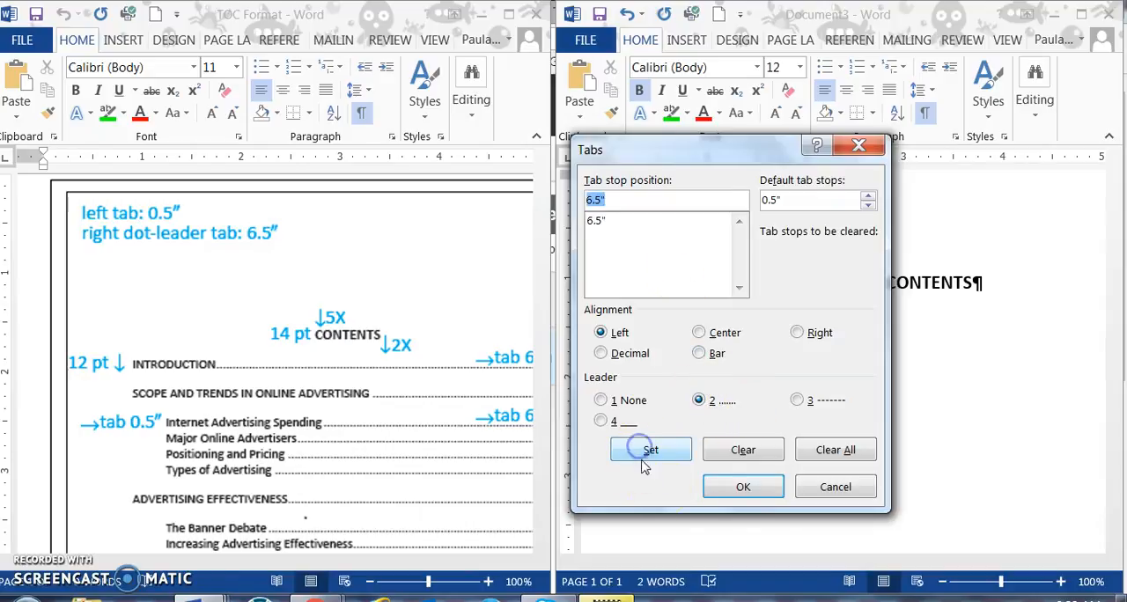
pyautogui.click(737, 490)
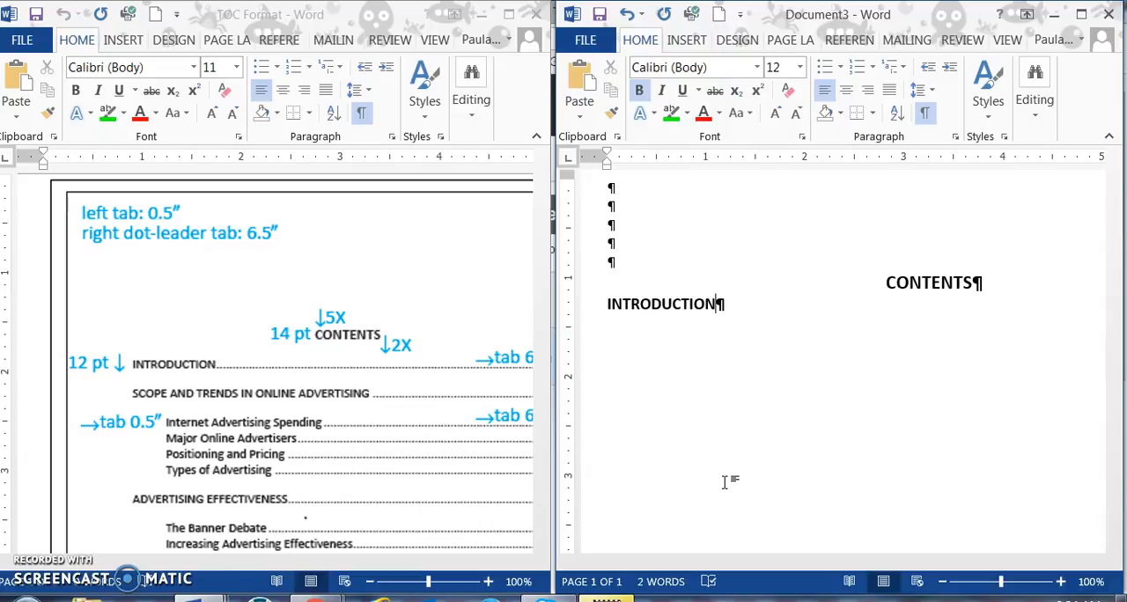
# Step: Try adding the dot leader and page number 1 after INTRODUCTION, and undo the entry
pyautogui.press('Tab')
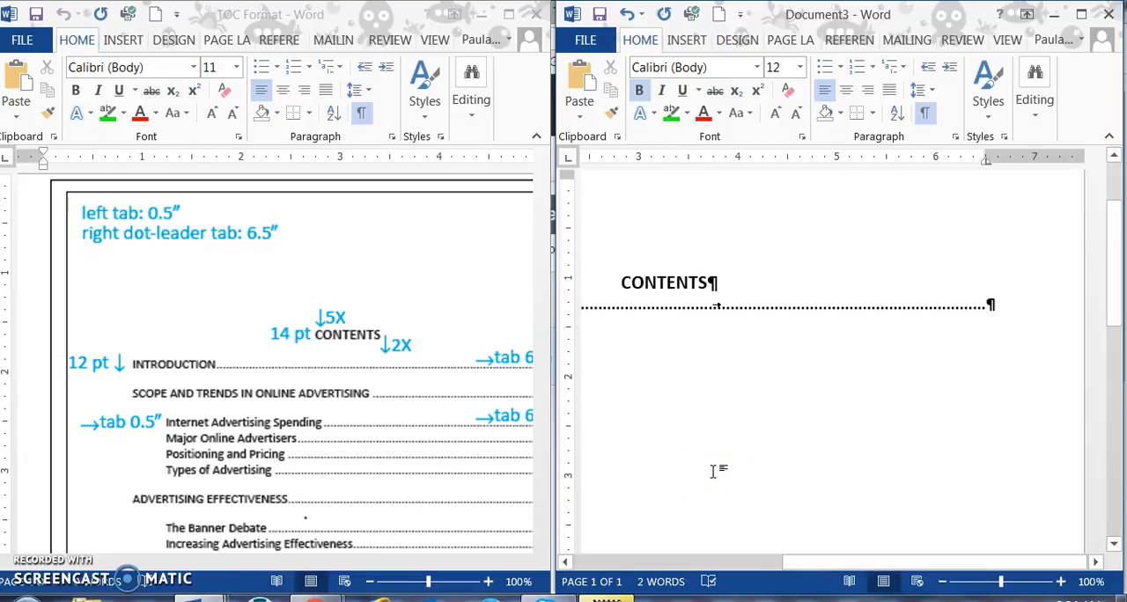
pyautogui.write('1')
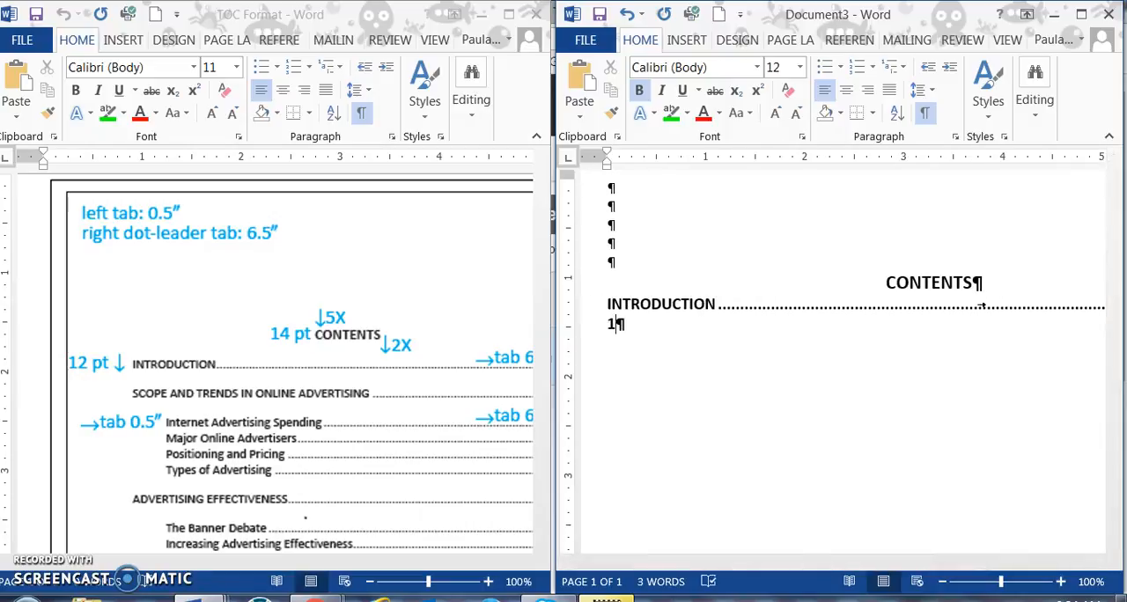
pyautogui.click(628, 14)
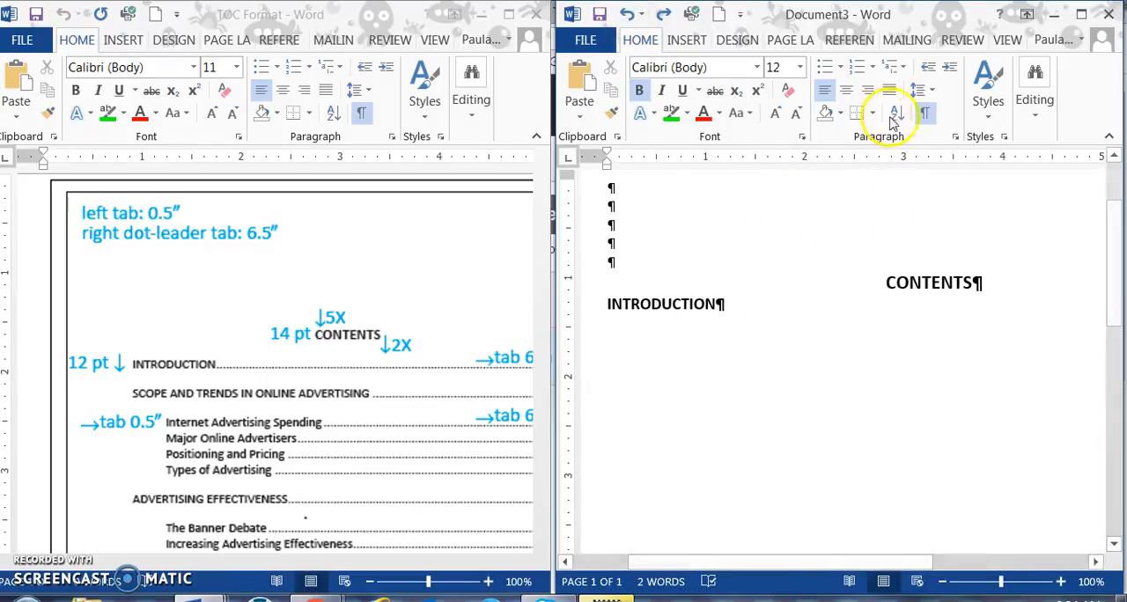
# Step: Change the alignment of the INTRODUCTION line's 6.5" dot-leader tab stop to Right
pyautogui.click(956, 137)
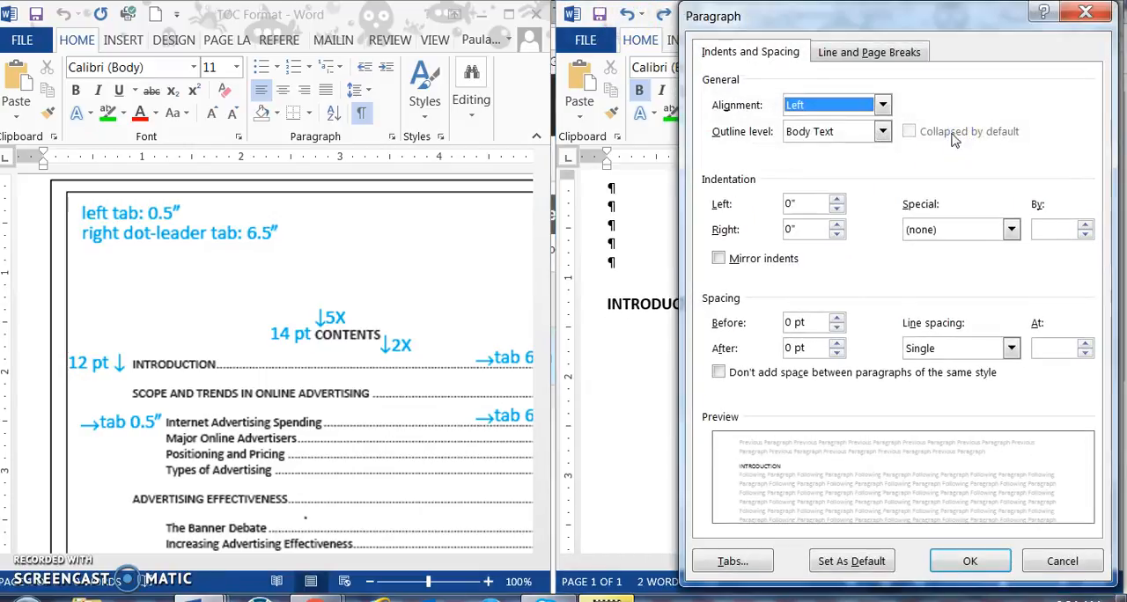
pyautogui.click(732, 561)
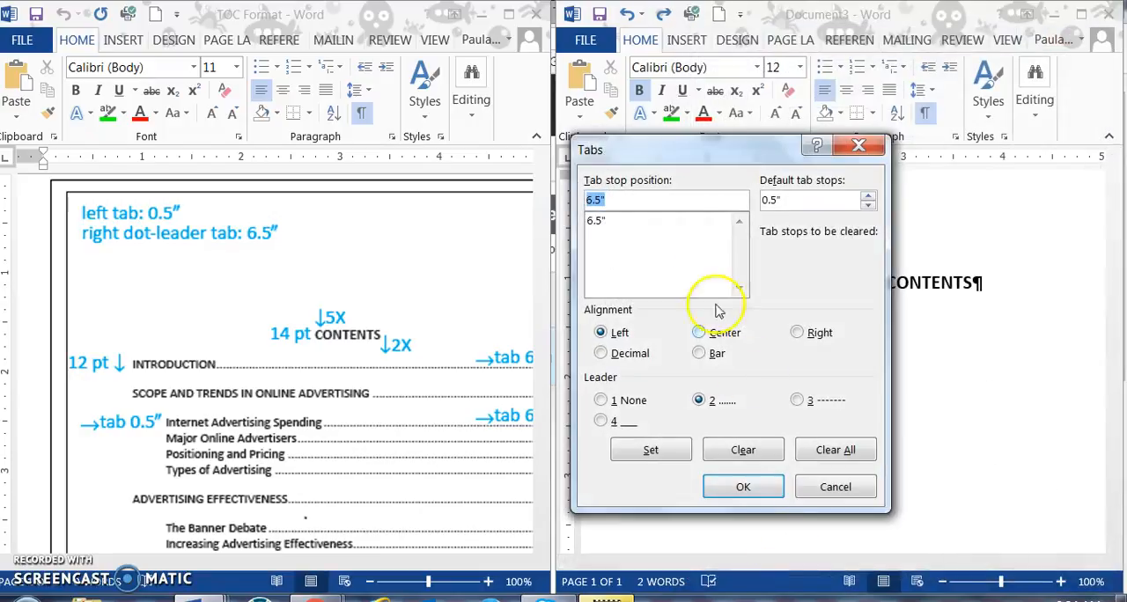
pyautogui.click(797, 334)
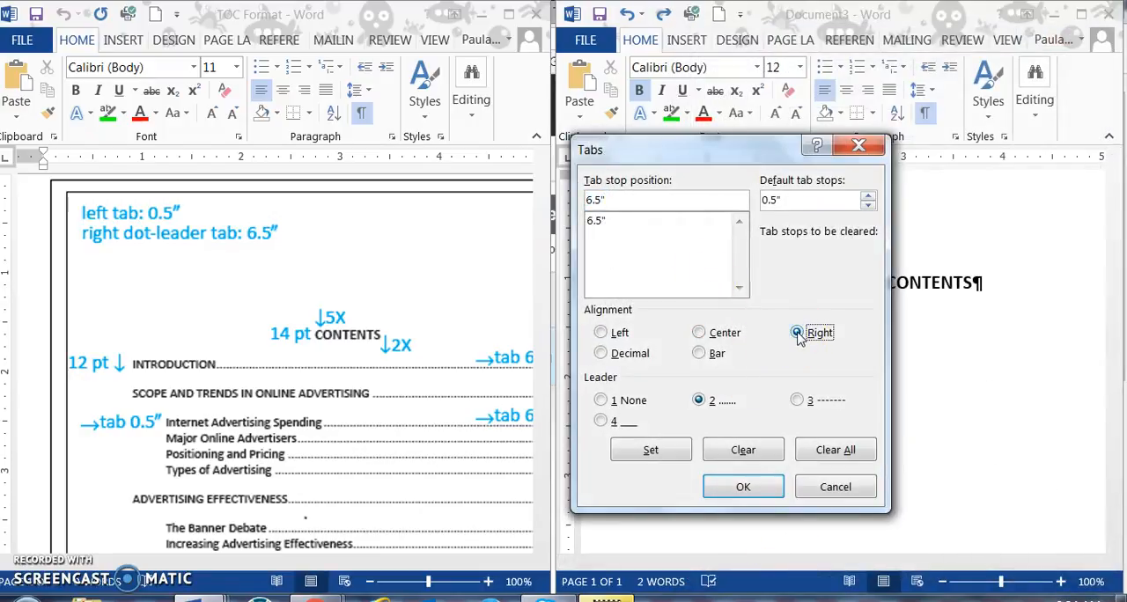
pyautogui.click(656, 445)
pyautogui.click(741, 487)
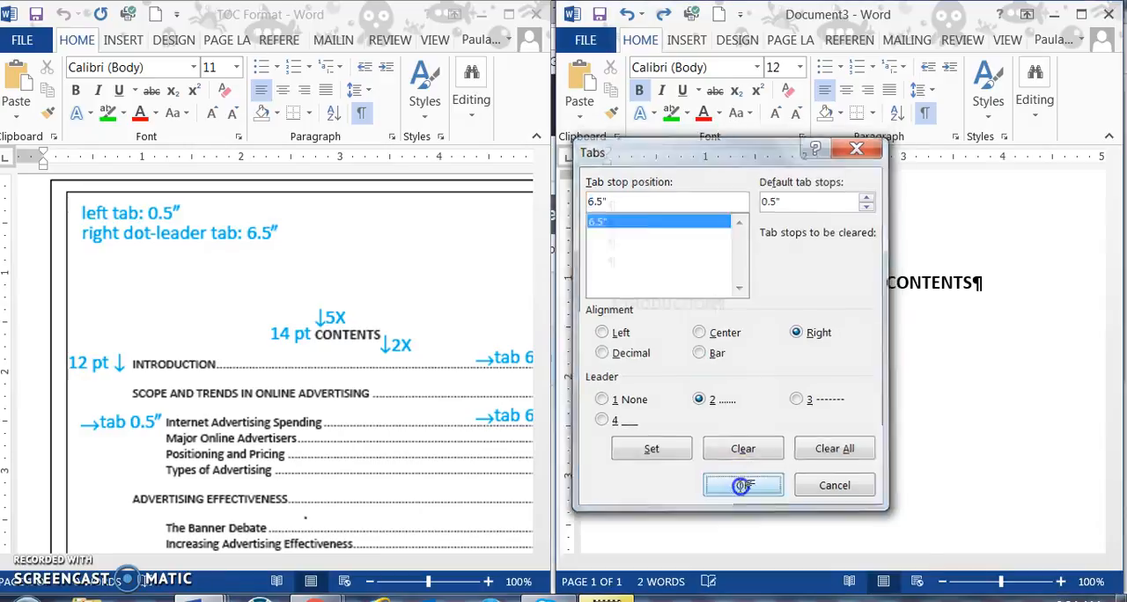
# Step: Insert the dot leader and page number 1 after INTRODUCTION, and start a new line below it
pyautogui.press('Tab')
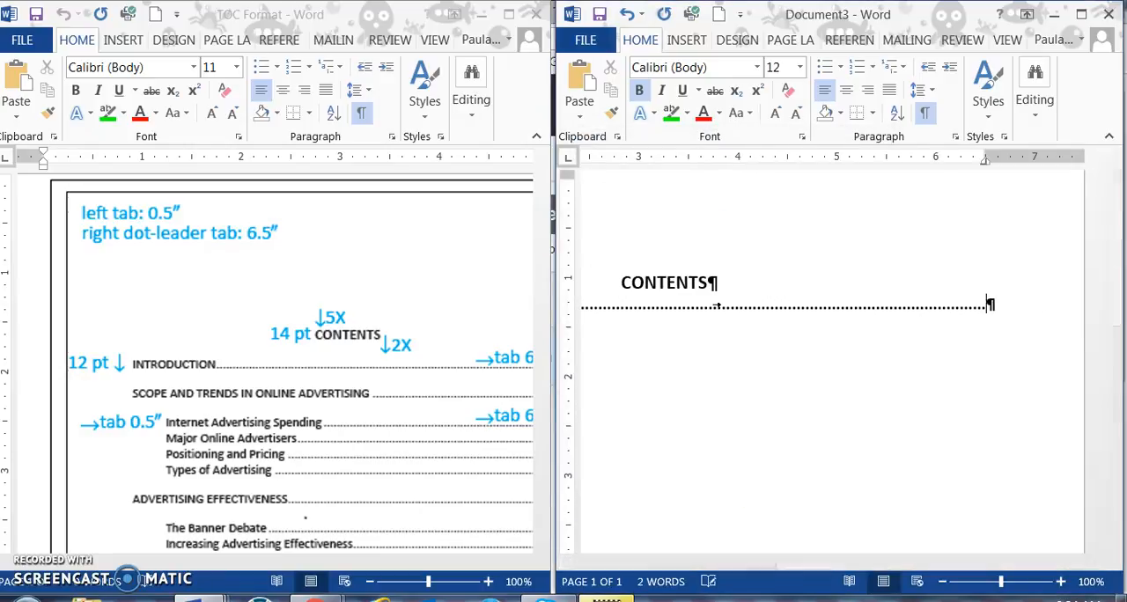
pyautogui.write('1')
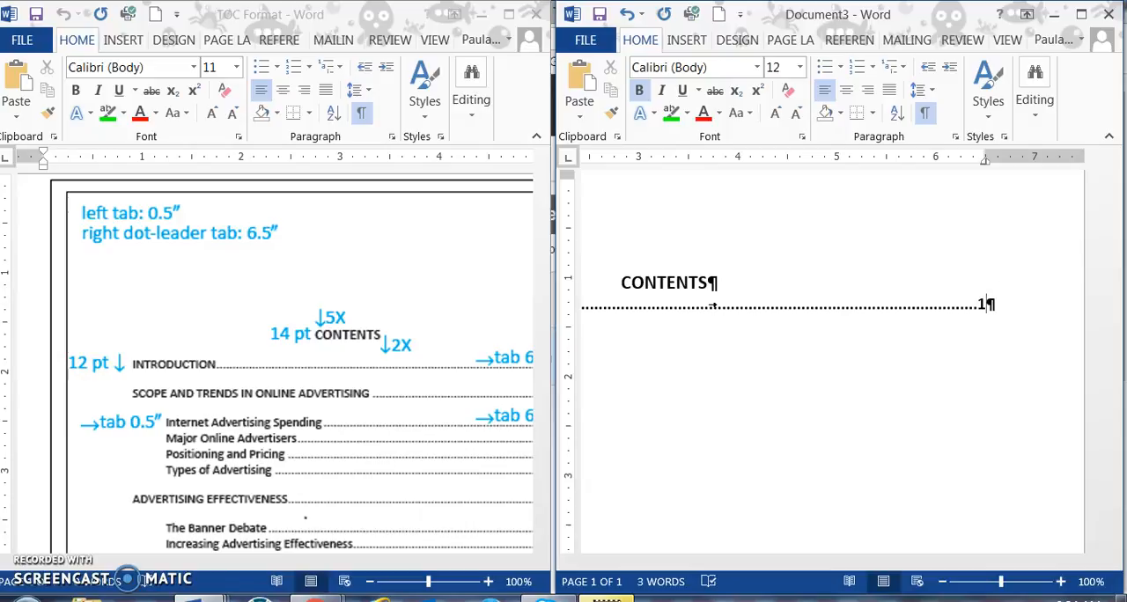
pyautogui.press('Return')
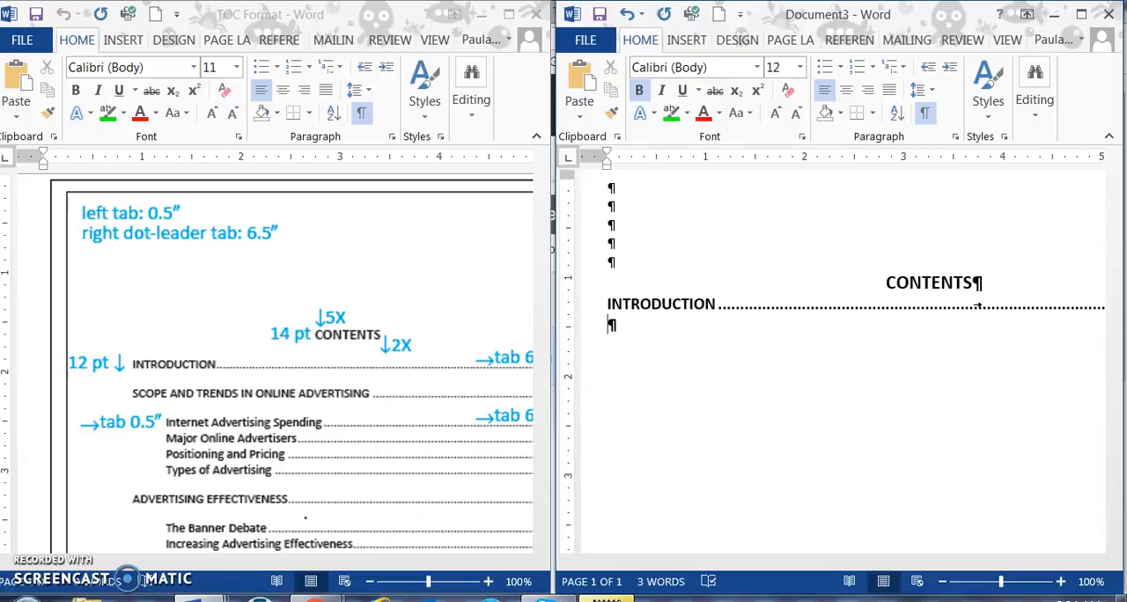
# Step: Bring up the GDP11-2007-Unit18_Rep089 report and look through its highlighted headings for the entry that follows INTRODUCTION
pyautogui.click(198, 599)
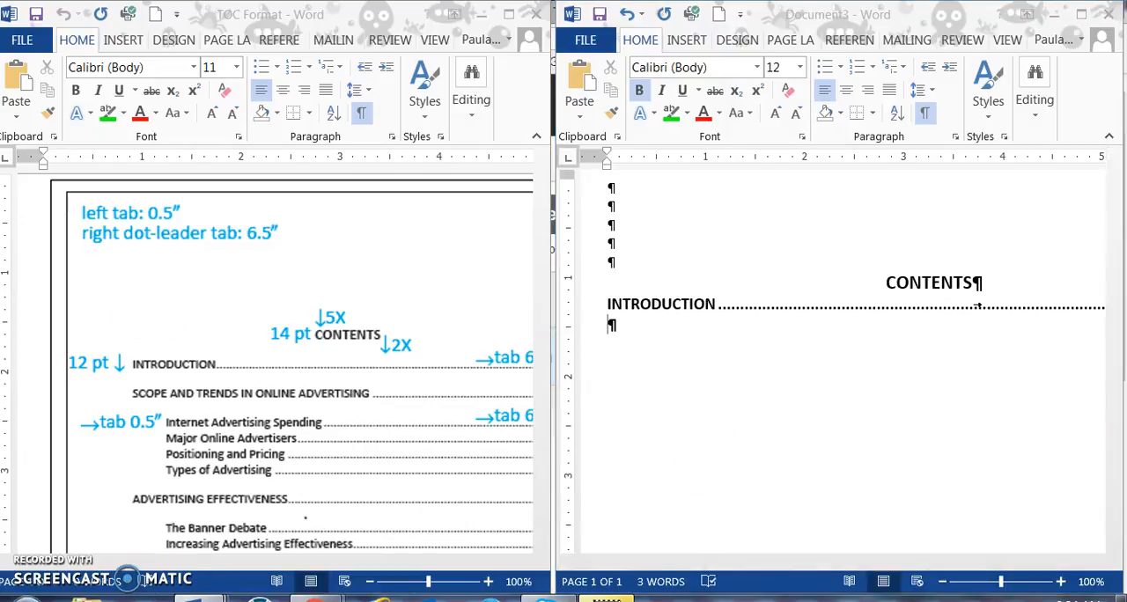
pyautogui.click(141, 502)
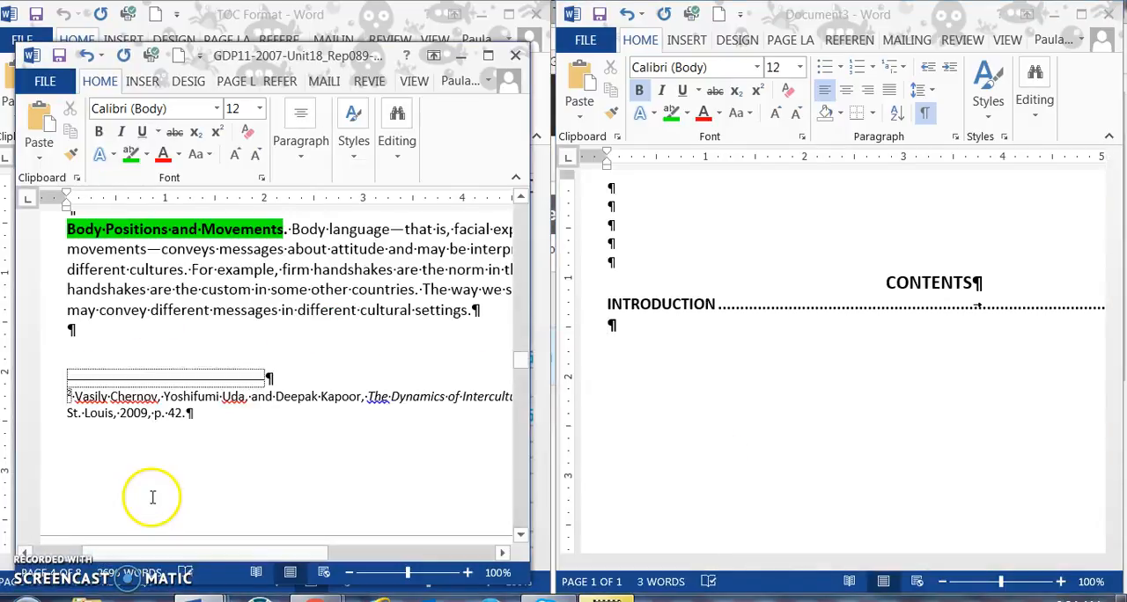
pyautogui.scroll(15, 223, 396)
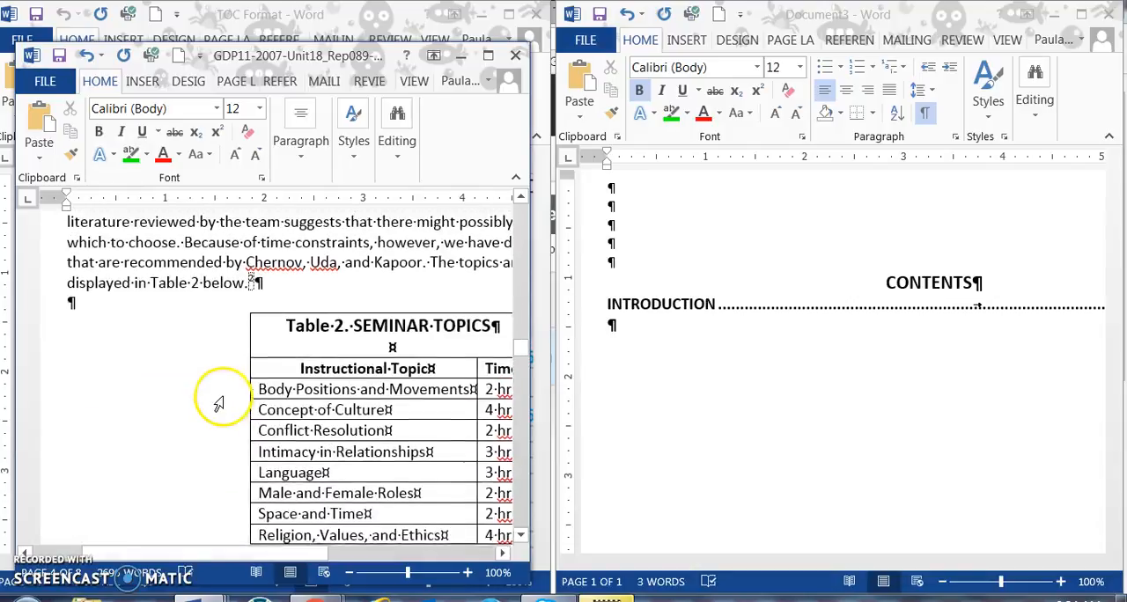
pyautogui.scroll(15, 224, 399)
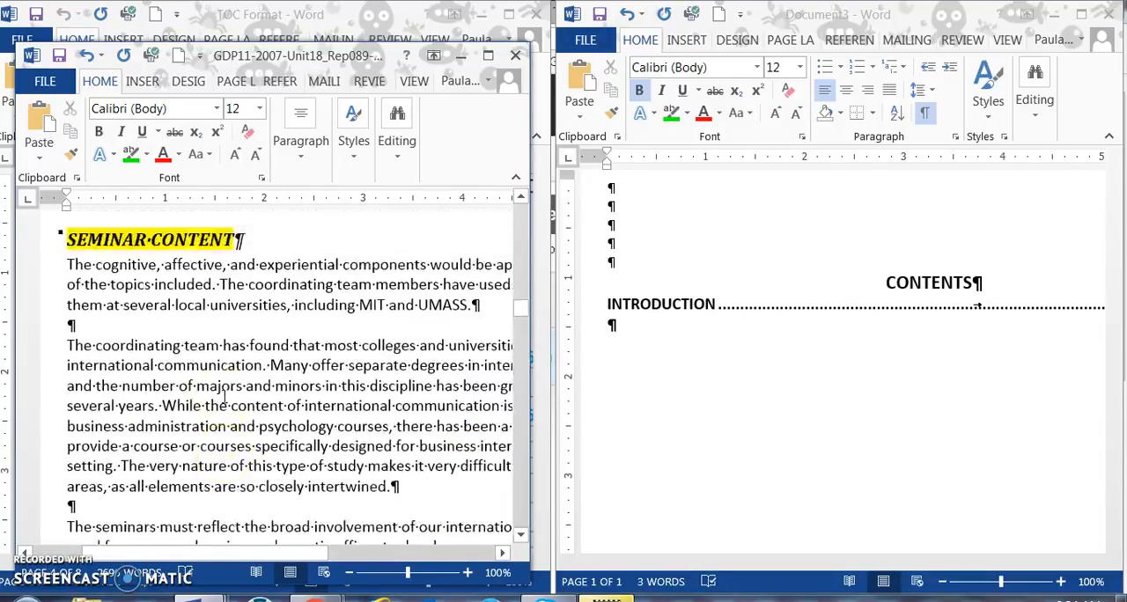
pyautogui.scroll(15, 224, 396)
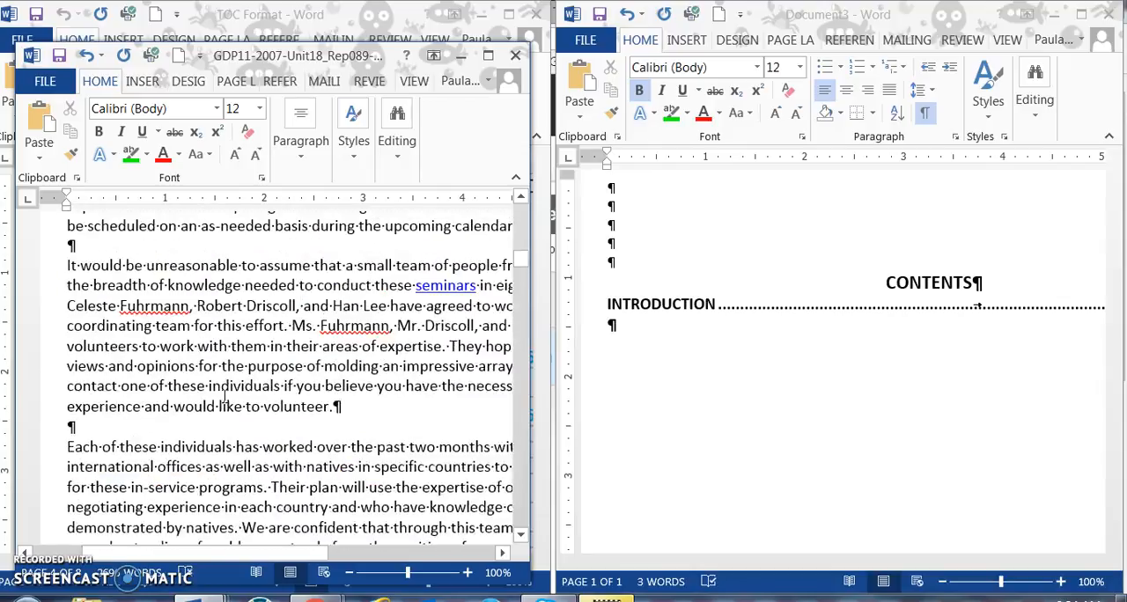
pyautogui.scroll(10, 224, 397)
pyautogui.scroll(-12, 224, 397)
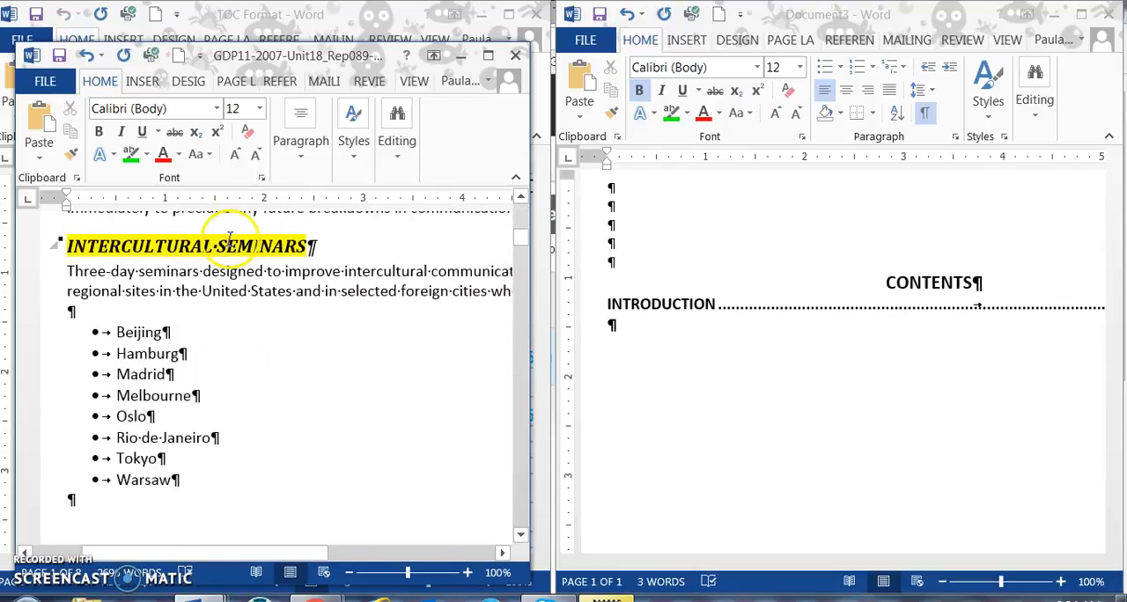
pyautogui.scroll(-2, 240, 371)
pyautogui.scroll(-10, 240, 371)
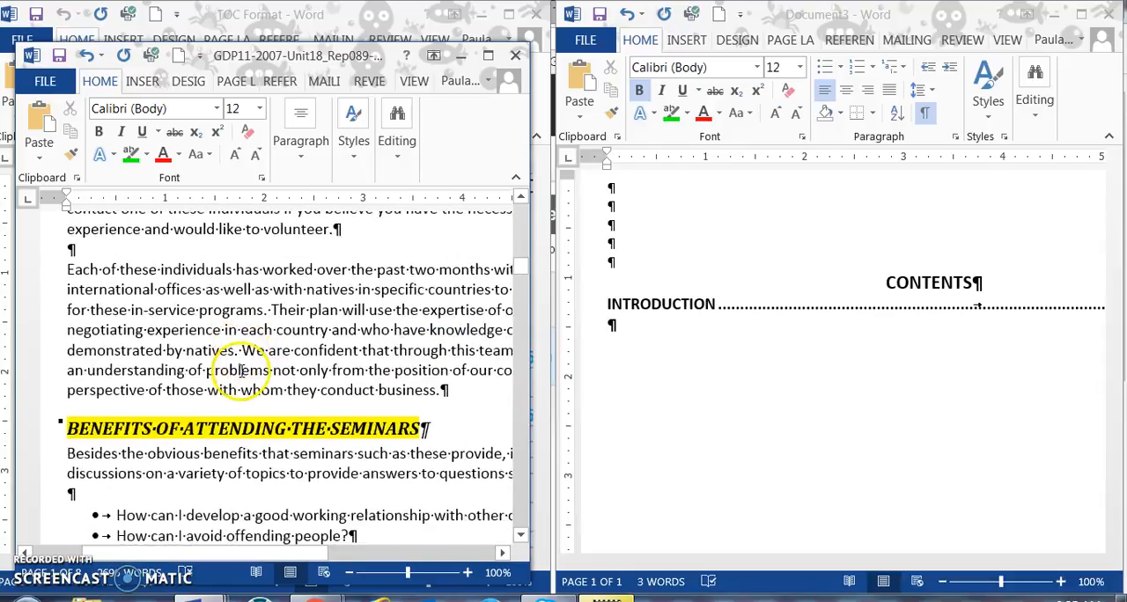
pyautogui.scroll(-2, 253, 328)
pyautogui.scroll(10, 256, 329)
pyautogui.scroll(7, 257, 329)
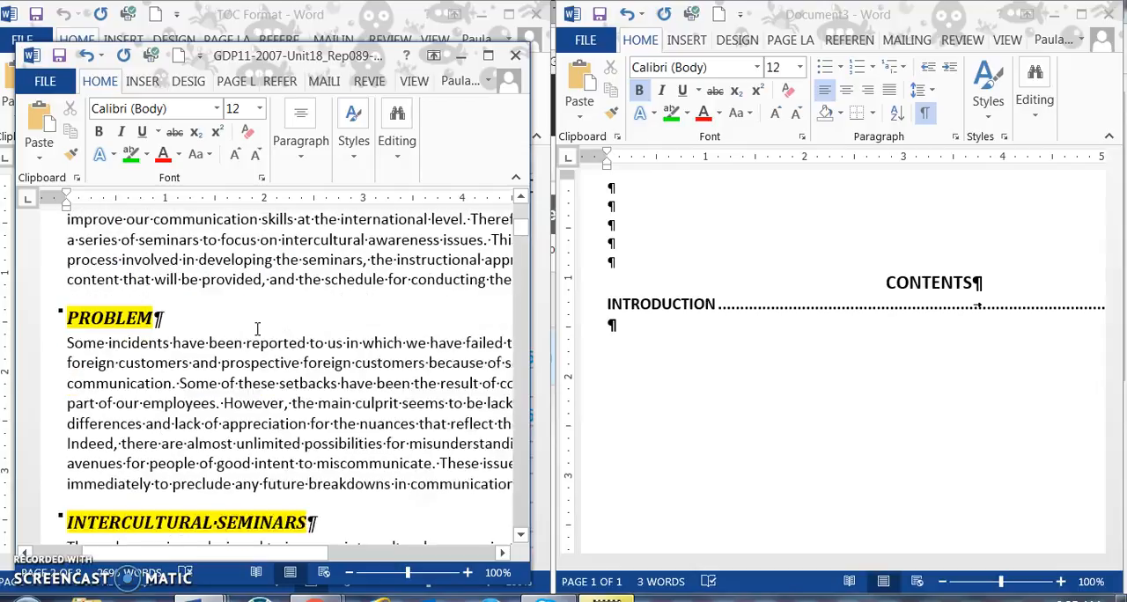
pyautogui.scroll(-3, 255, 328)
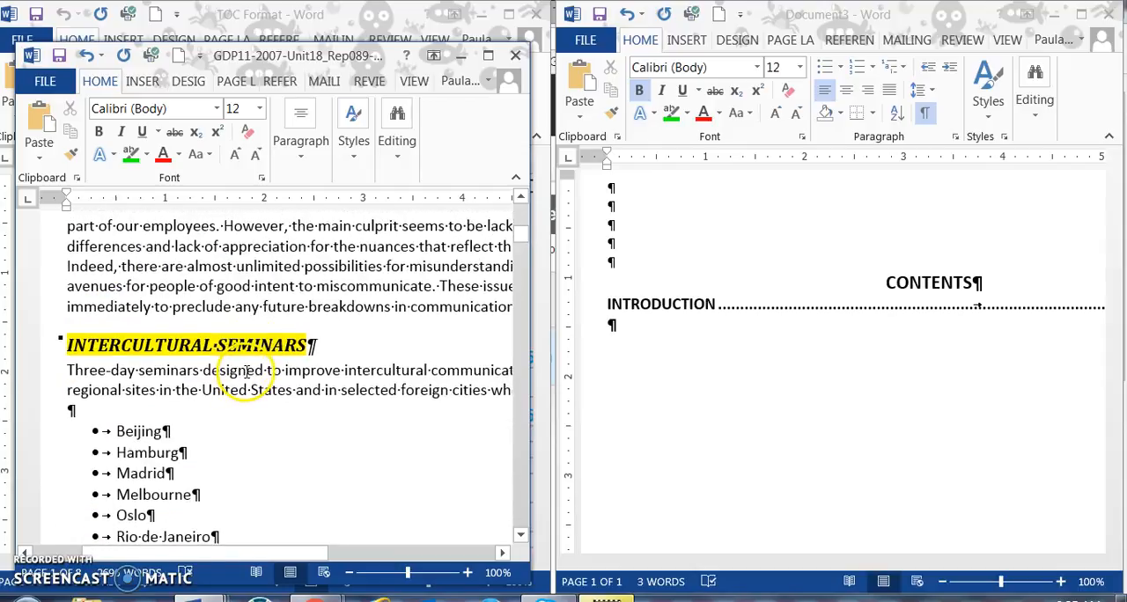
# Step: Add the contents entry INTERCULTURAL SEMINARS with the dot leader and page number 1, and start a new line below it
pyautogui.click(608, 325)
pyautogui.write('INTERCULT')
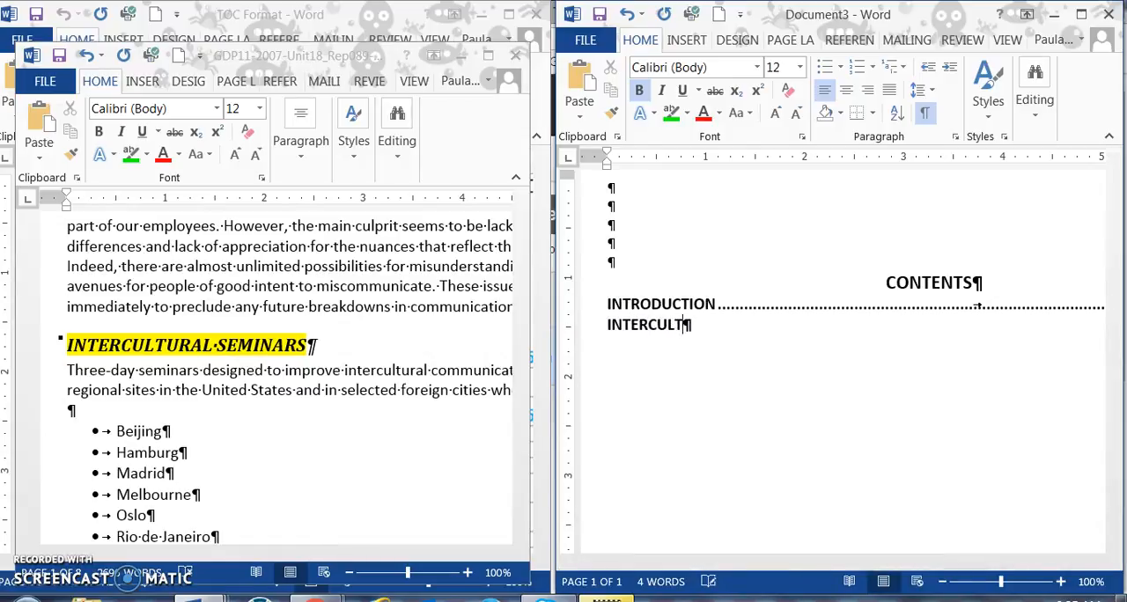
pyautogui.write('URAL SEMINARS')
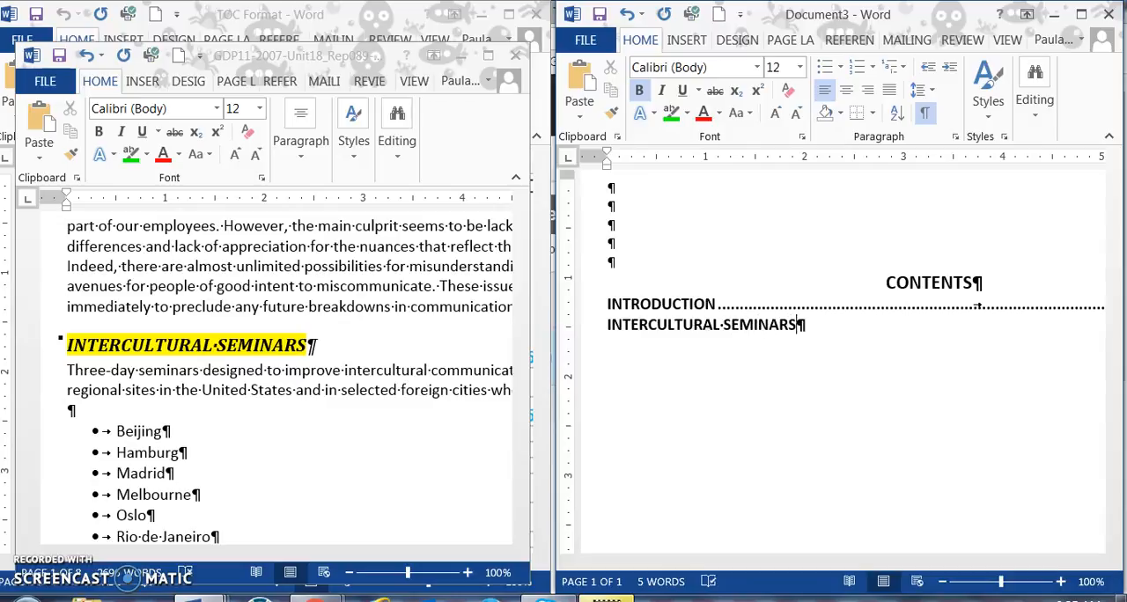
pyautogui.press('Tab')
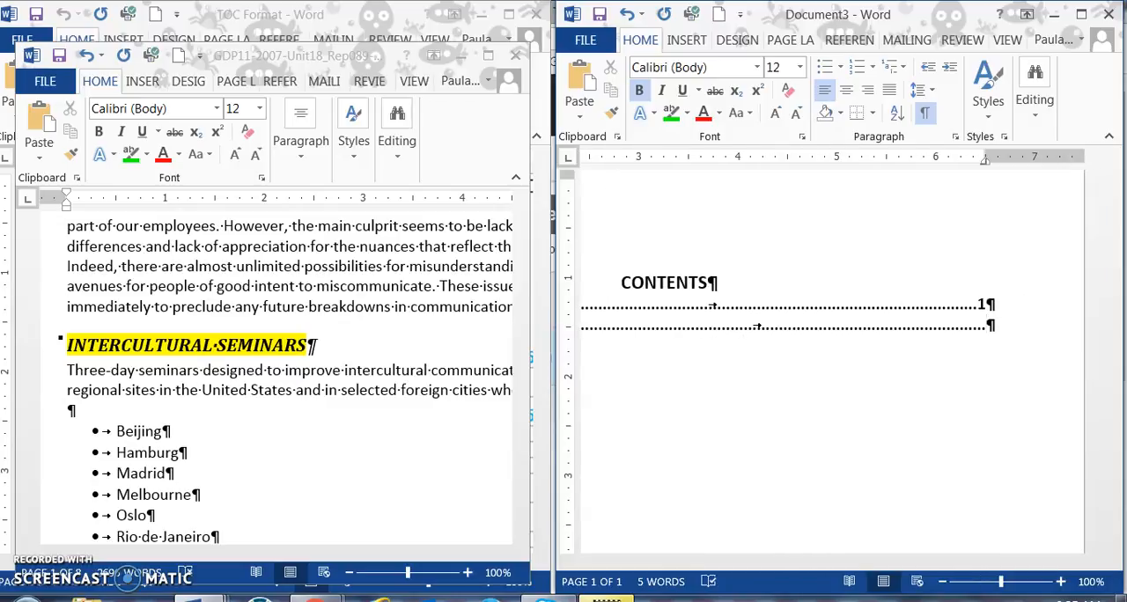
pyautogui.write('1')
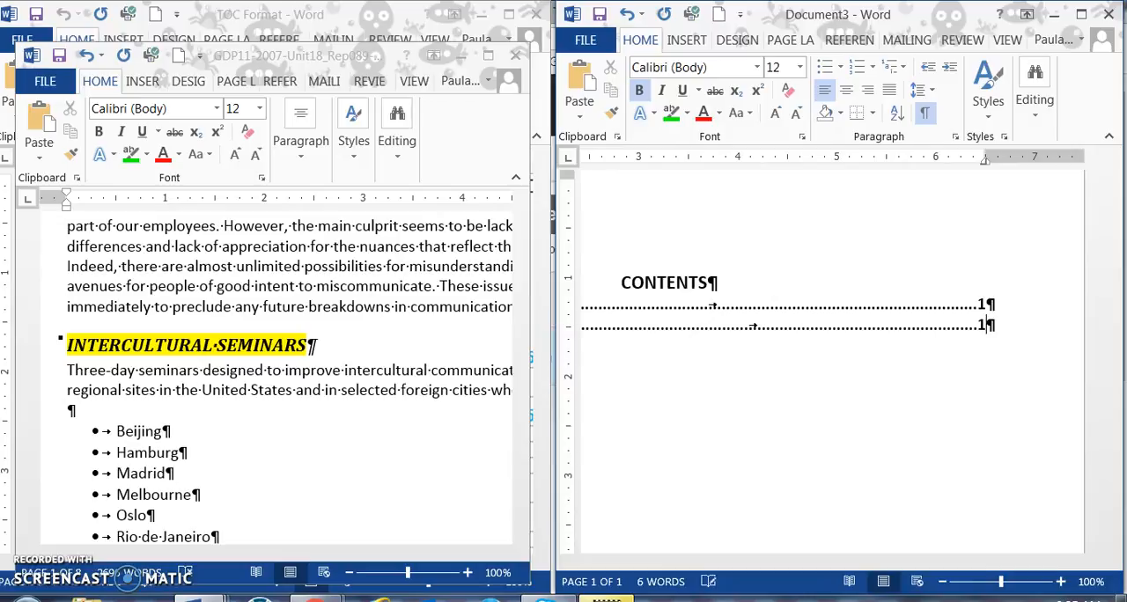
pyautogui.press('Return')
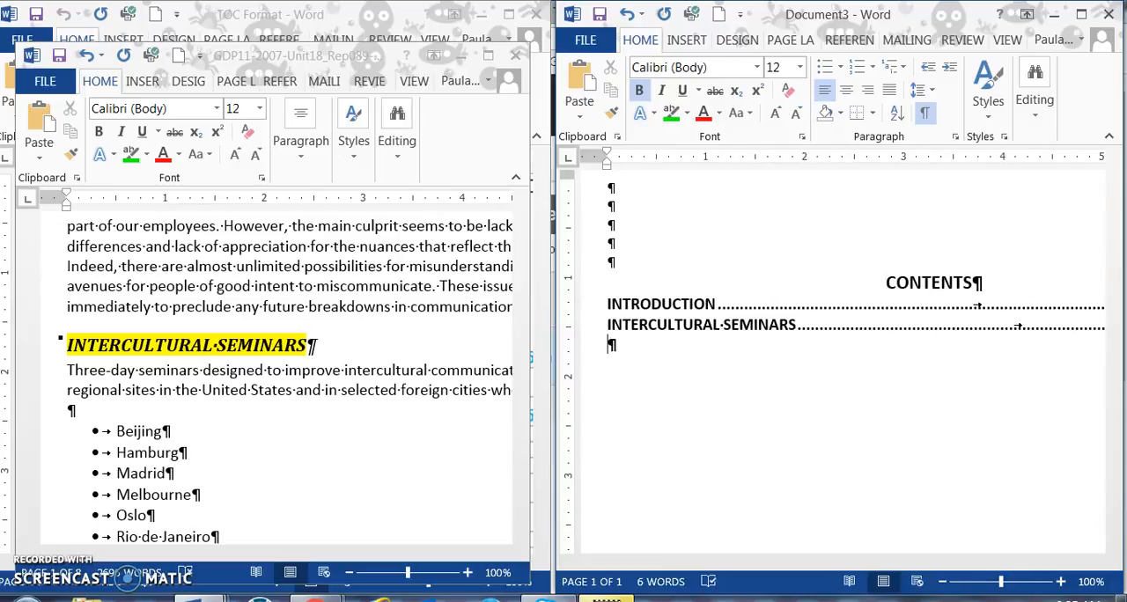
# Step: Find the next major heading in the report and add BENEFITS OF ATTENDING THE SEMINARS with a dot leader to the contents
pyautogui.scroll(-10, 276, 391)
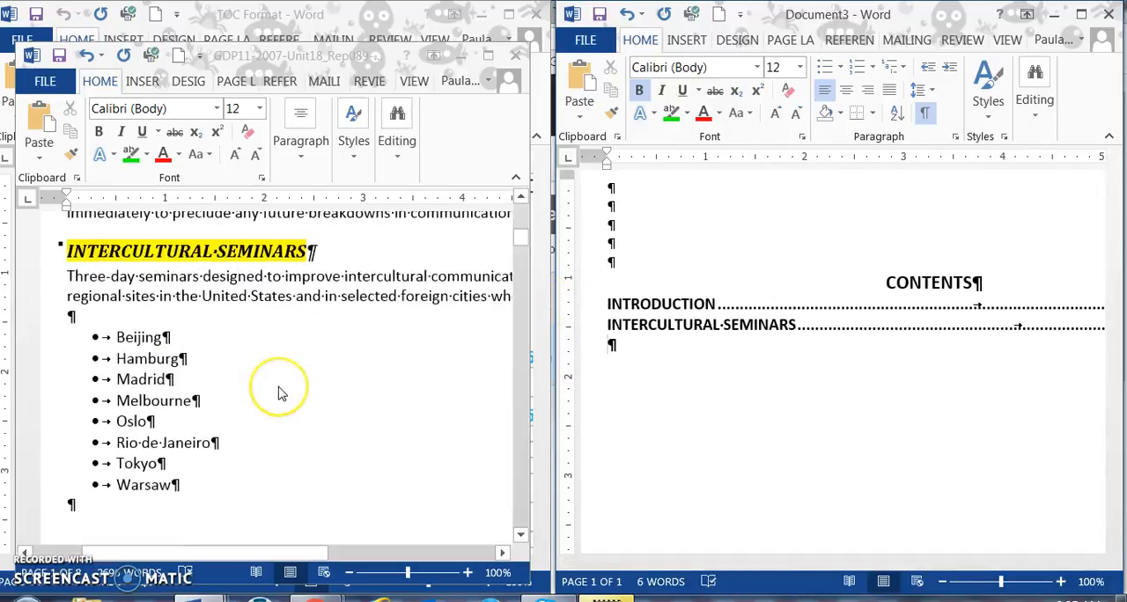
pyautogui.scroll(-12, 280, 394)
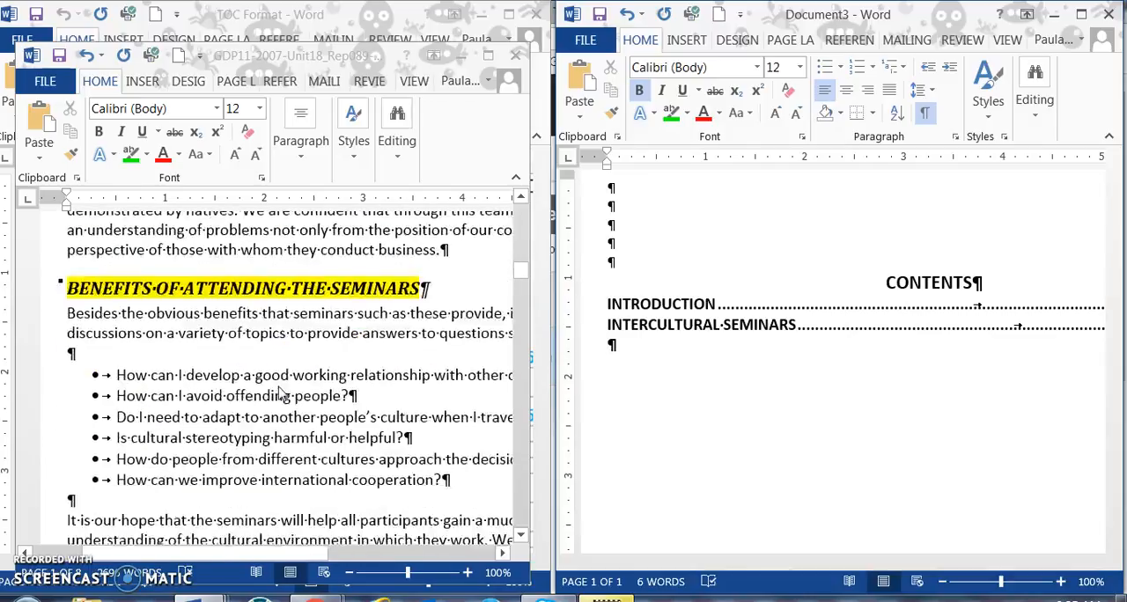
pyautogui.click(512, 357)
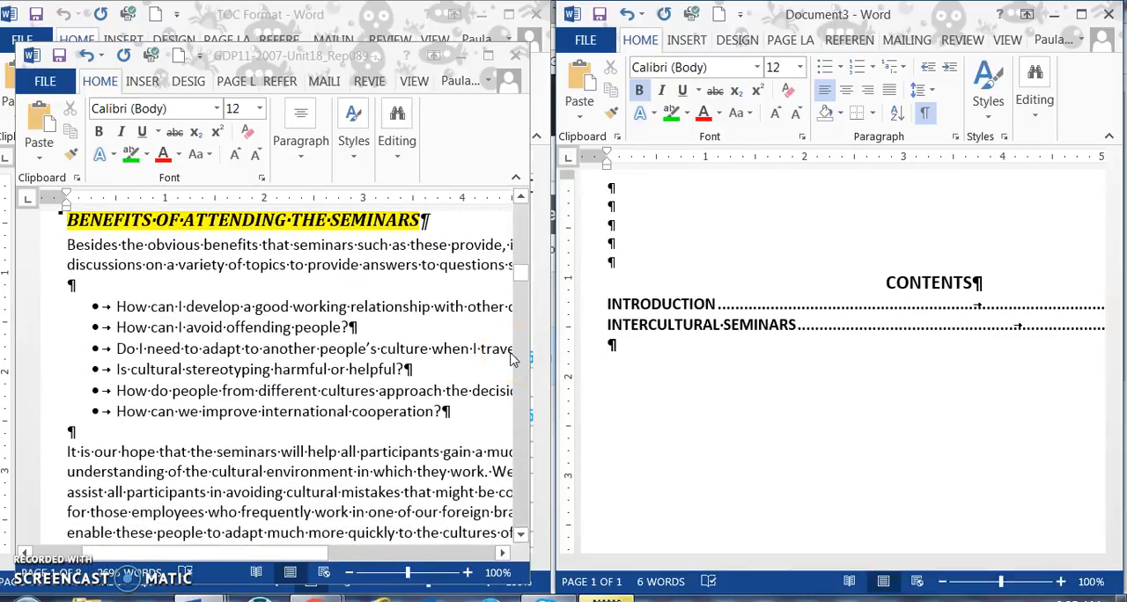
pyautogui.write('BENEFIT')
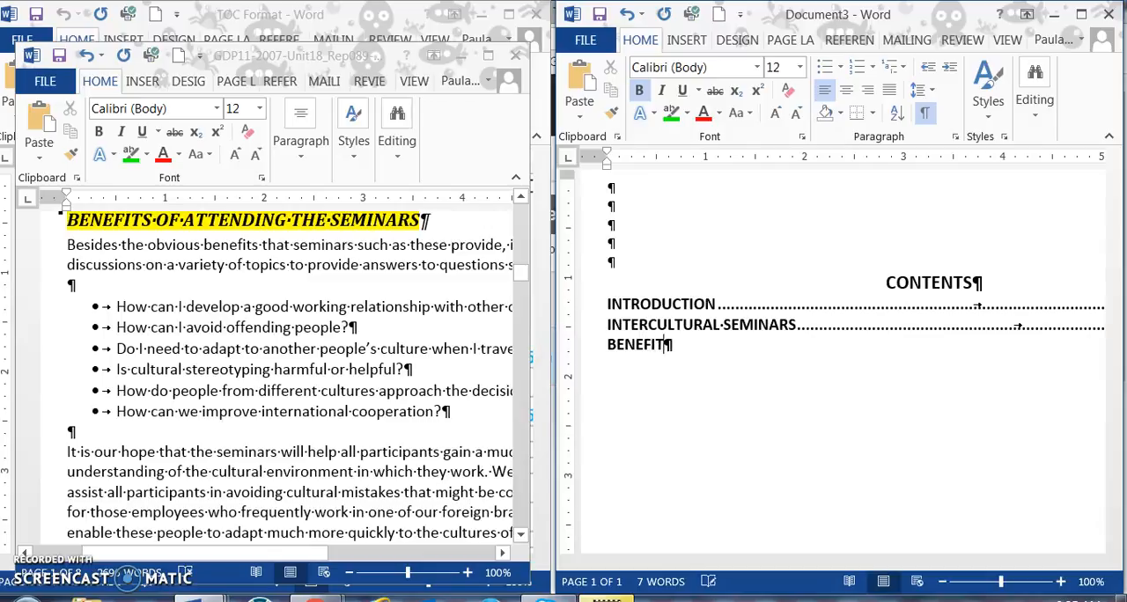
pyautogui.write('ATTENDING THE SEMINARS')
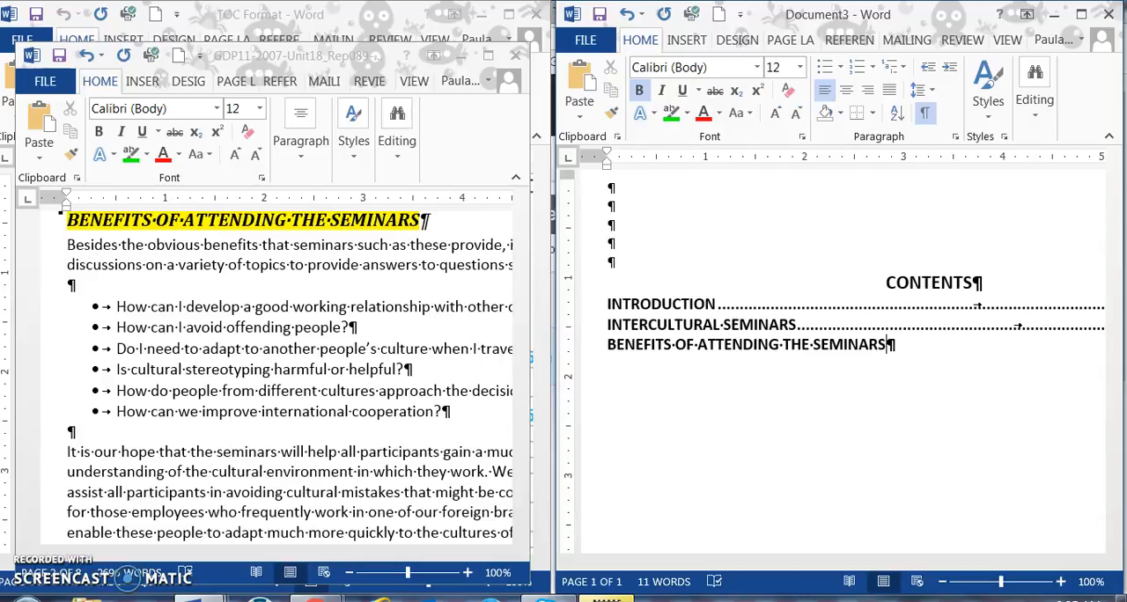
pyautogui.press('Tab')
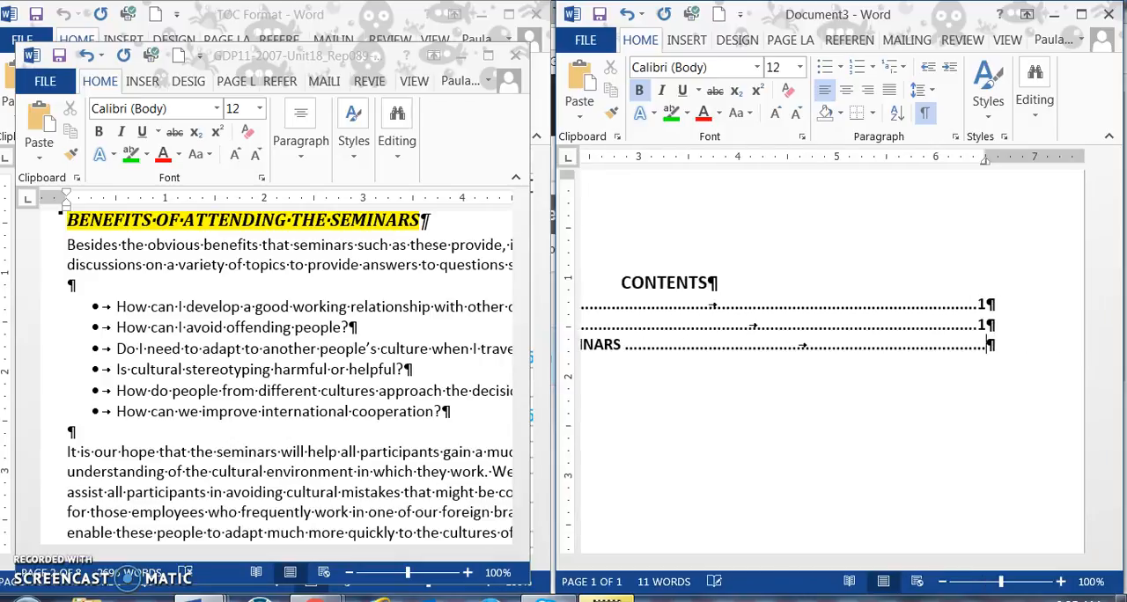
# Step: Check the report page of the BENEFITS heading, enter page number 2 after its dot leader in the contents, and start a new line
pyautogui.click(155, 452)
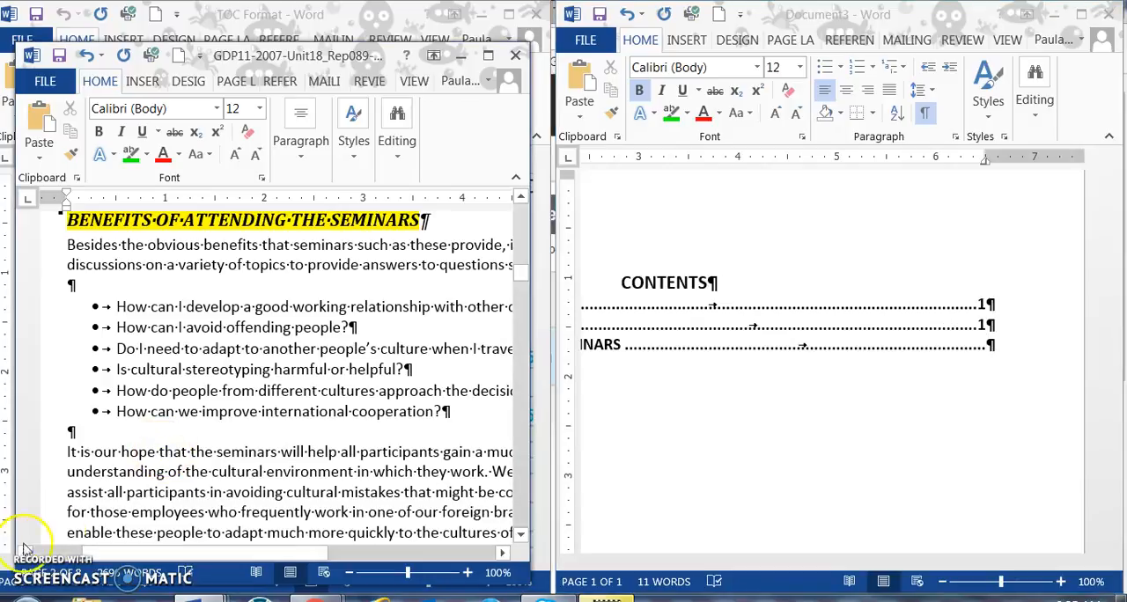
pyautogui.click(53, 579)
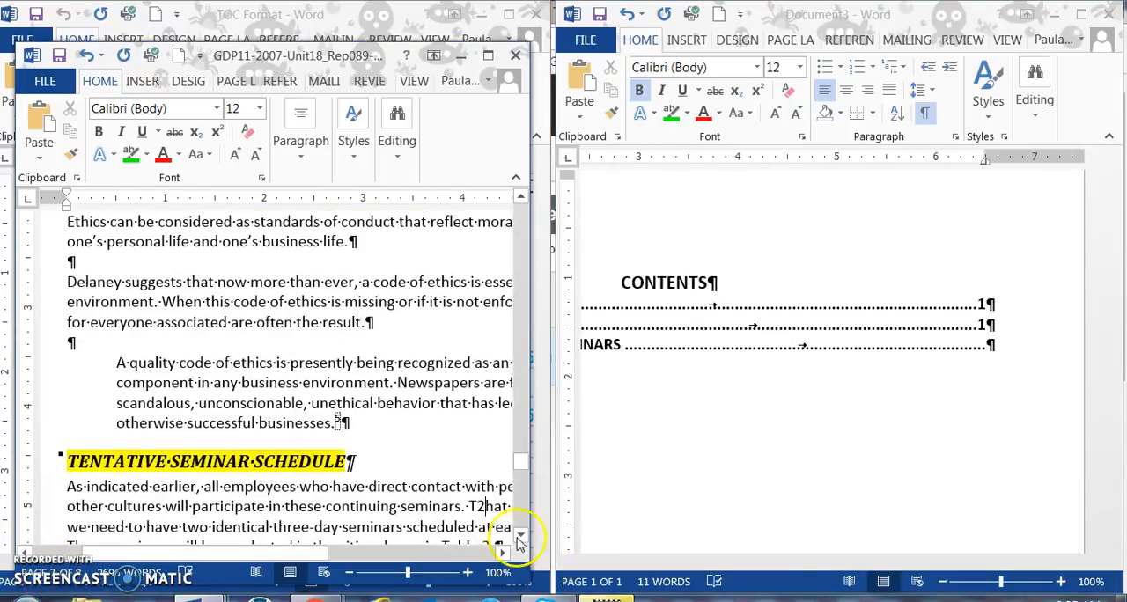
pyautogui.click(984, 346)
pyautogui.write('2')
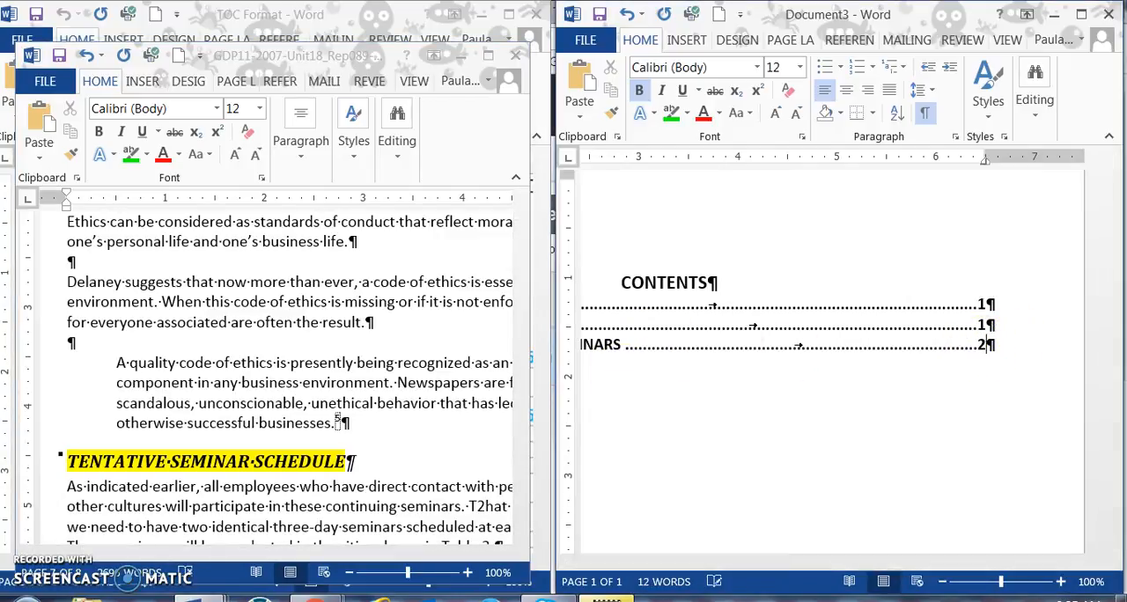
pyautogui.press('Return')
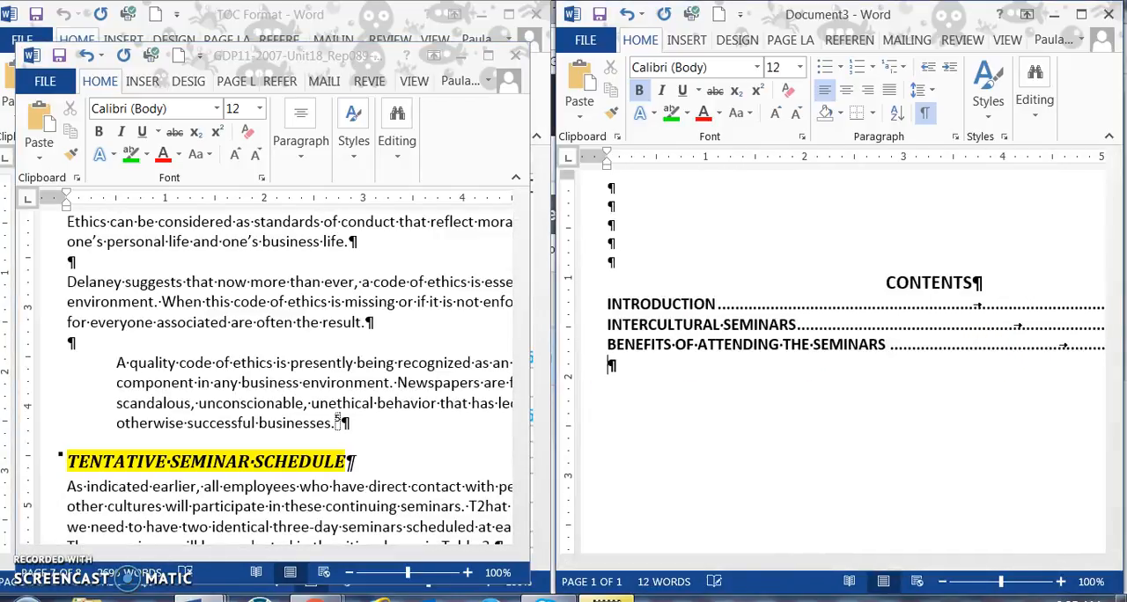
# Step: Look through the report for the major heading after BENEFITS OF ATTENDING THE SEMINARS and its page, and return to the contents page's empty line
pyautogui.click(294, 390)
pyautogui.scroll(3, 305, 383)
pyautogui.scroll(20, 305, 382)
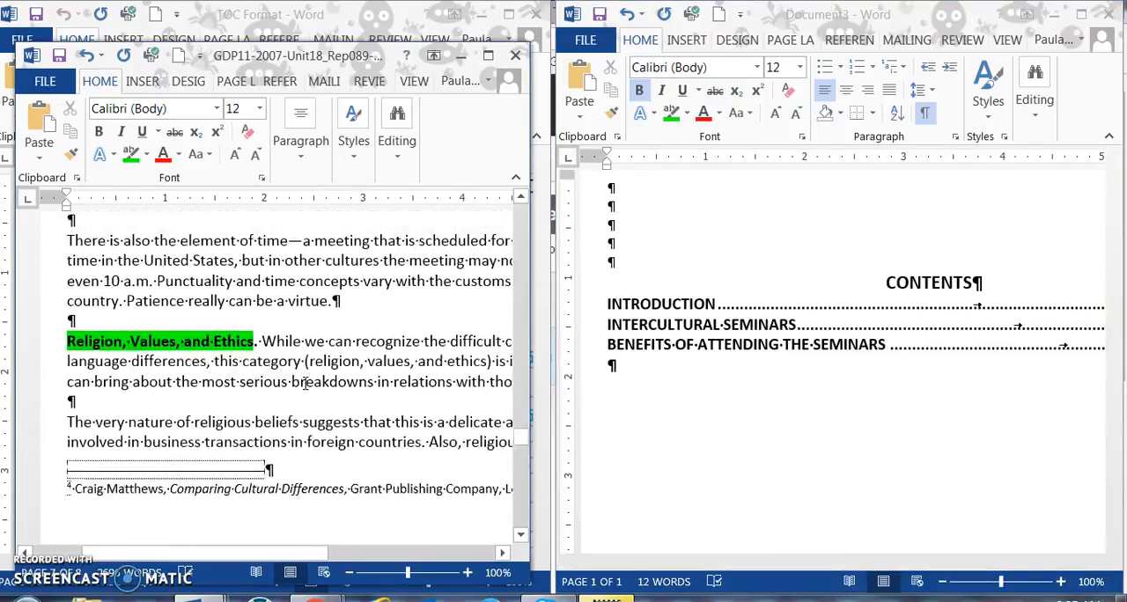
pyautogui.scroll(20, 305, 383)
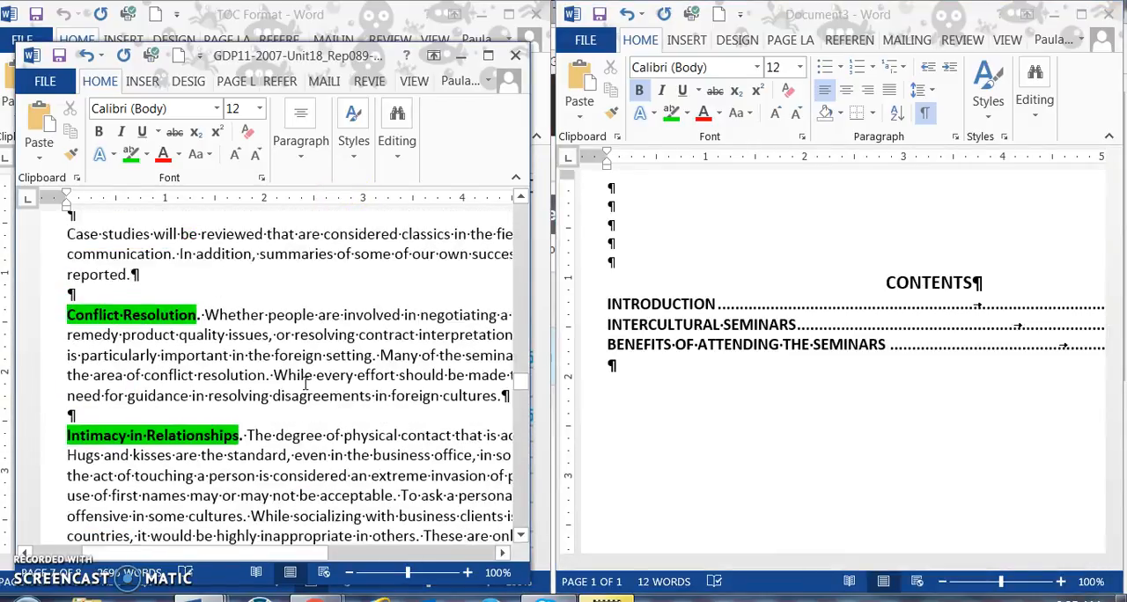
pyautogui.scroll(20, 305, 382)
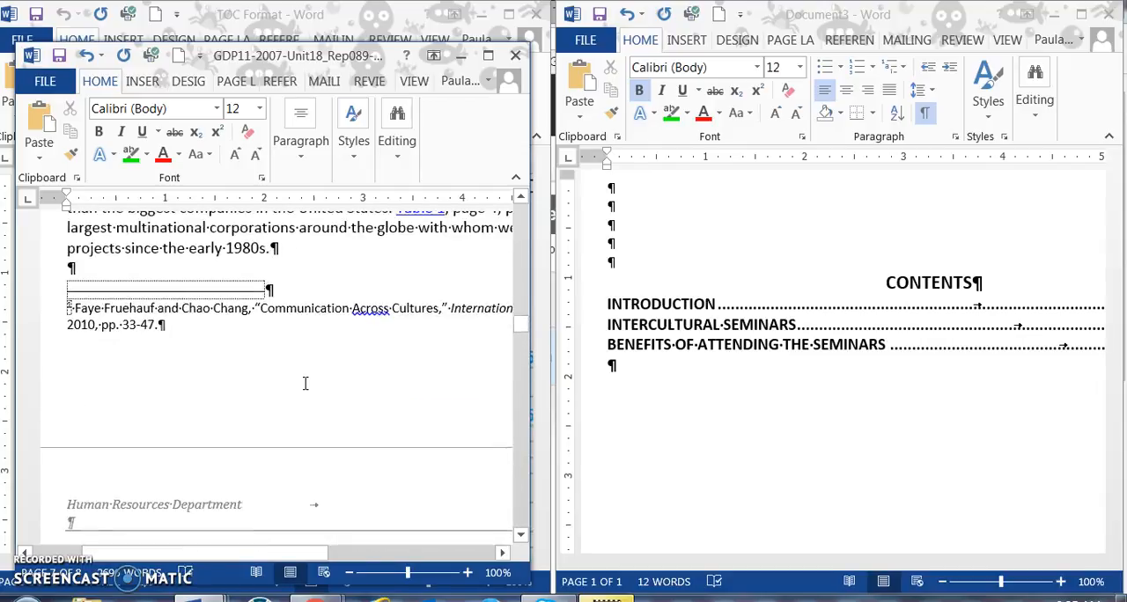
pyautogui.scroll(15, 304, 385)
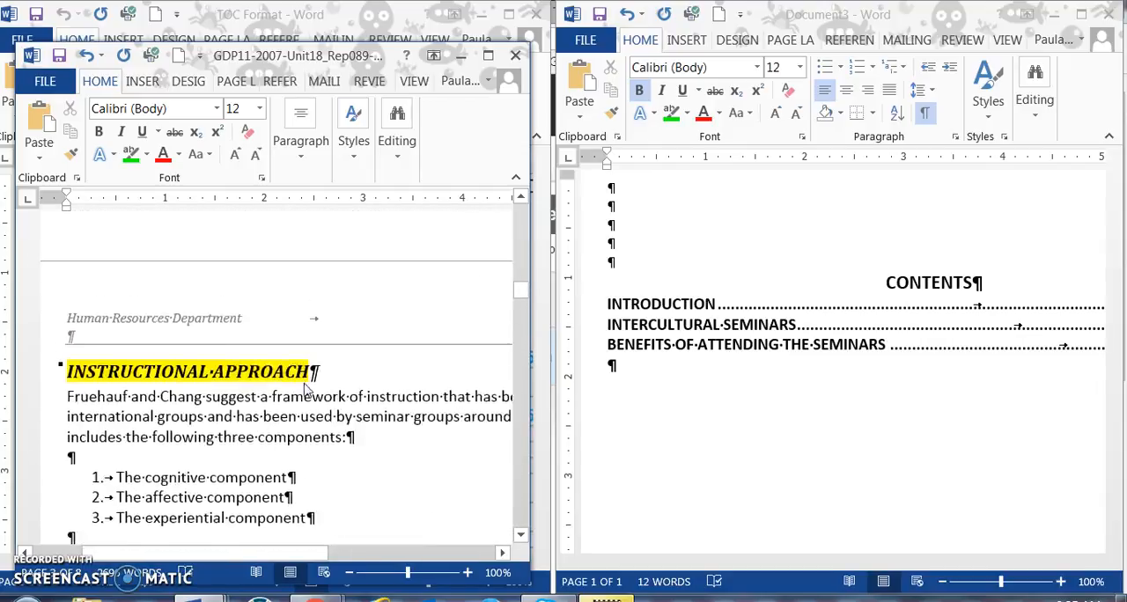
pyautogui.scroll(15, 305, 383)
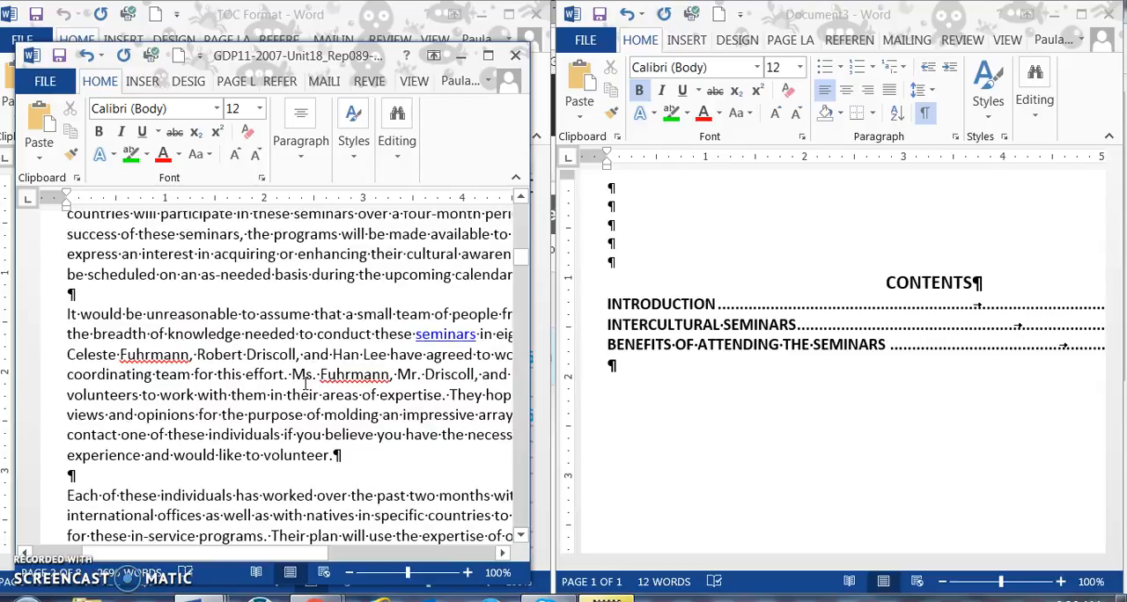
pyautogui.scroll(-10, 305, 382)
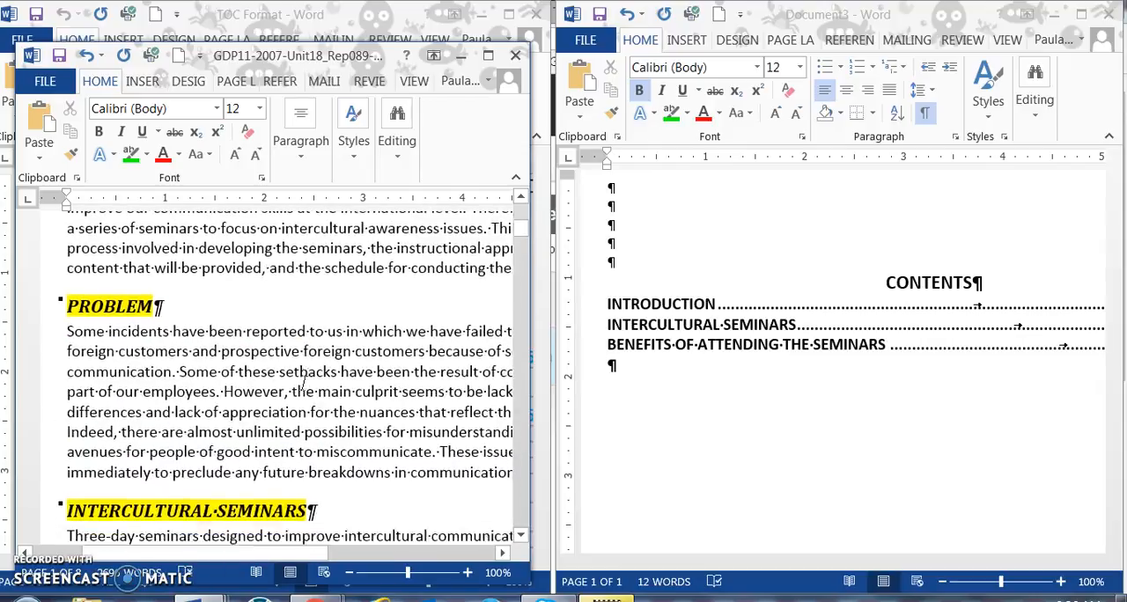
pyautogui.scroll(-10, 305, 383)
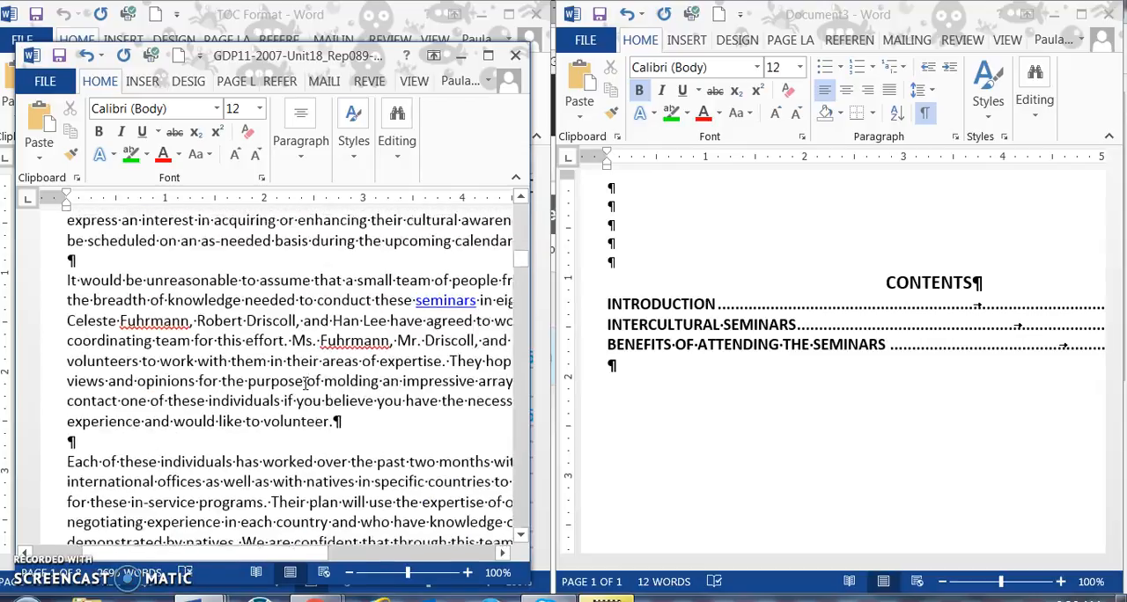
pyautogui.click(304, 385)
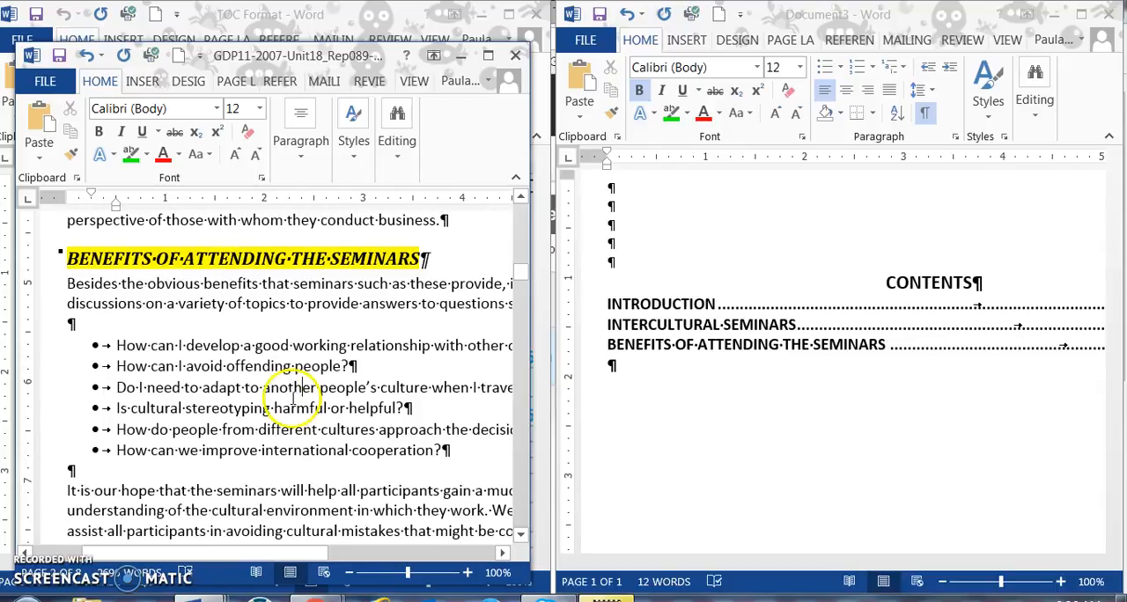
pyautogui.scroll(-3, 243, 421)
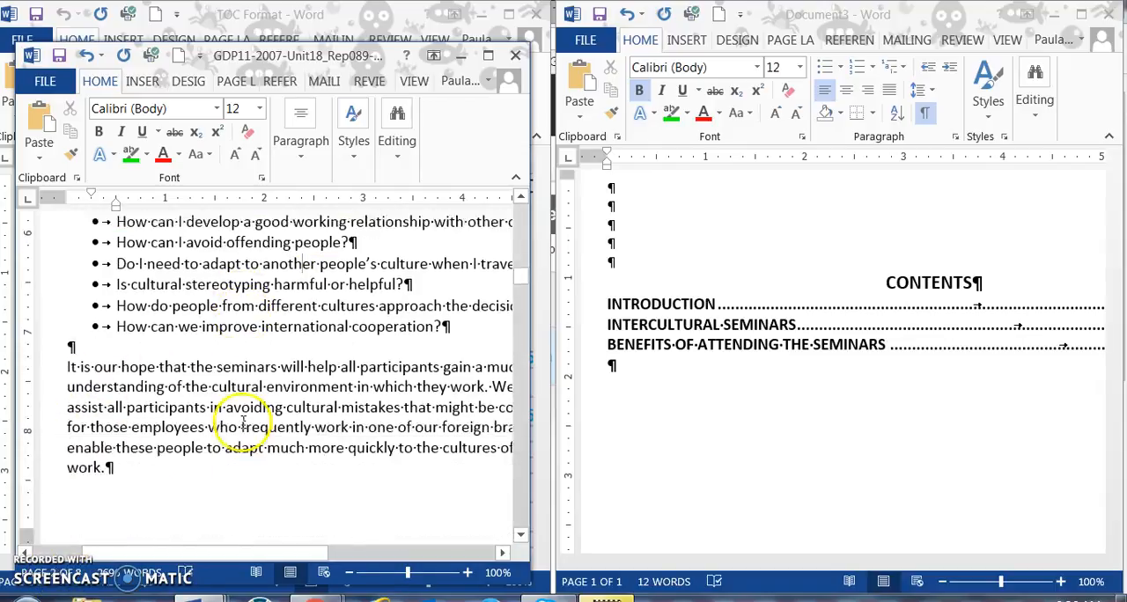
pyautogui.scroll(-8, 243, 422)
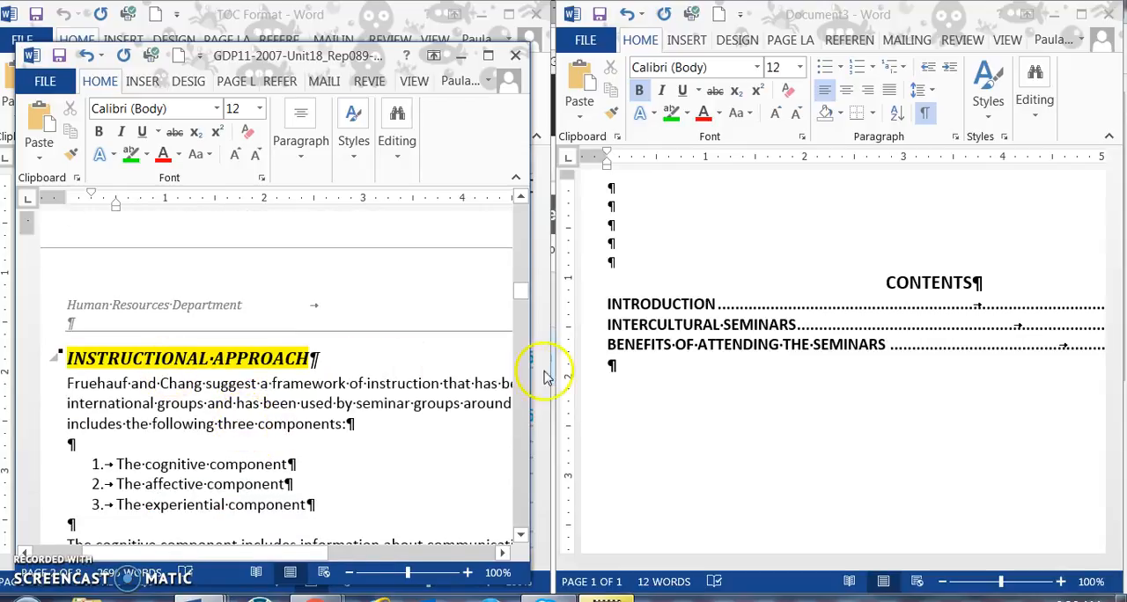
pyautogui.click(611, 364)
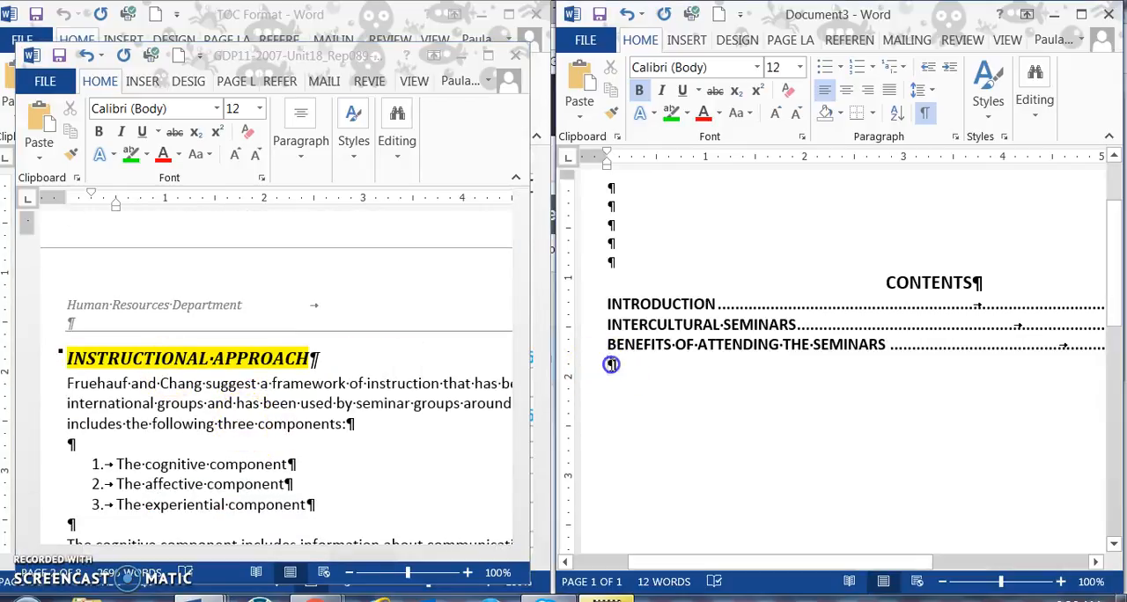
pyautogui.write('INSTRUCTIONAL APPROA')
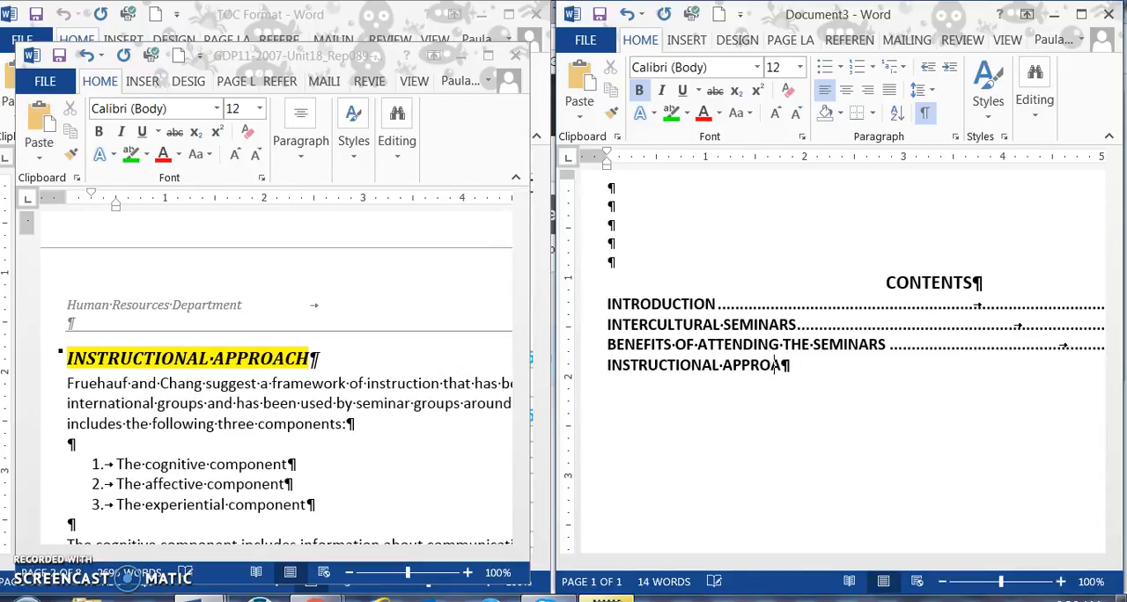
pyautogui.click(689, 461)
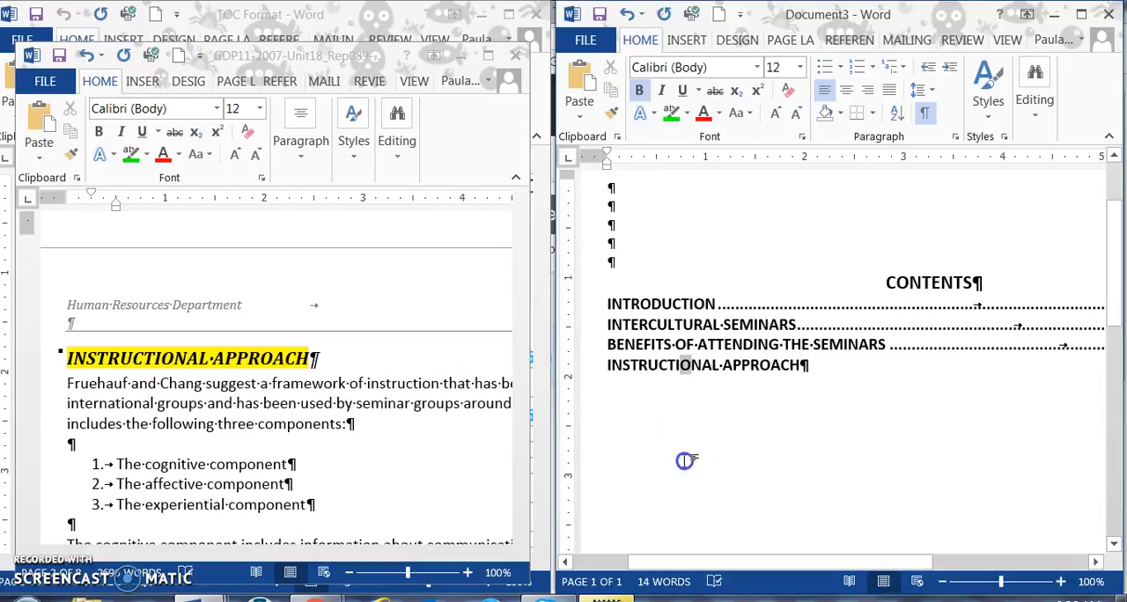
pyautogui.moveTo(685, 461); pyautogui.dragTo(784, 461)
pyautogui.write('2')
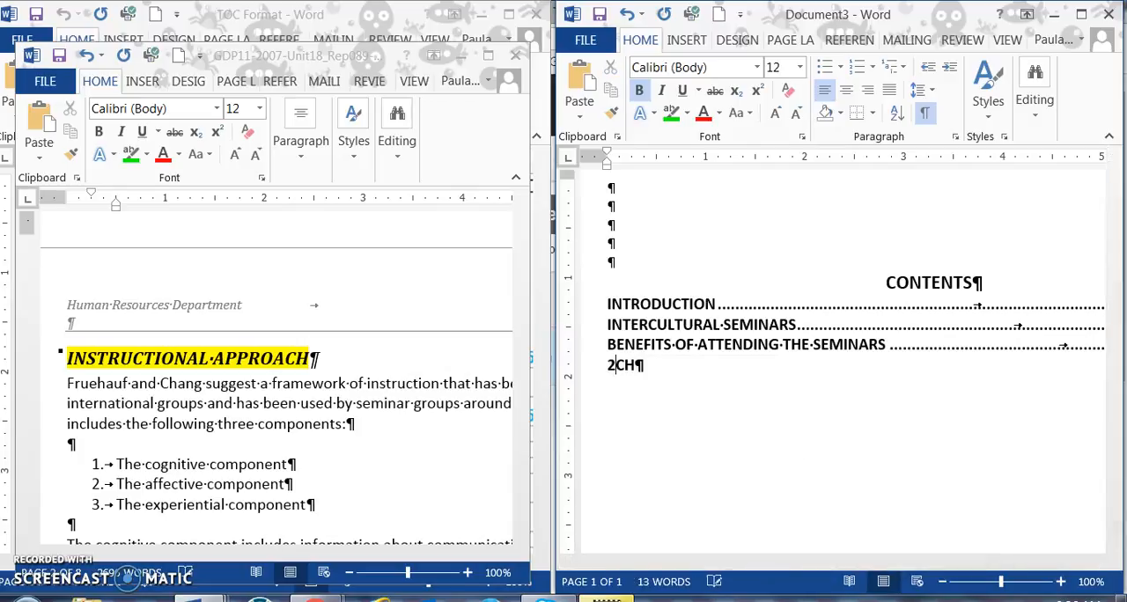
pyautogui.press('BackSpace')
pyautogui.press('BackSpace')
pyautogui.press('BackSpace')
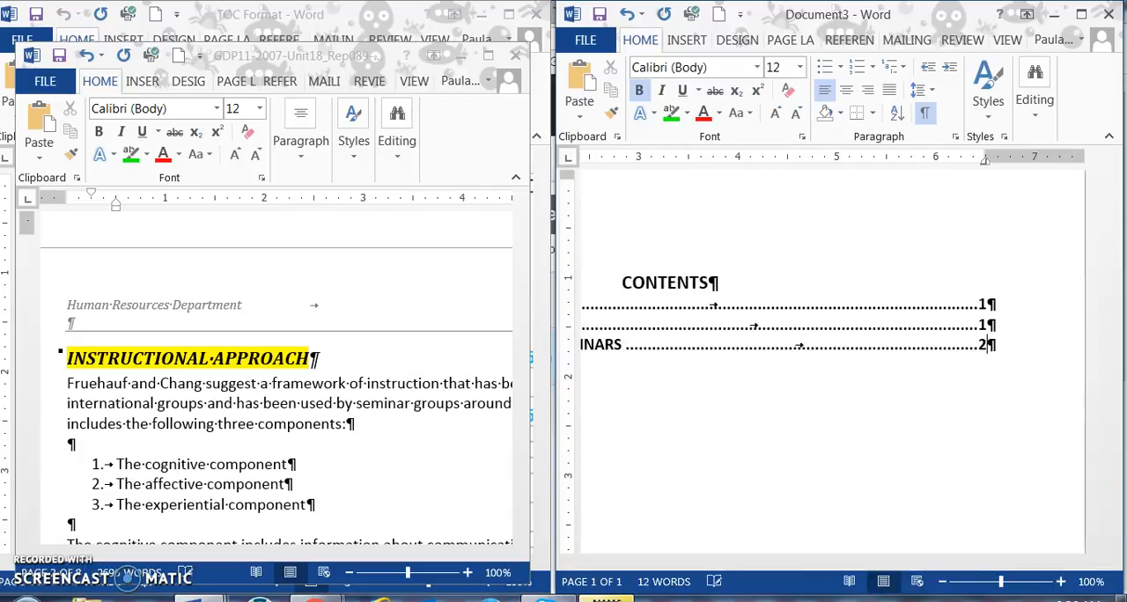
pyautogui.press('Return')
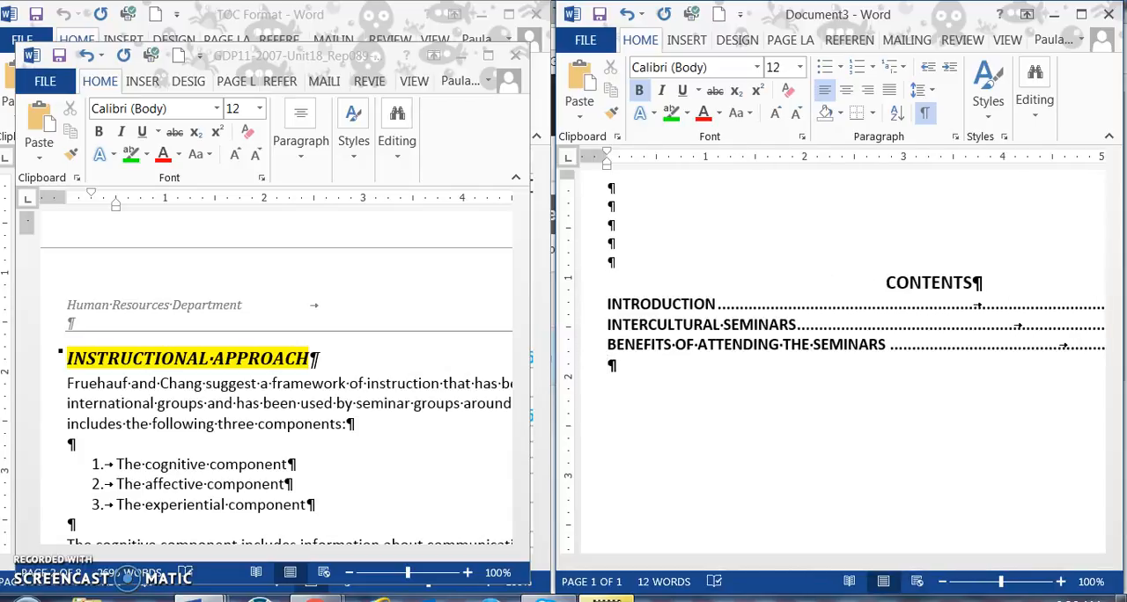
# Step: Add the contents entry INSTRUCTIONAL APPROACH with the dot leader and page number 2, and start a new line below it
pyautogui.write('IN')
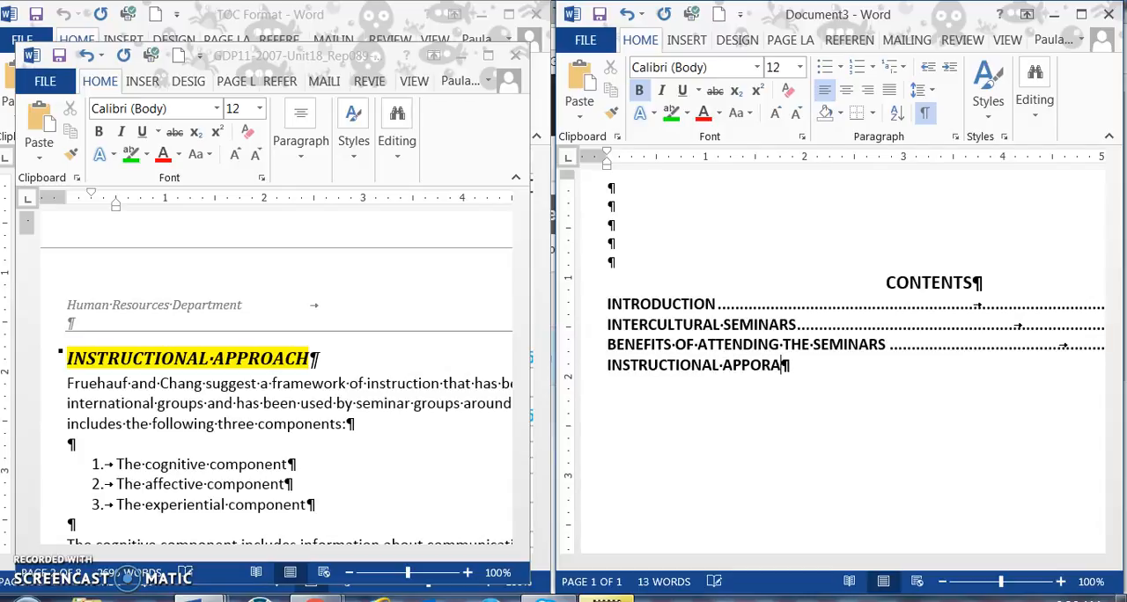
pyautogui.write('STRUCTIONAL APPROACH')
pyautogui.press('Tab')
pyautogui.write('2')
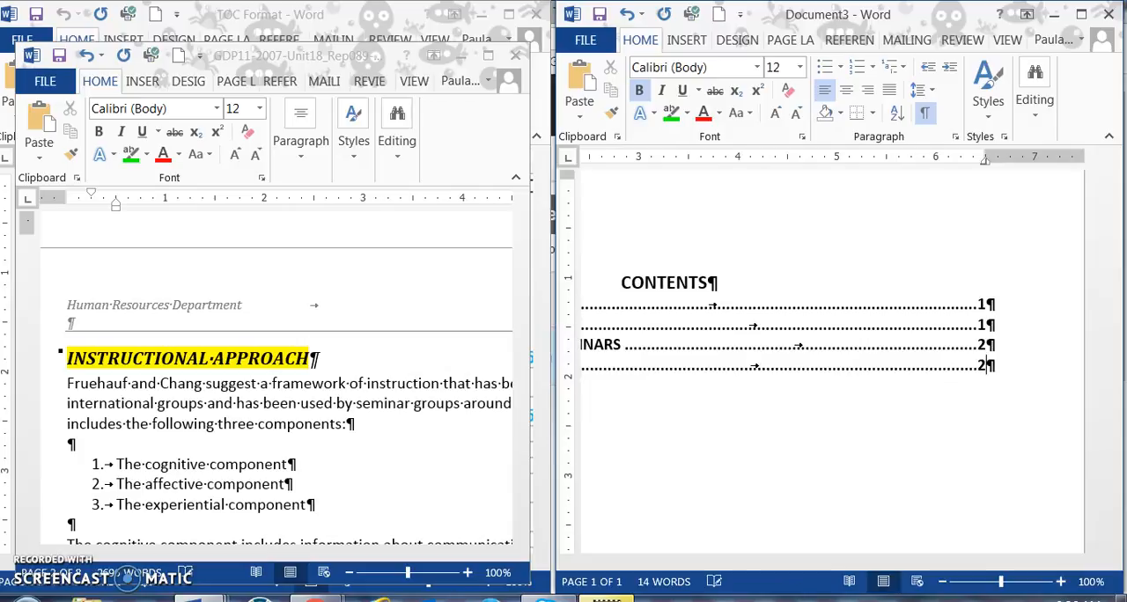
pyautogui.press('Return')
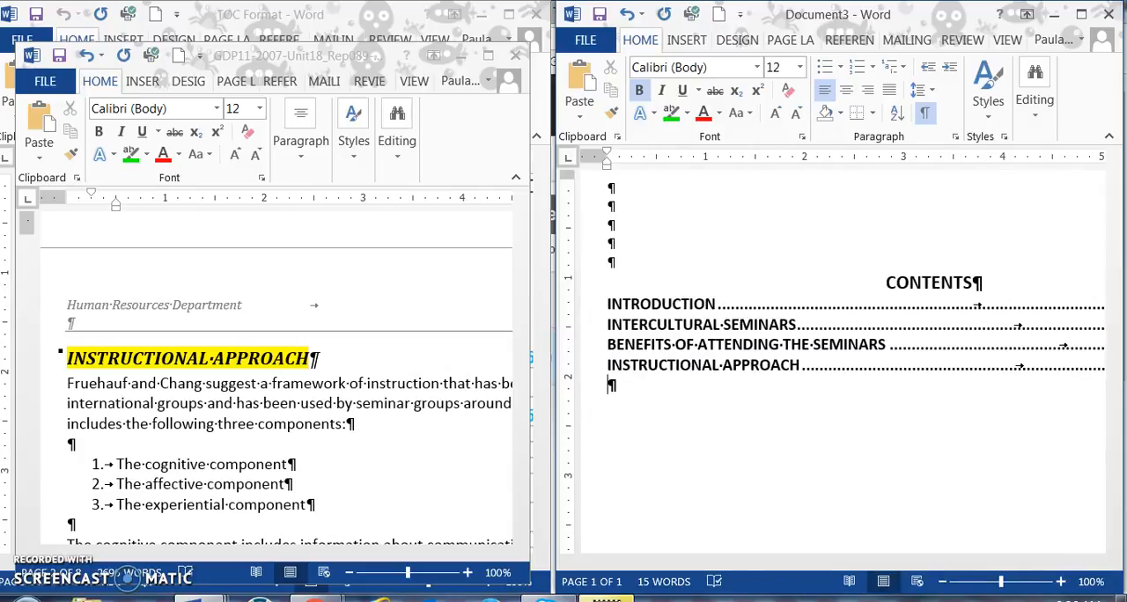
# Step: Find the next major heading in the report, add SEMINAR CONTENT with a dot leader and page number 3 to the contents, and start a new line
pyautogui.click(219, 425)
pyautogui.scroll(-2, 225, 428)
pyautogui.scroll(-5, 224, 429)
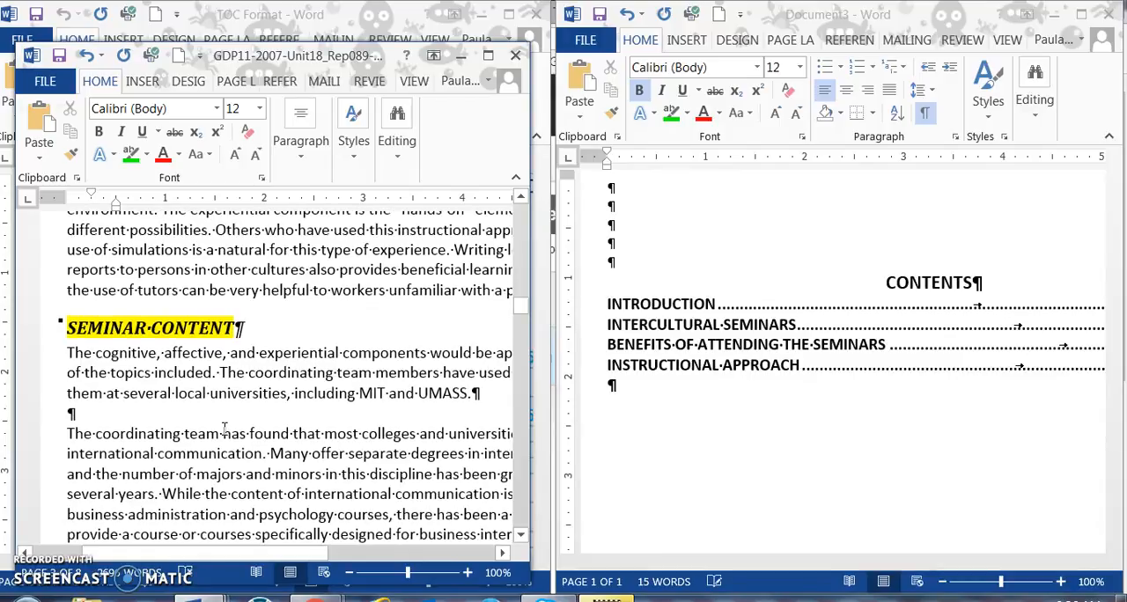
pyautogui.moveTo(225, 431); pyautogui.dragTo(217, 374)
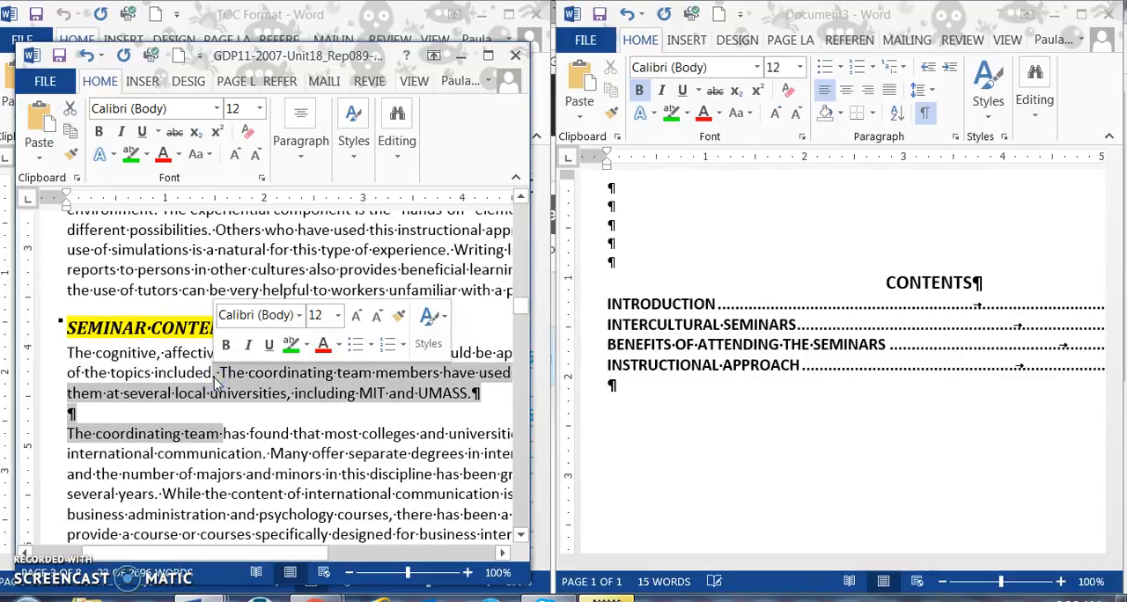
pyautogui.click(609, 384)
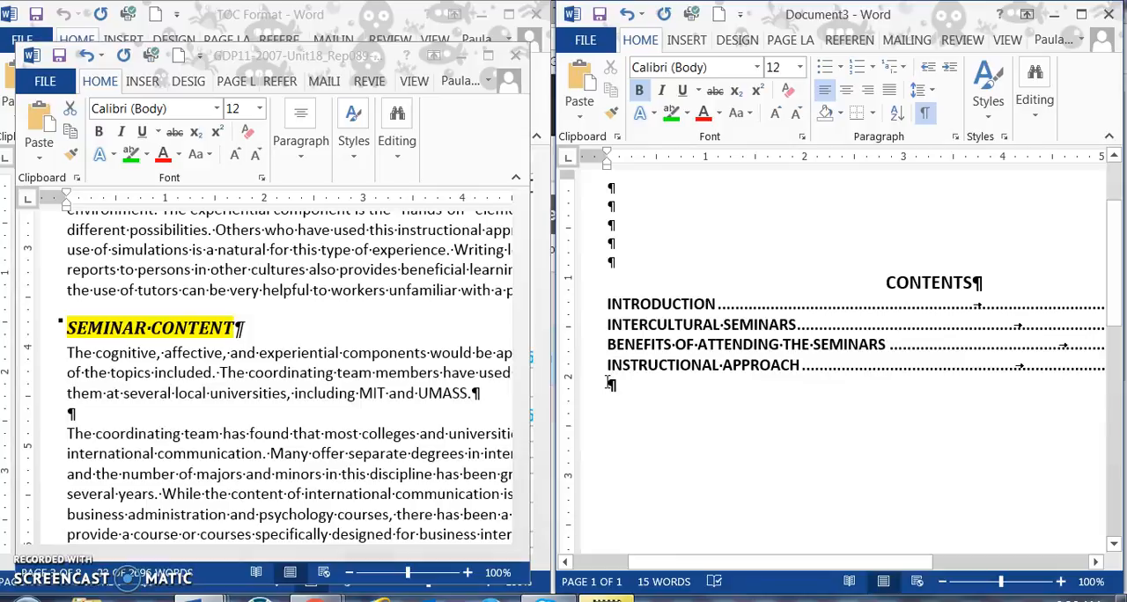
pyautogui.write('SEMINAR CONTENT')
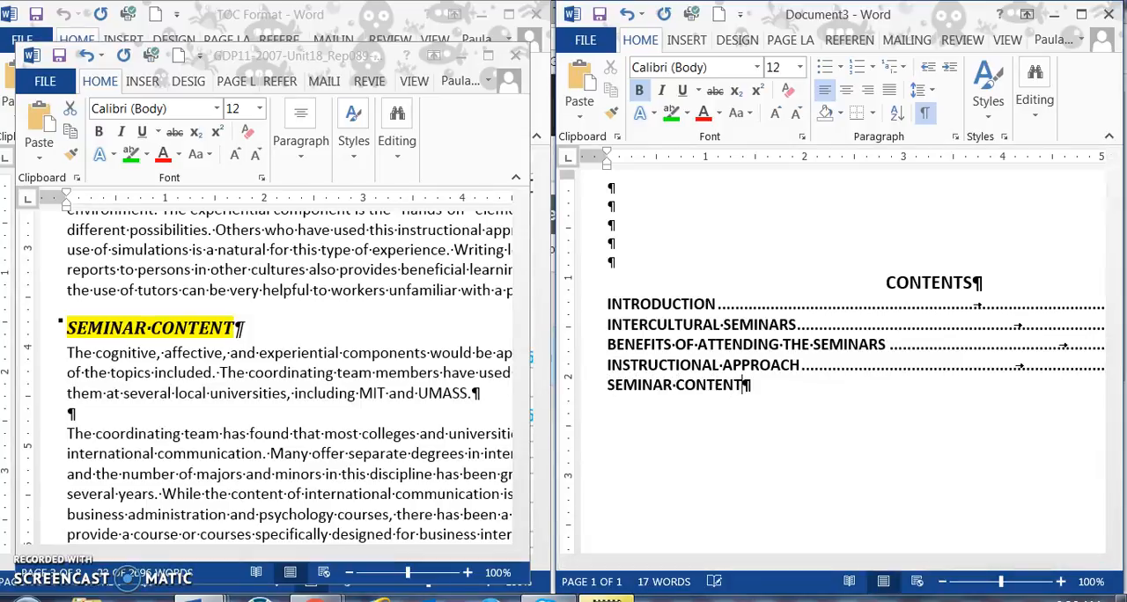
pyautogui.press('Tab')
pyautogui.write('3')
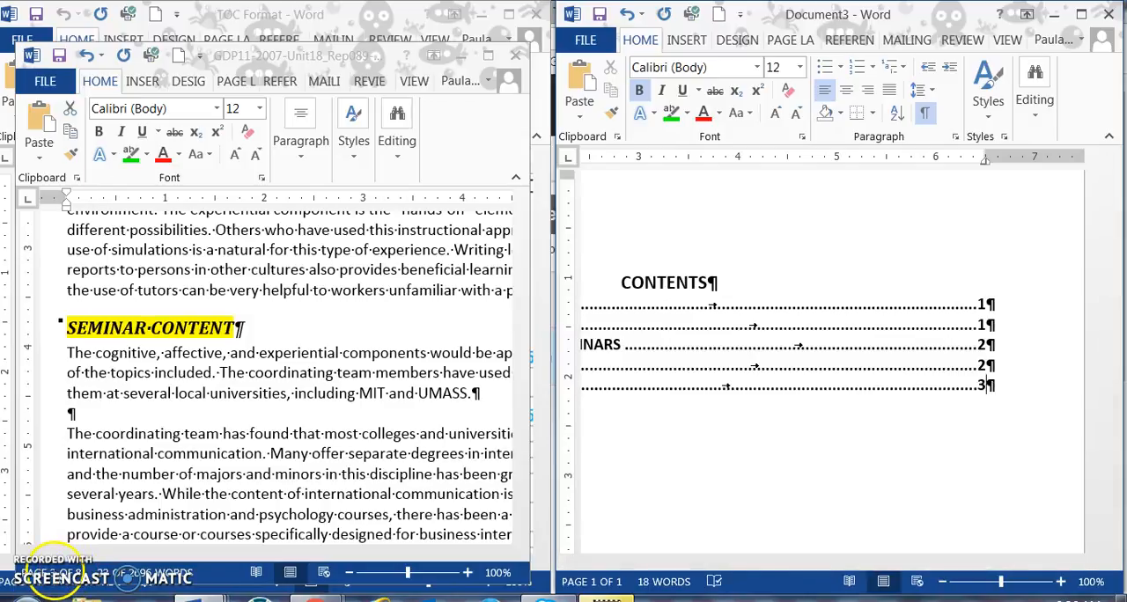
pyautogui.press('Return')
# Step: Look through the report for the next highlighted heading after SEMINAR CONTENT
pyautogui.click(136, 480)
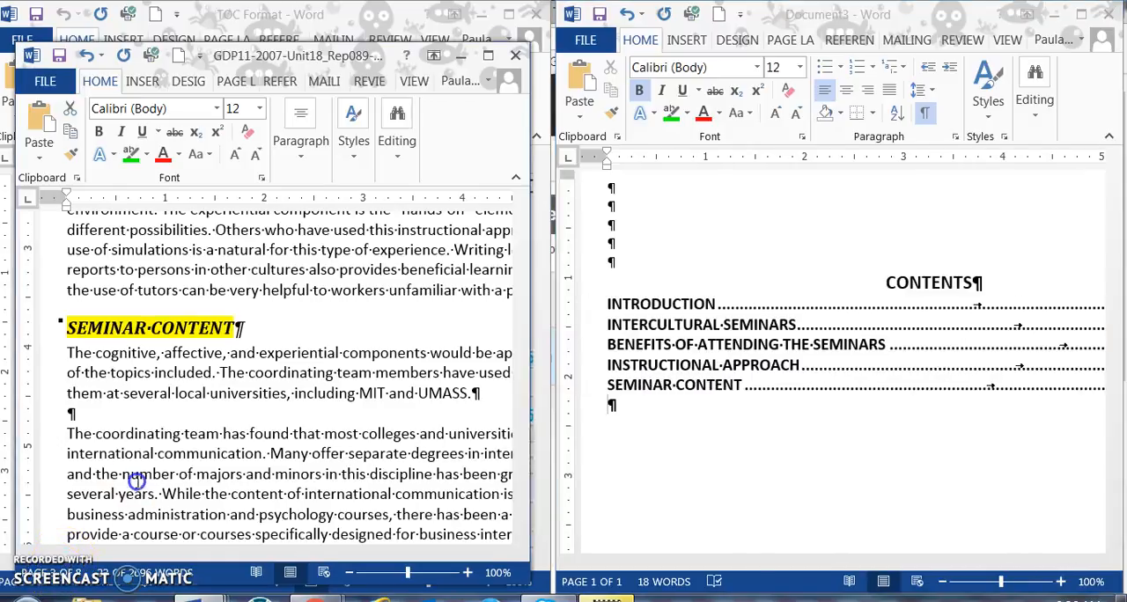
pyautogui.scroll(-10, 137, 480)
pyautogui.scroll(-8, 139, 482)
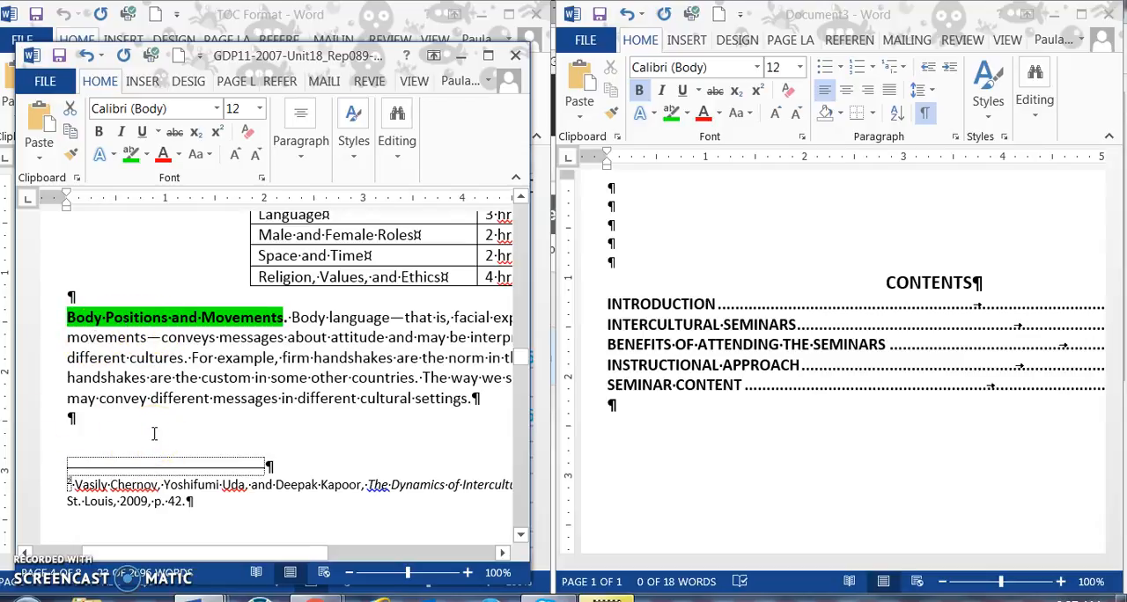
# Step: Check the TOC Format document for the line spacing and tabs of minor heading entries below a major heading
pyautogui.click(200, 600)
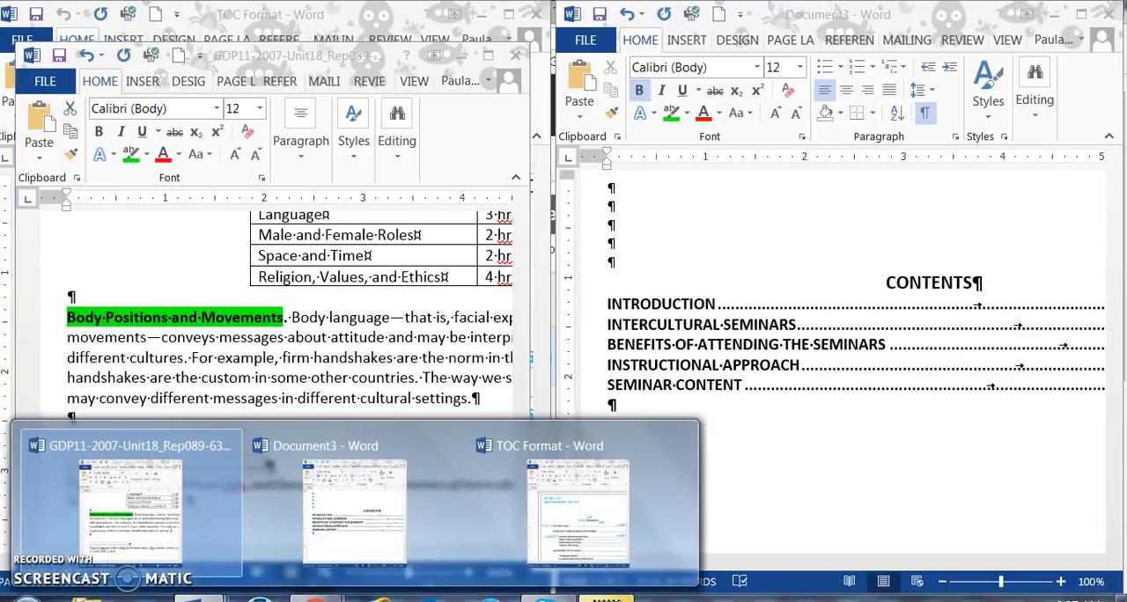
pyautogui.click(536, 506)
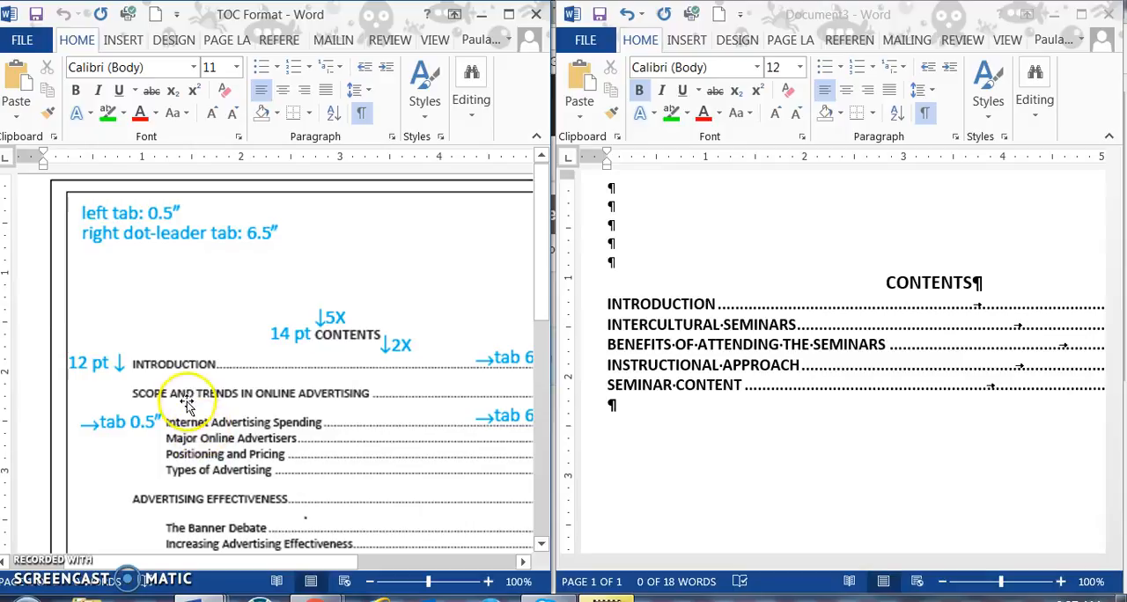
pyautogui.moveTo(264, 562); pyautogui.dragTo(372, 562)
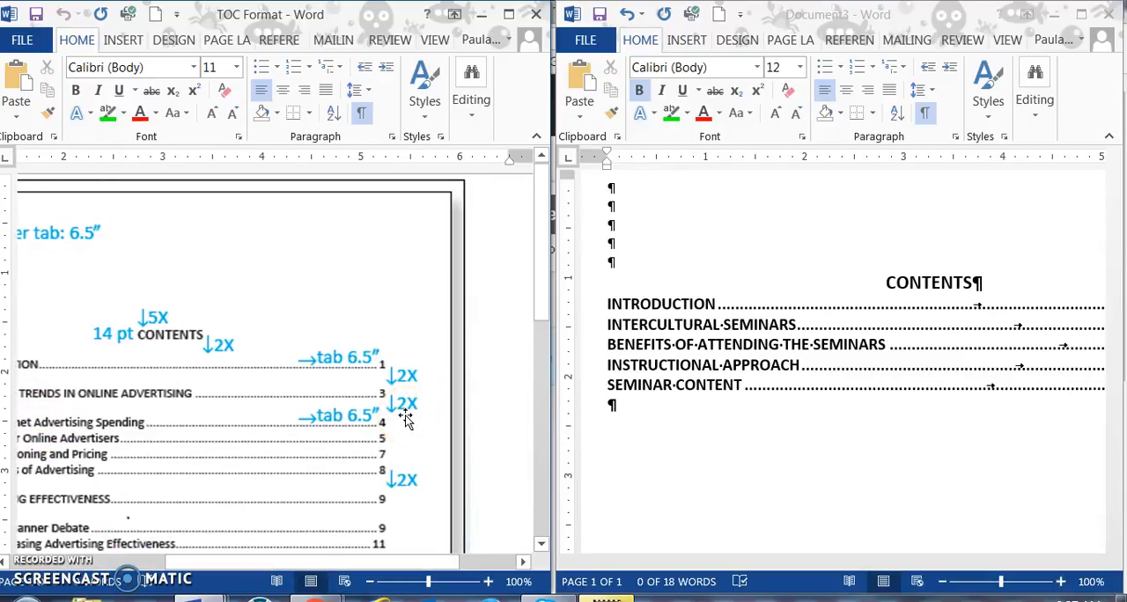
pyautogui.scroll(1, 406, 420)
pyautogui.hscroll(-3, 407, 420)
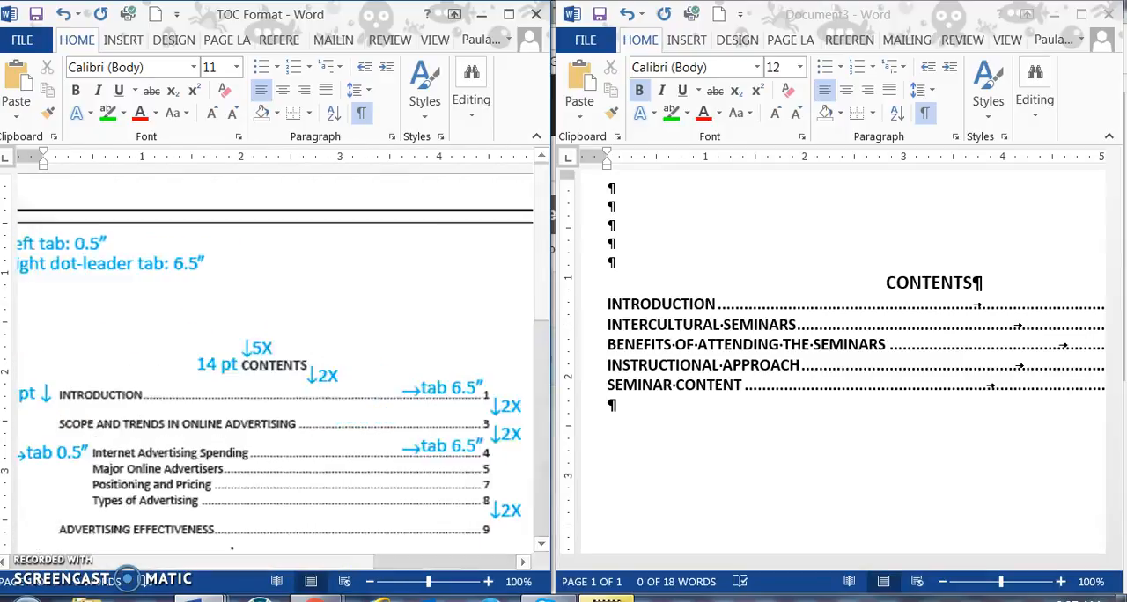
# Step: Leave a blank line below SEMINAR CONTENT, then replace all tab stops on the new line with a left tab at 0.5" and indent to it
pyautogui.click(606, 406)
pyautogui.press('Return')
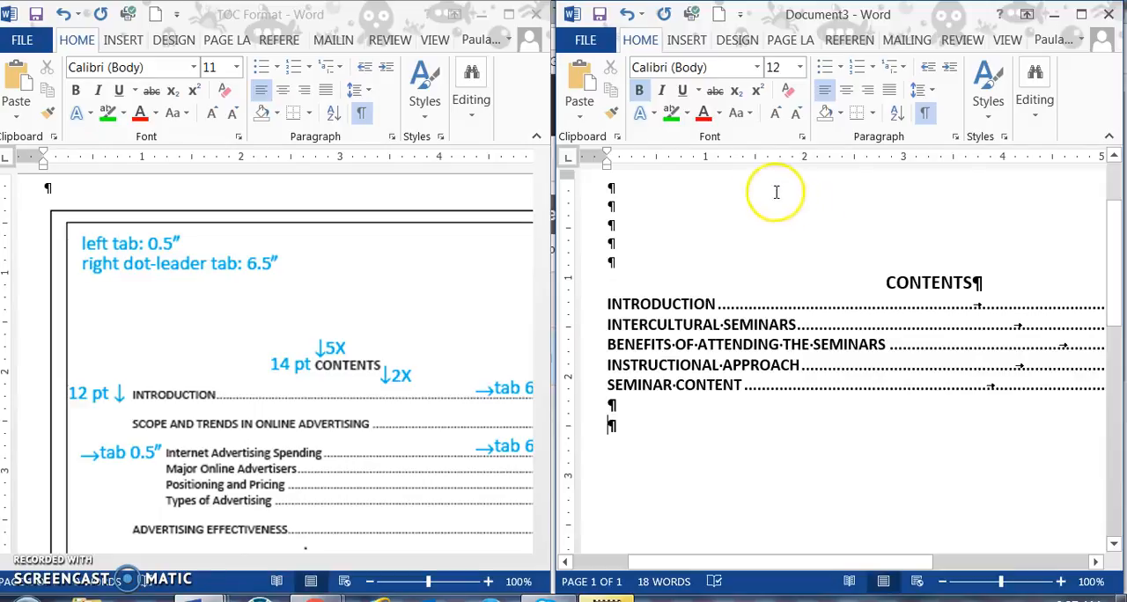
pyautogui.click(955, 137)
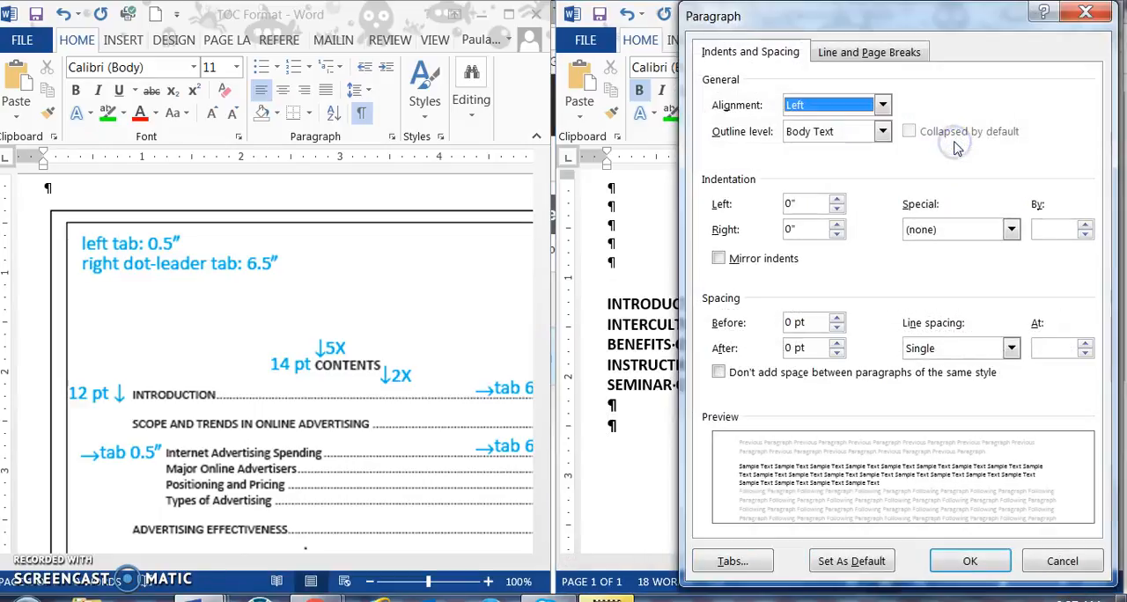
pyautogui.click(733, 563)
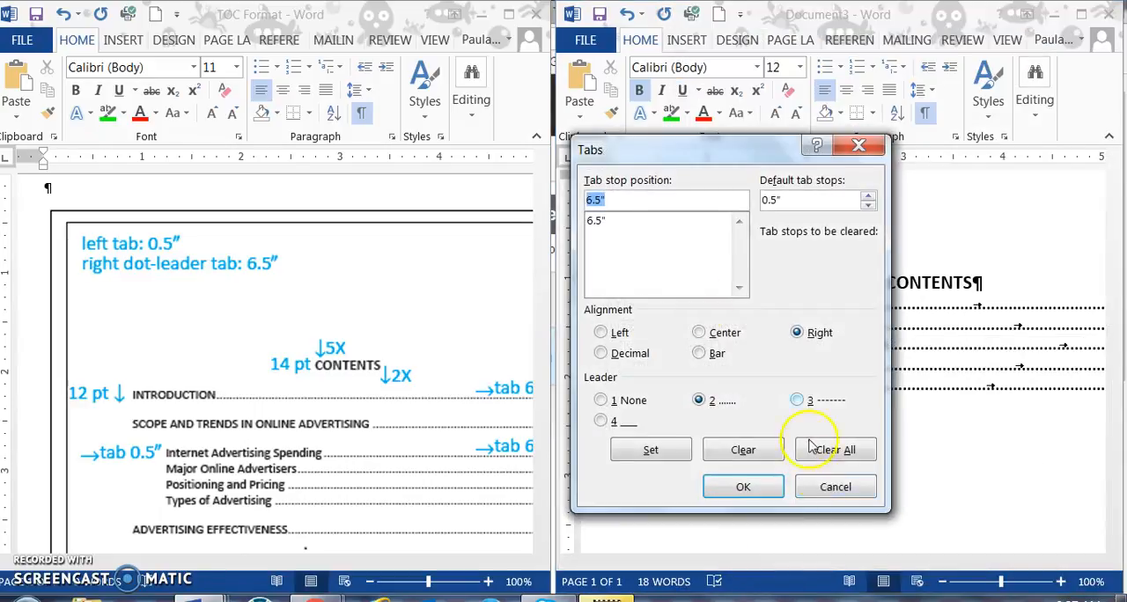
pyautogui.click(866, 459)
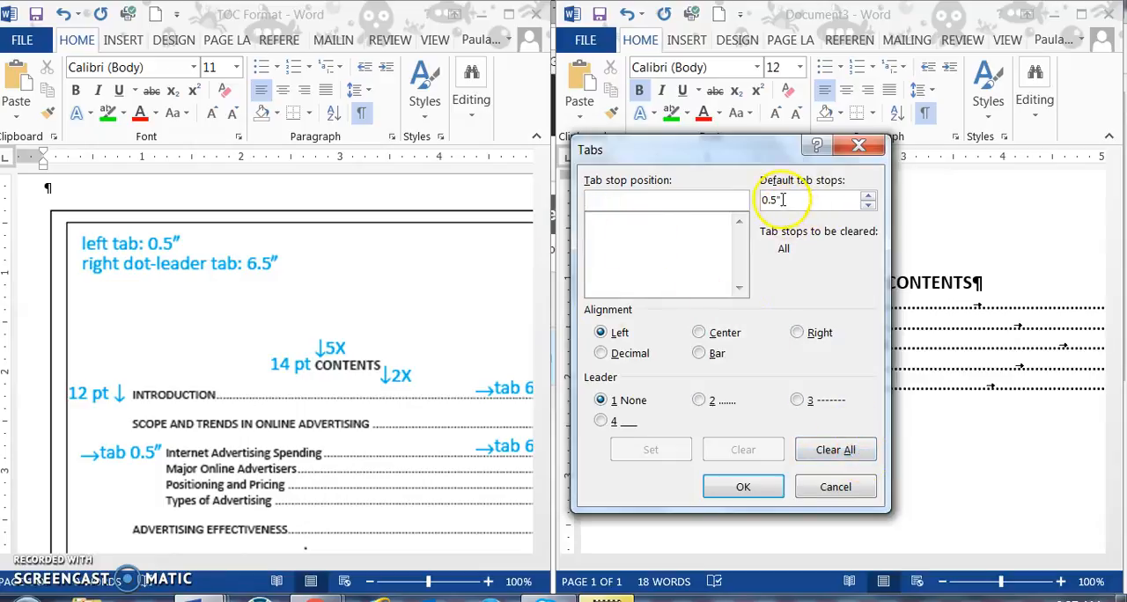
pyautogui.write('0.5')
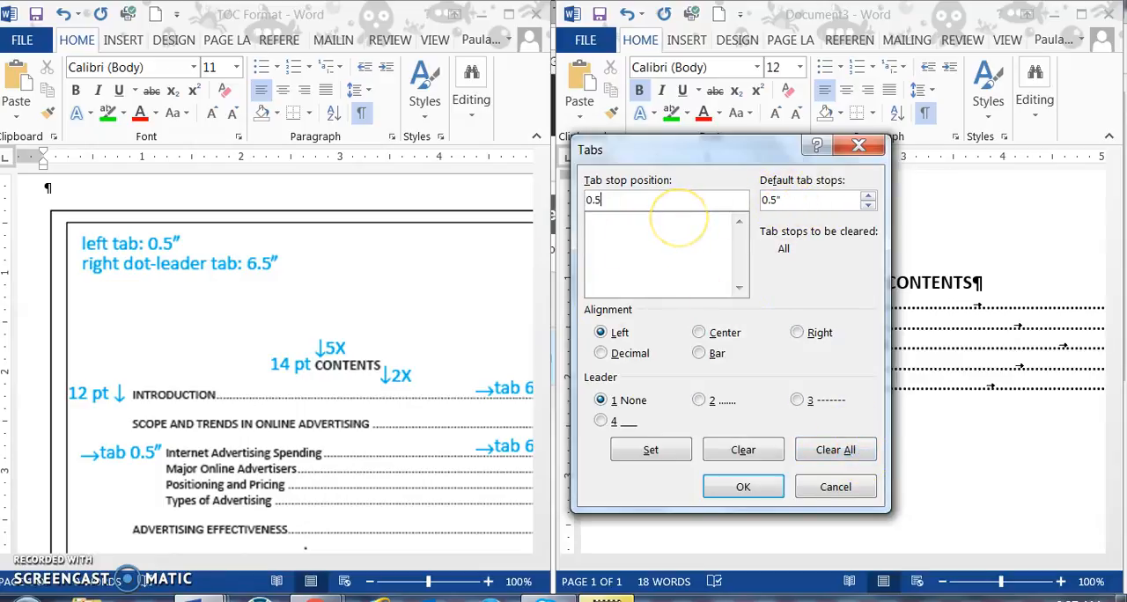
pyautogui.click(745, 487)
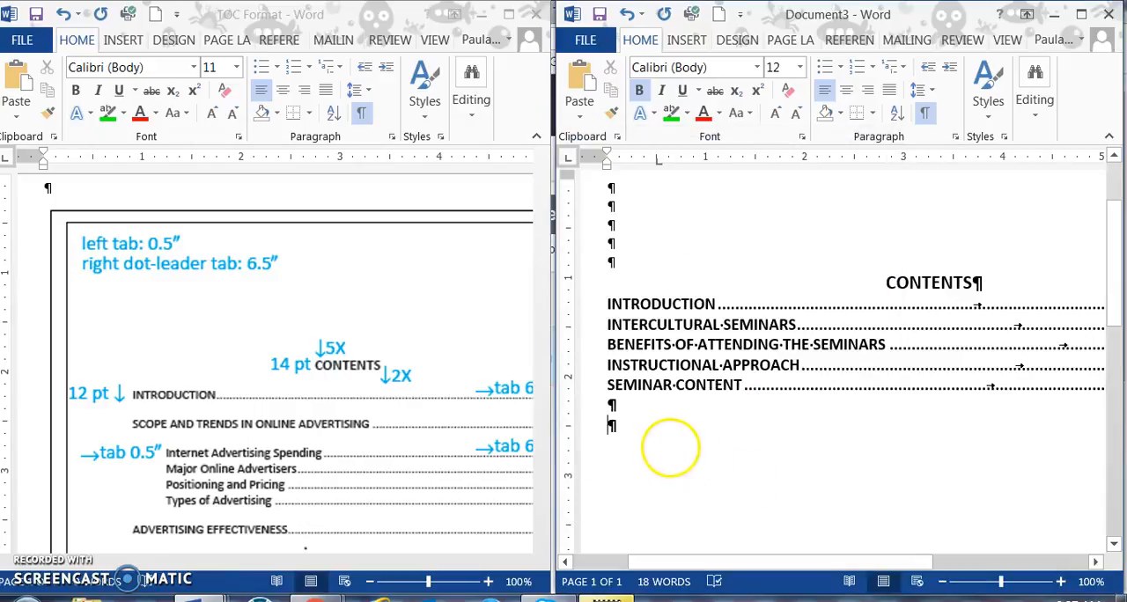
pyautogui.press('Tab')
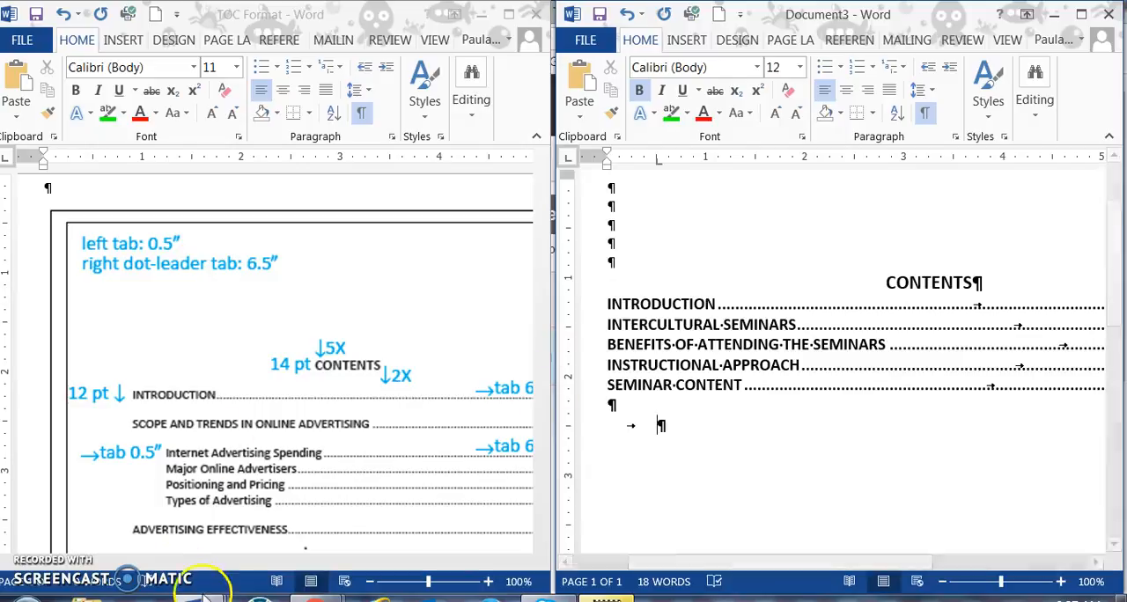
# Step: Find the first minor heading in the report and enter Body Positions and Movements on the indented contents line
pyautogui.click(197, 599)
pyautogui.click(139, 534)
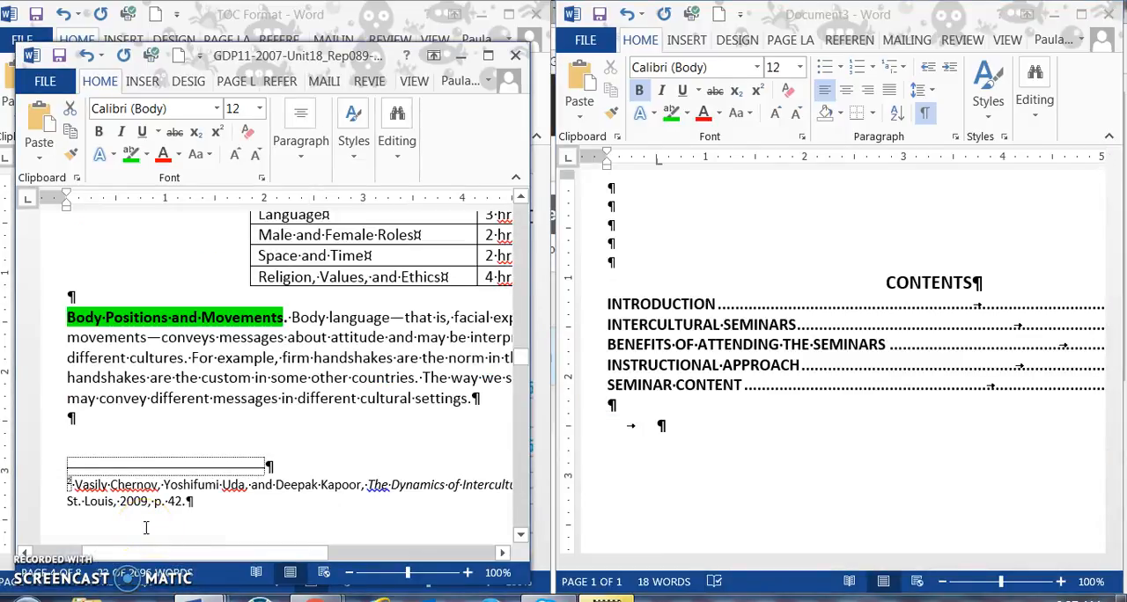
pyautogui.write('bOD')
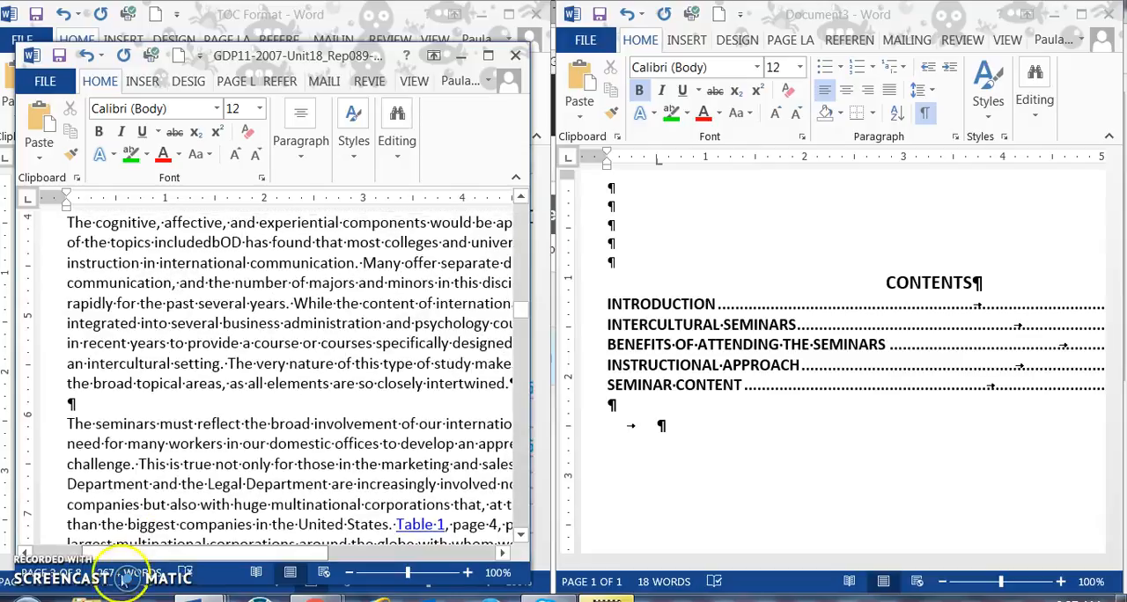
pyautogui.scroll(-3, 189, 494)
pyautogui.scroll(-15, 188, 495)
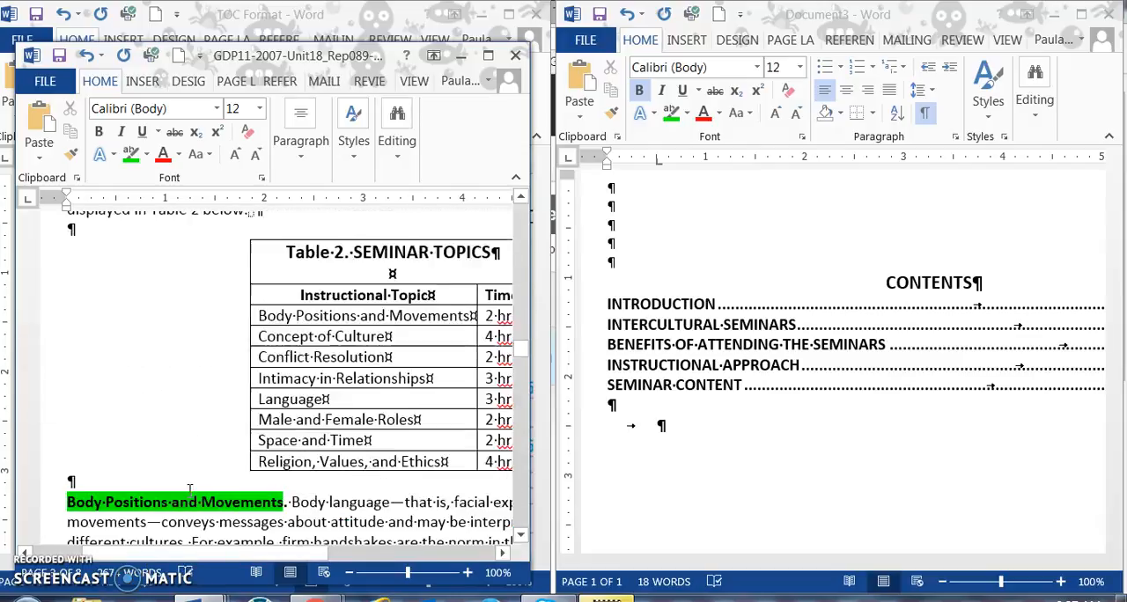
pyautogui.click(642, 425)
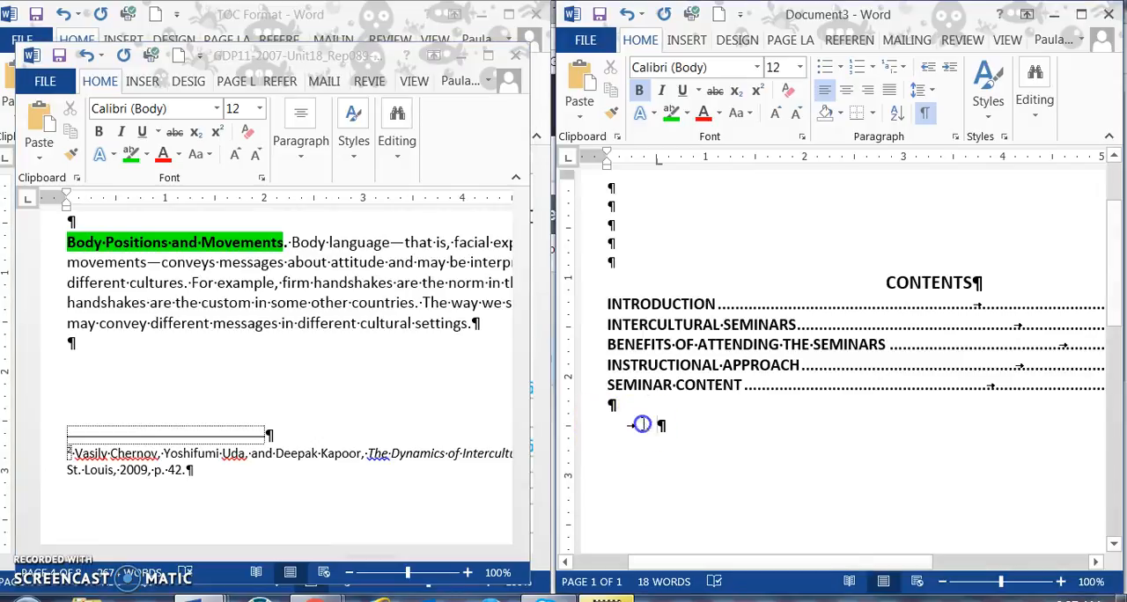
pyautogui.write('bO')
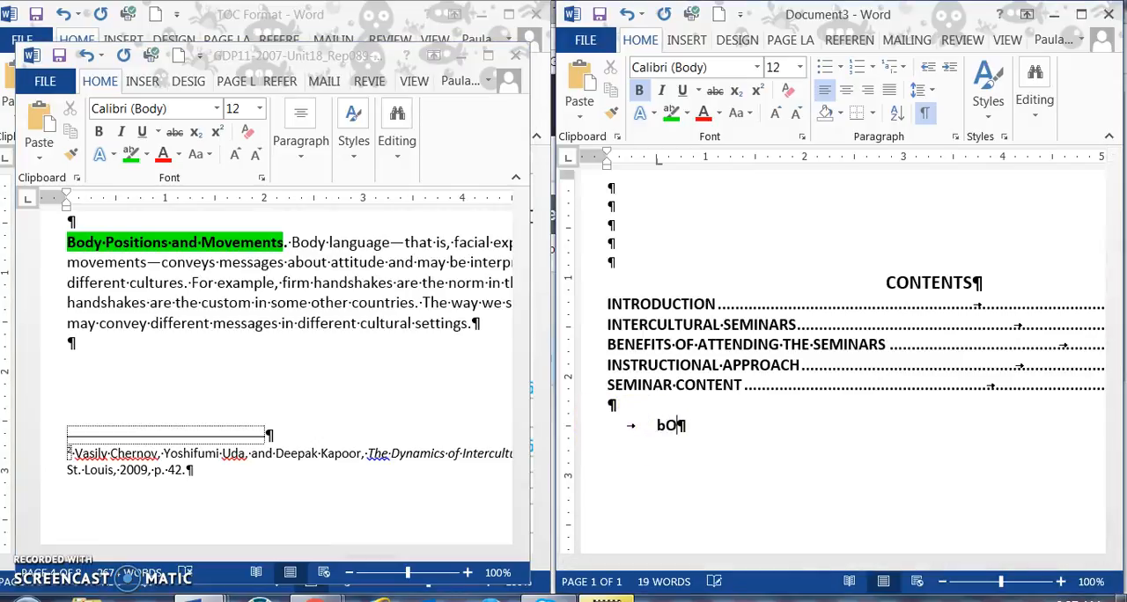
pyautogui.doubleClick(660, 428)
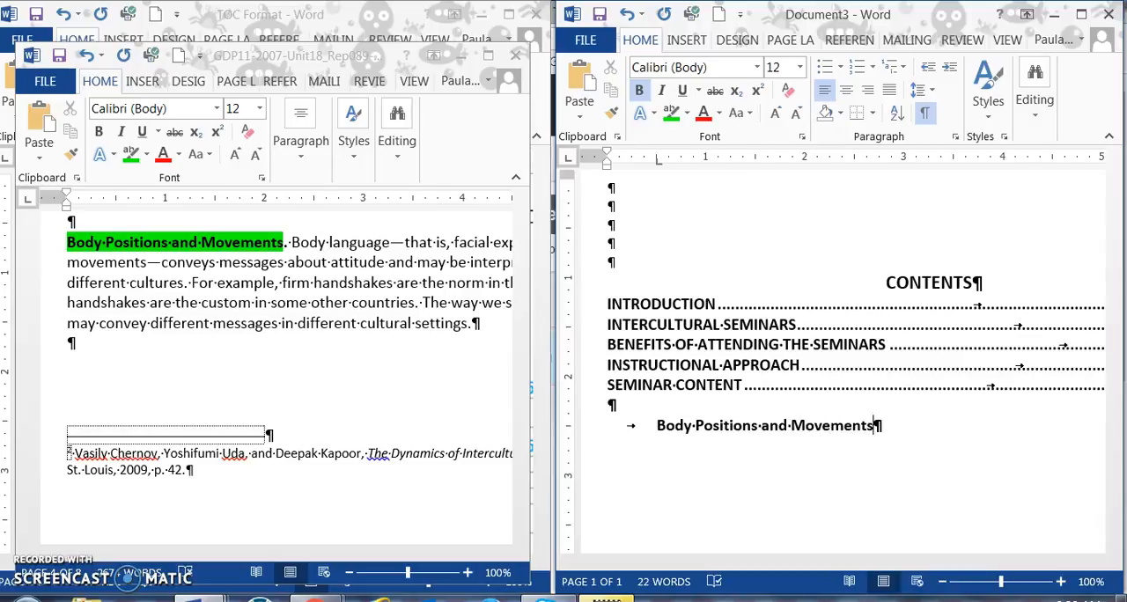
# Step: Check the TOC Format document for the tab after a minor heading, and return to the end of the Body Positions and Movements entry
pyautogui.click(657, 452)
pyautogui.click(212, 598)
pyautogui.click(585, 498)
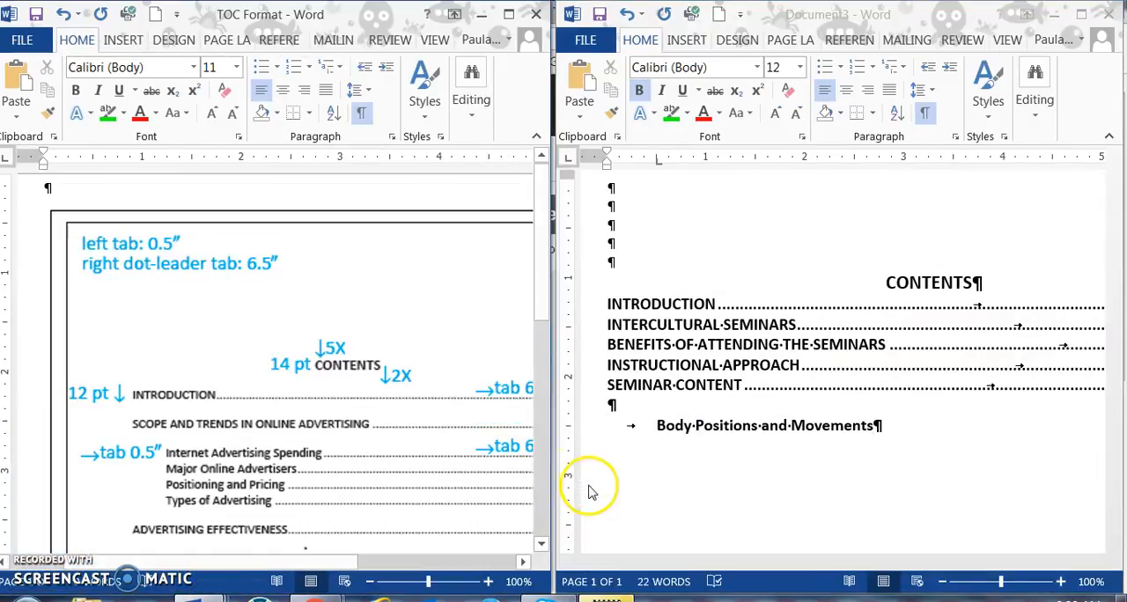
pyautogui.moveTo(350, 566); pyautogui.dragTo(407, 568)
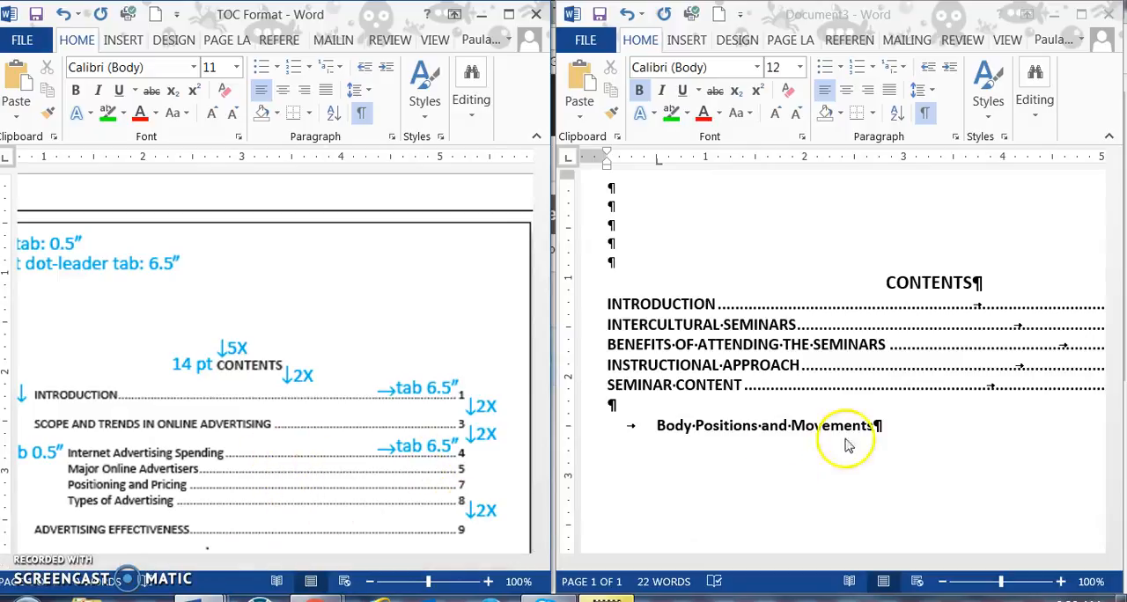
pyautogui.click(884, 426)
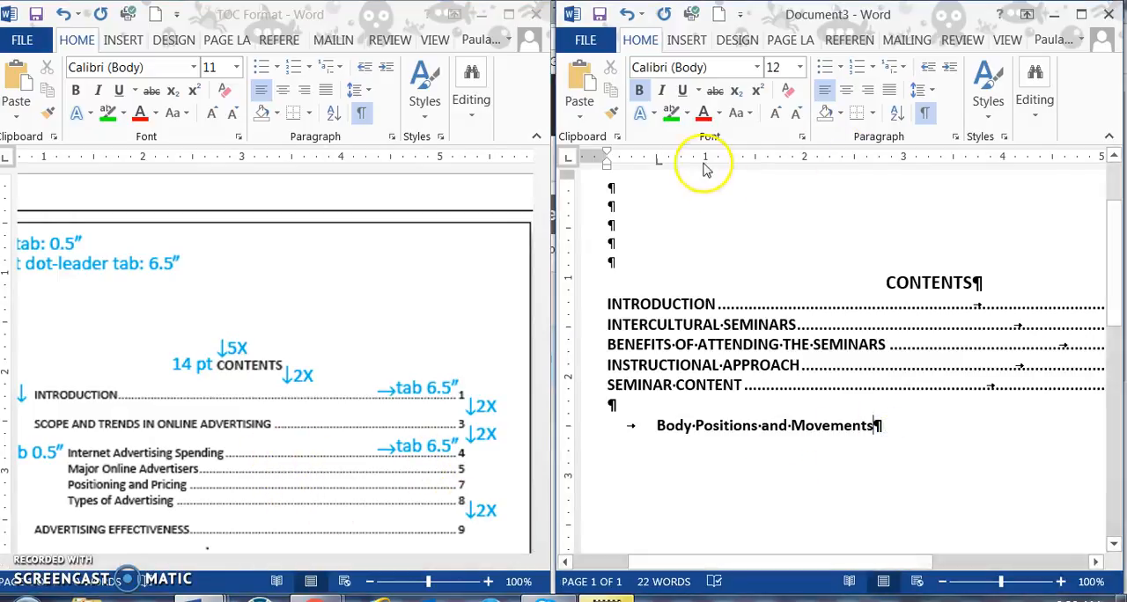
# Step: Add a right-aligned dot-leader tab stop at 6.5" to the Body Positions and Movements line and advance to it
pyautogui.click(955, 138)
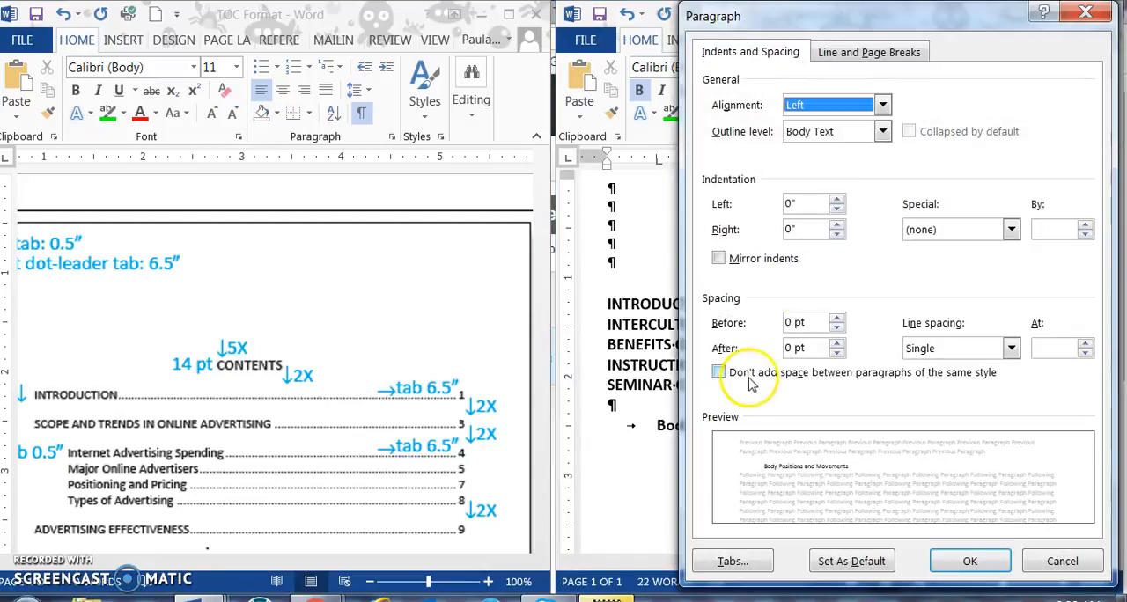
pyautogui.click(734, 560)
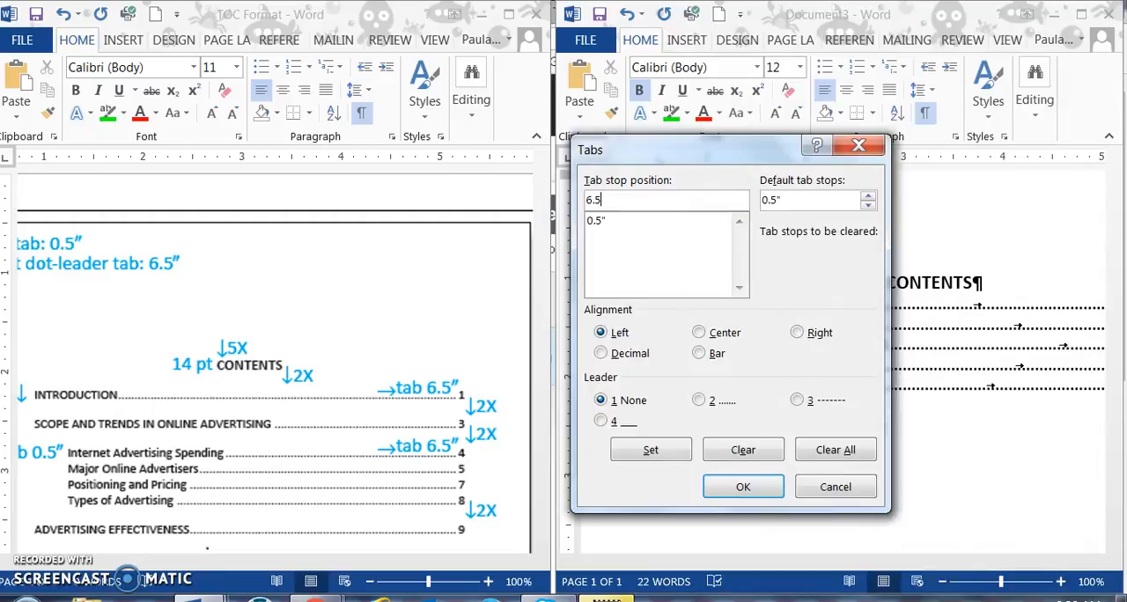
pyautogui.write('6.5')
pyautogui.click(798, 333)
pyautogui.click(700, 401)
pyautogui.click(652, 454)
pyautogui.click(714, 491)
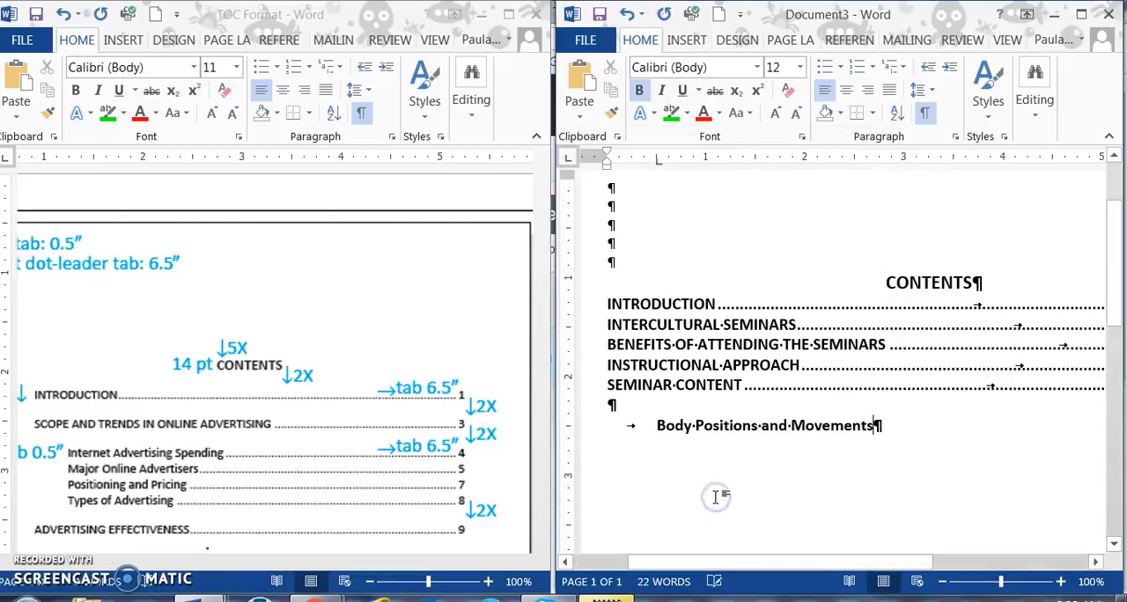
pyautogui.press('Tab')
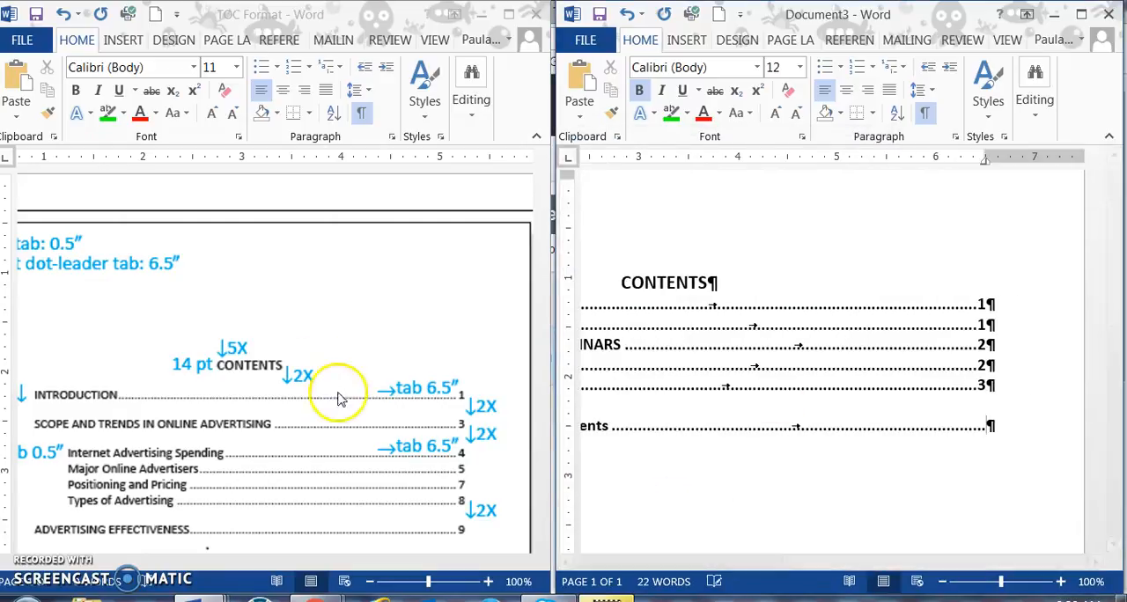
# Step: Check the report for the page of Body Positions and Movements and enter page number 4 at the end of its contents line
pyautogui.click(158, 507)
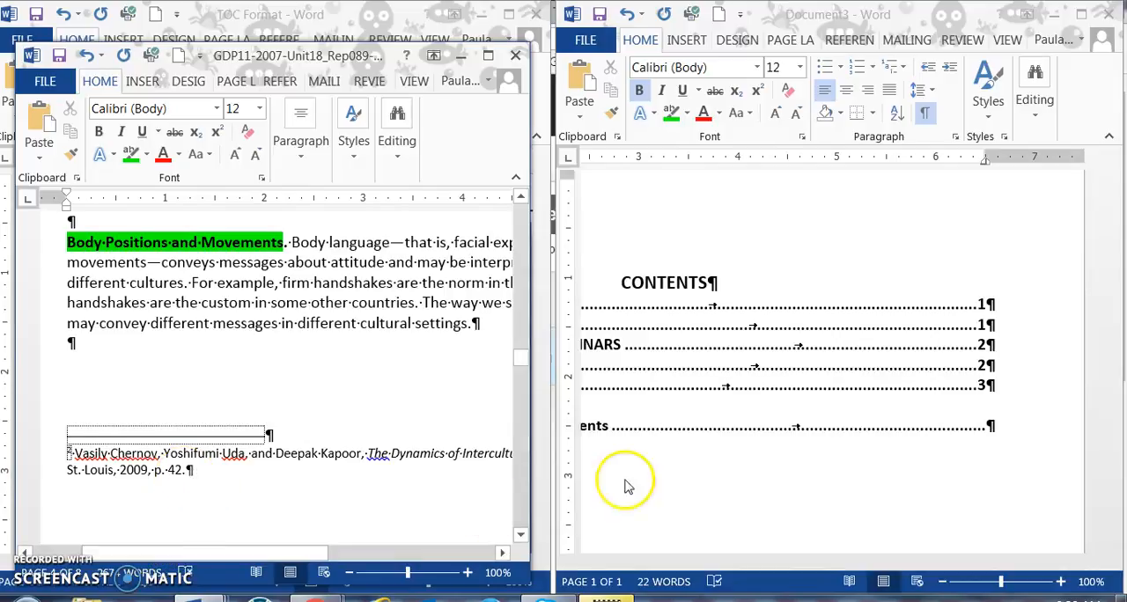
pyautogui.click(983, 428)
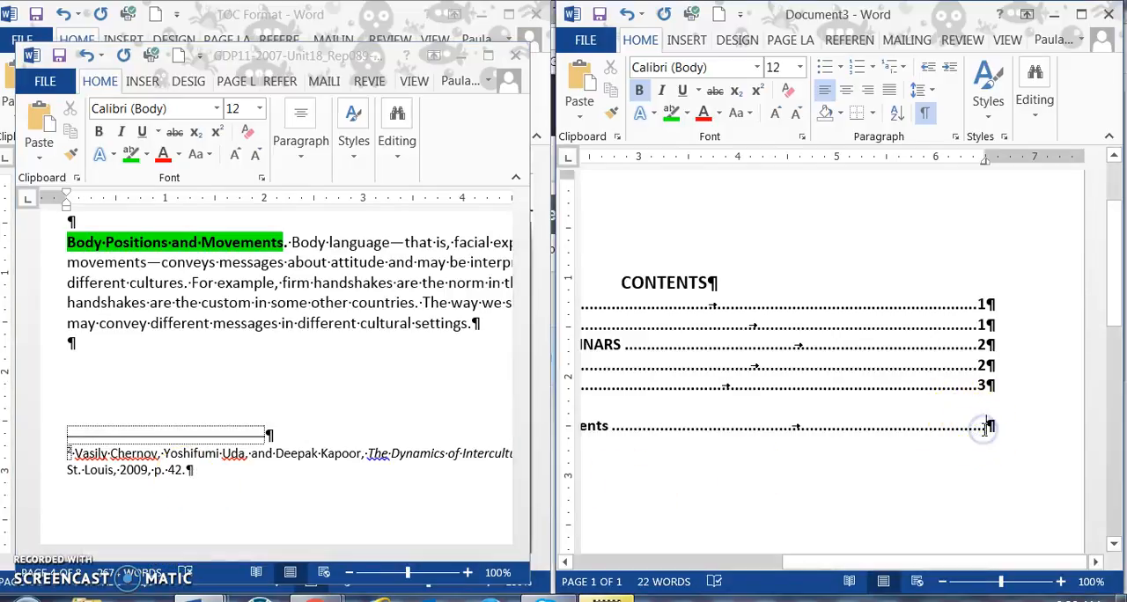
pyautogui.write('4')
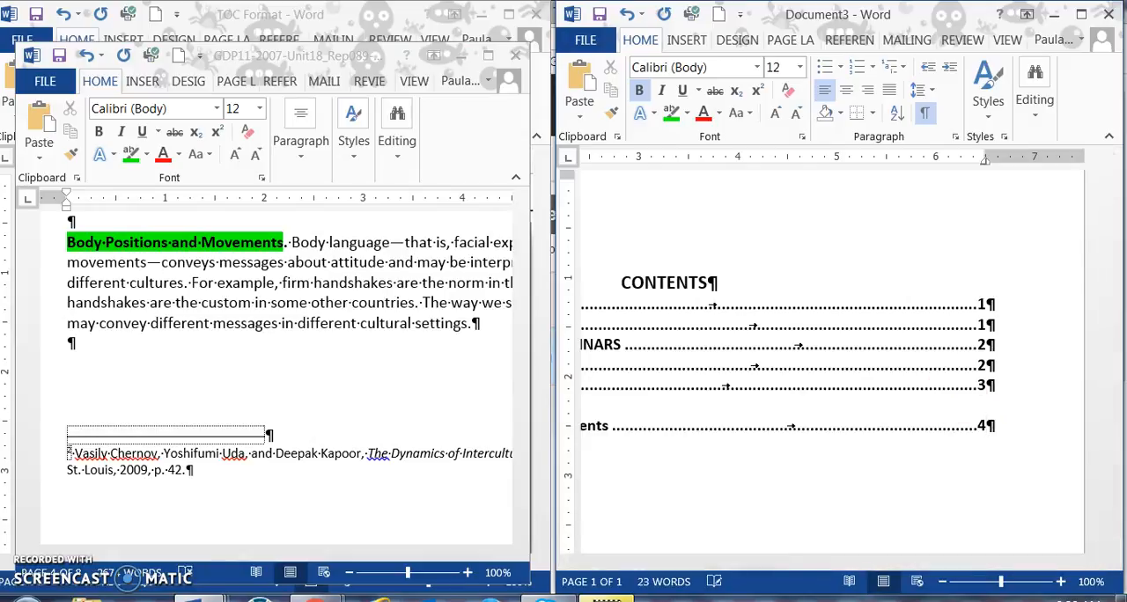
# Step: Remove bold from the contents entries from INTRODUCTION through the heading text Body Positions and Movements
pyautogui.moveTo(918, 562); pyautogui.dragTo(743, 565)
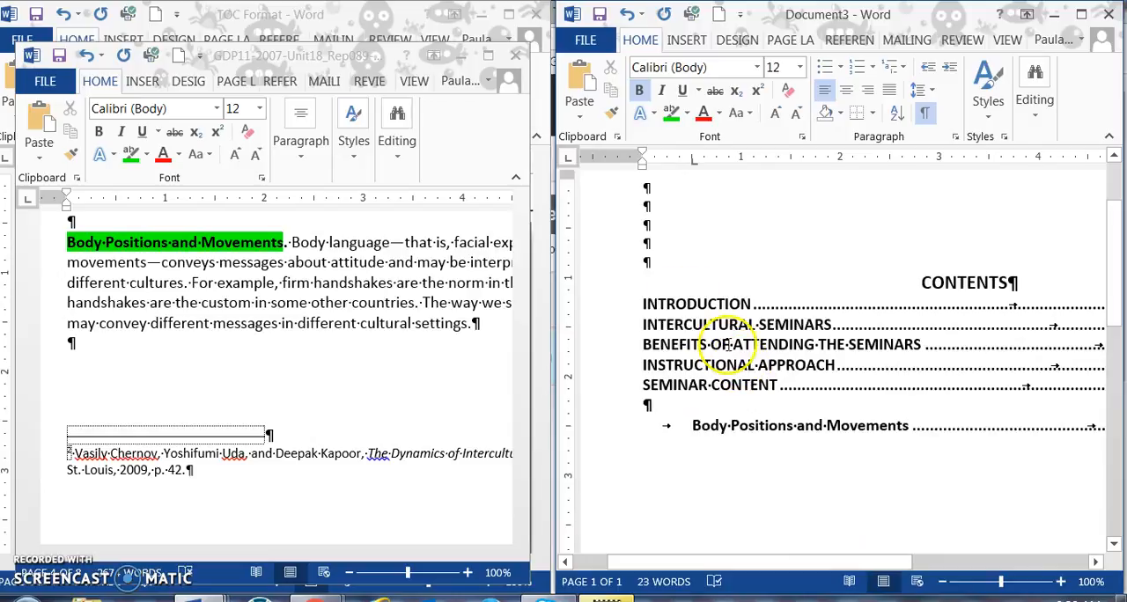
pyautogui.moveTo(642, 304); pyautogui.dragTo(981, 428)
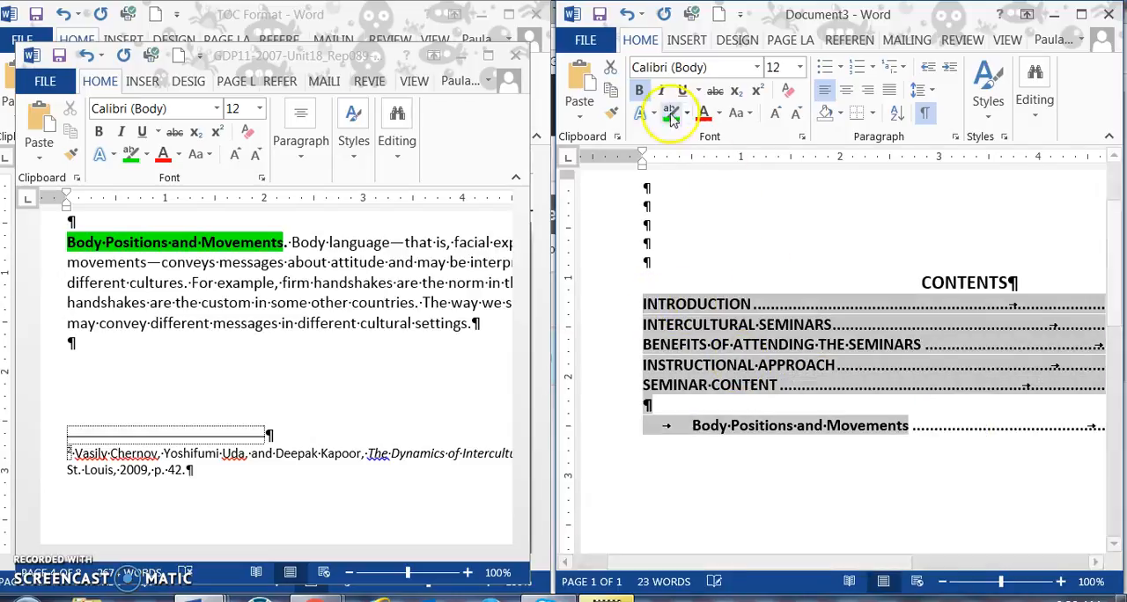
pyautogui.click(640, 91)
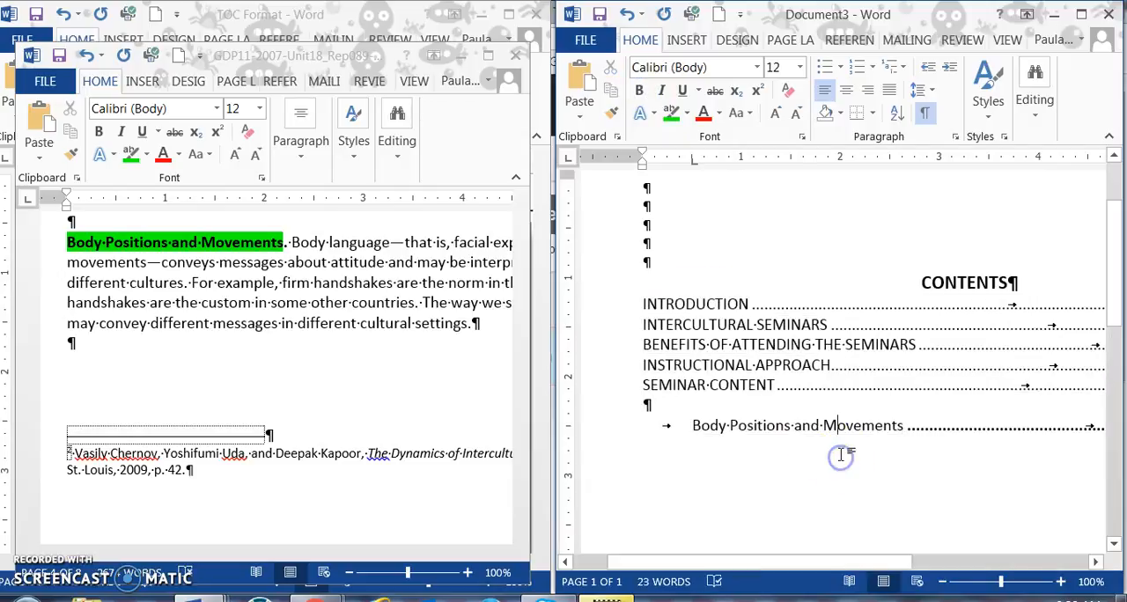
# Step: Start a new line below the Body Positions and Movements entry, set its left tab at 0.5", and indent to it
pyautogui.scroll(2, 842, 456)
pyautogui.scroll(-1, 842, 456)
pyautogui.moveTo(810, 574); pyautogui.dragTo(1006, 574)
pyautogui.click(988, 481)
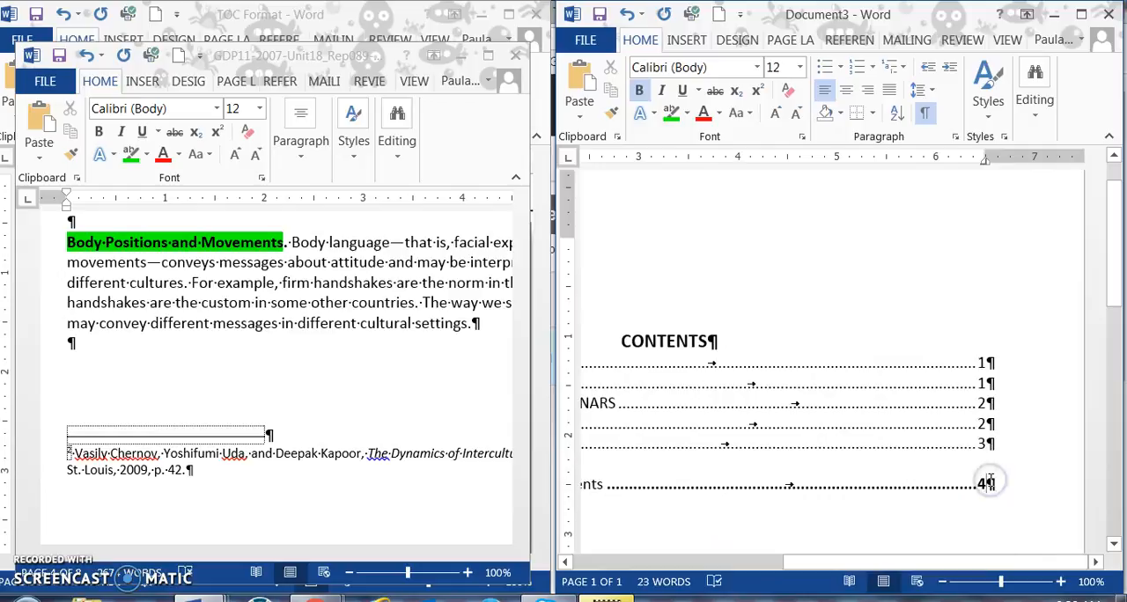
pyautogui.press('Return')
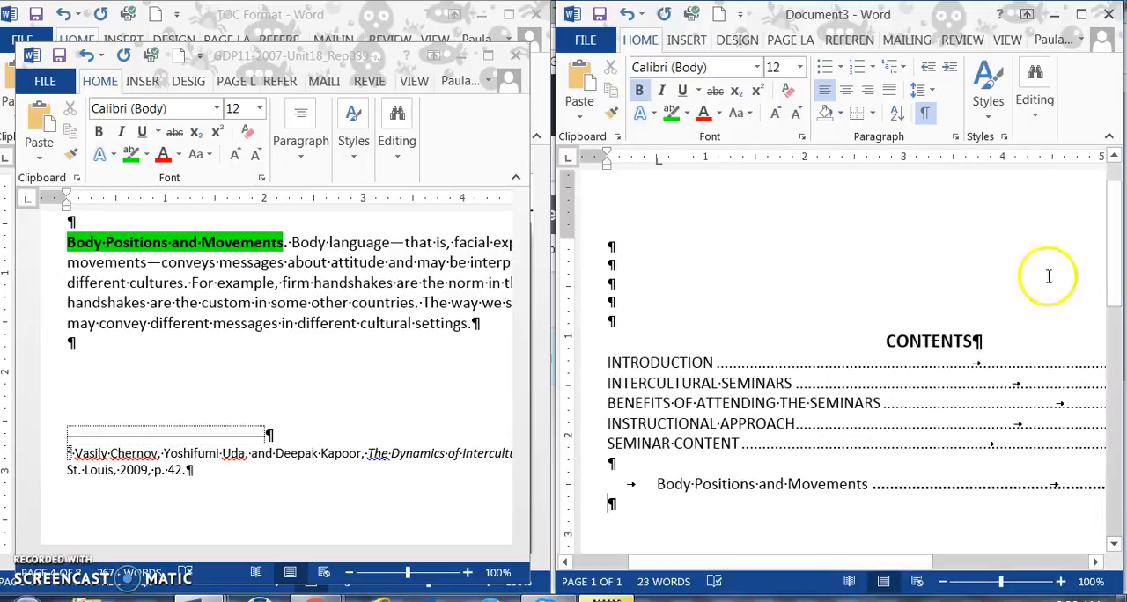
pyautogui.click(956, 136)
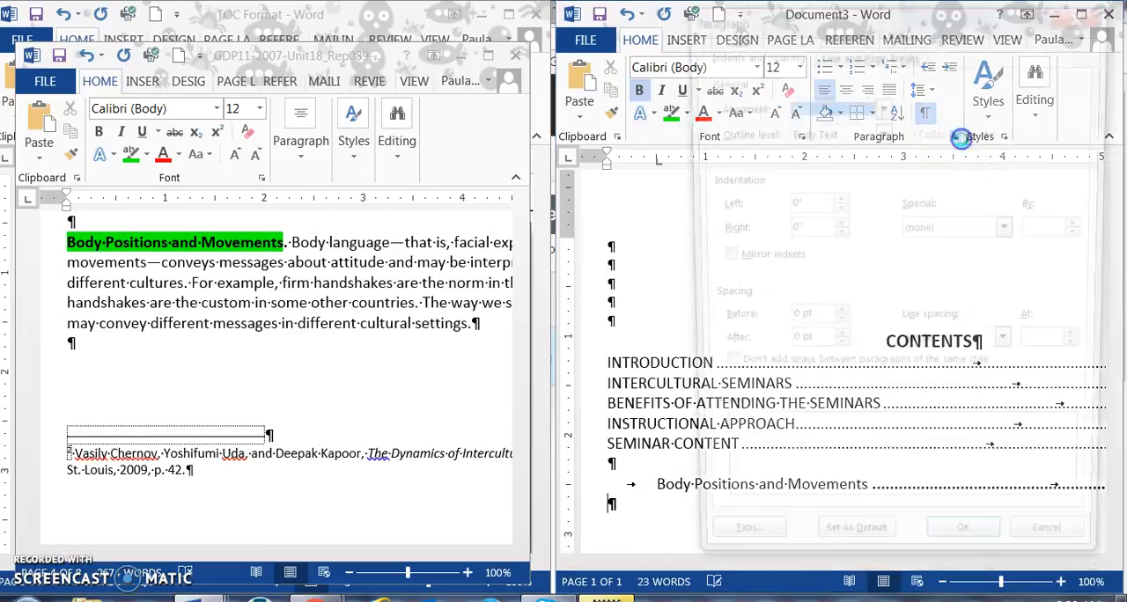
pyautogui.click(733, 561)
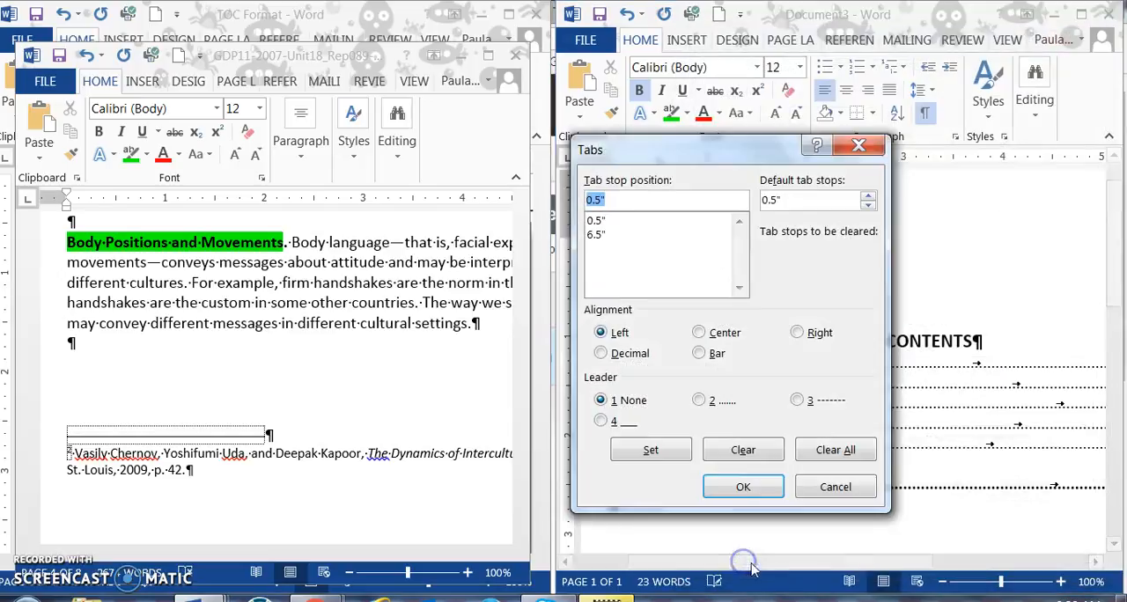
pyautogui.click(669, 222)
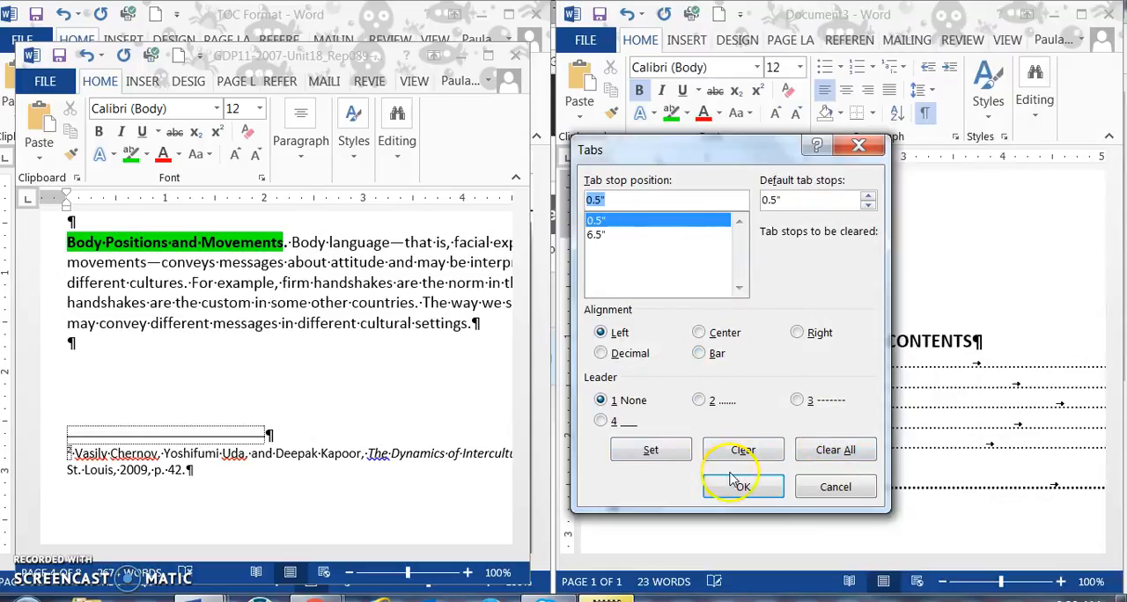
pyautogui.click(651, 450)
pyautogui.click(743, 487)
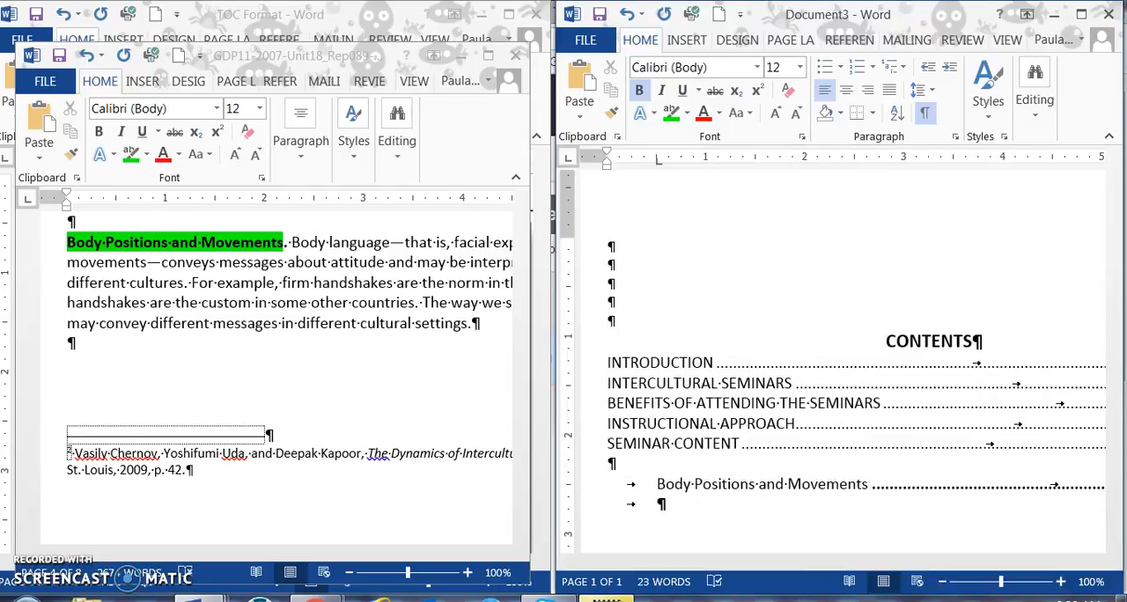
# Step: Find the next minor heading in the report and enter Concept of Culture without bold on the indented contents line
pyautogui.click(441, 452)
pyautogui.scroll(-5, 335, 395)
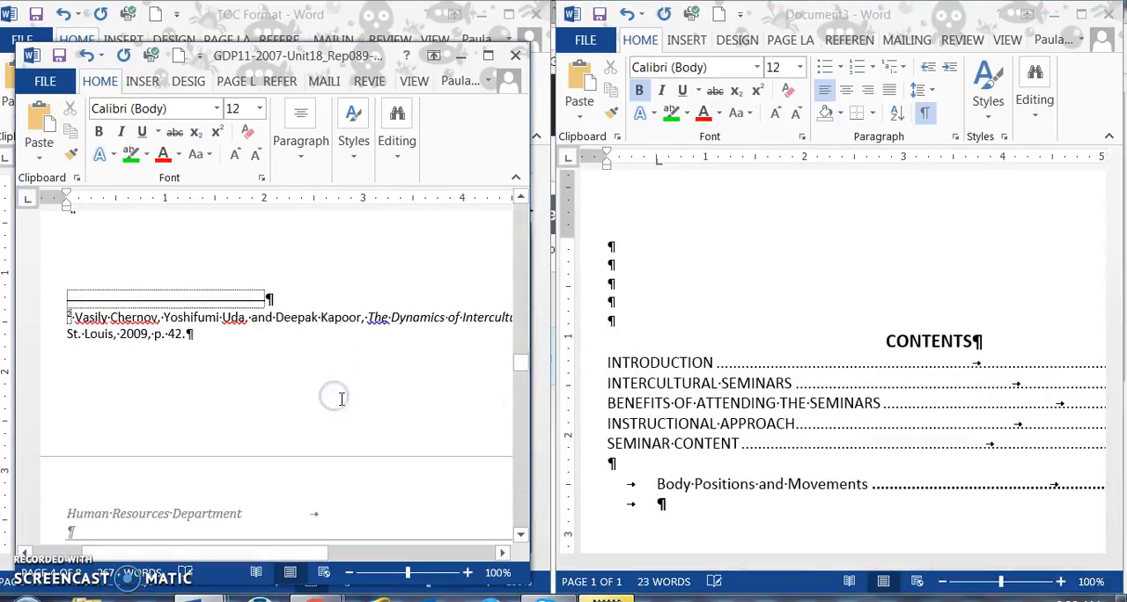
pyautogui.scroll(-2, 343, 398)
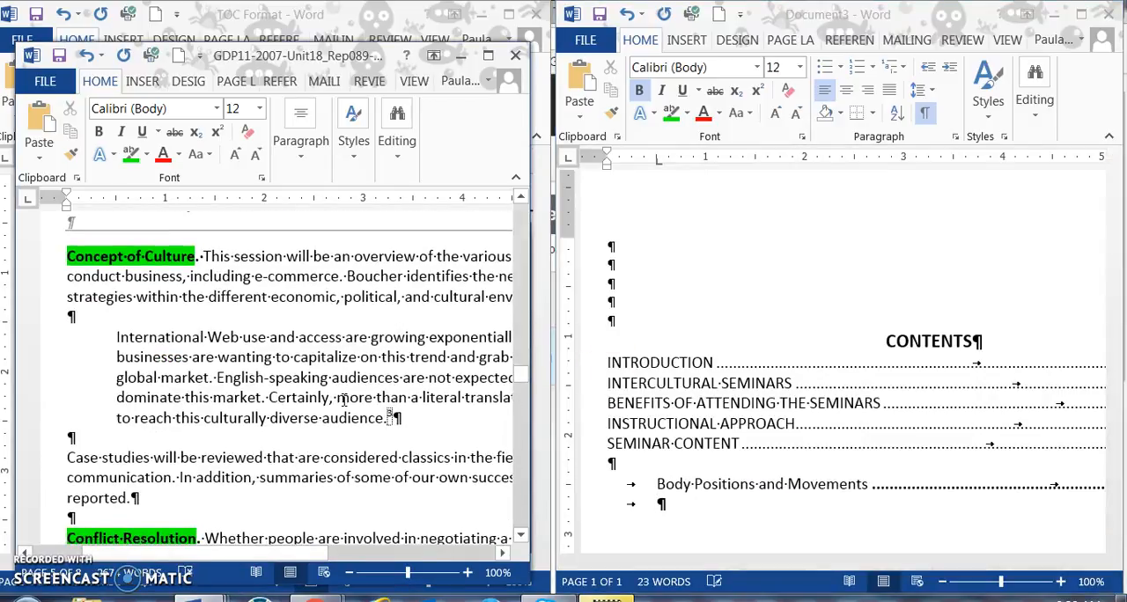
pyautogui.scroll(7, 343, 398)
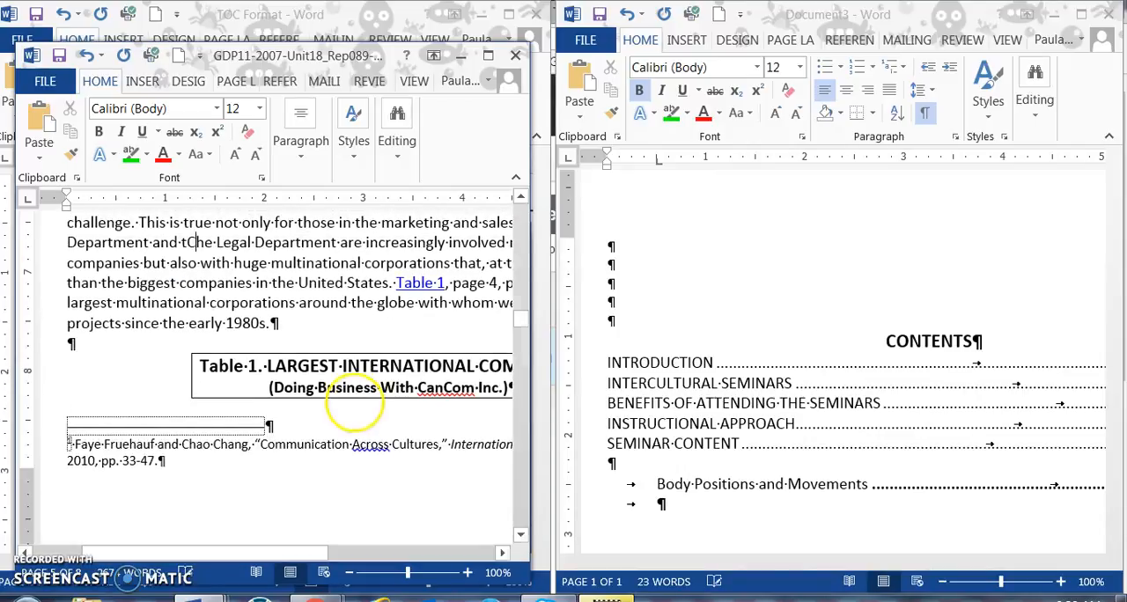
pyautogui.click(657, 495)
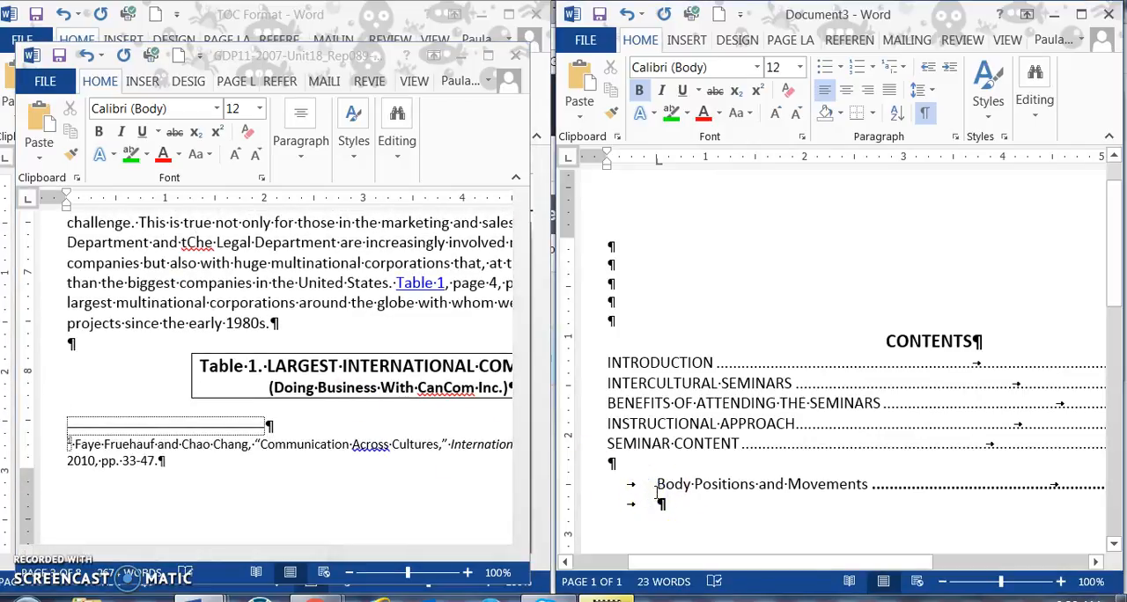
pyautogui.write('Conc')
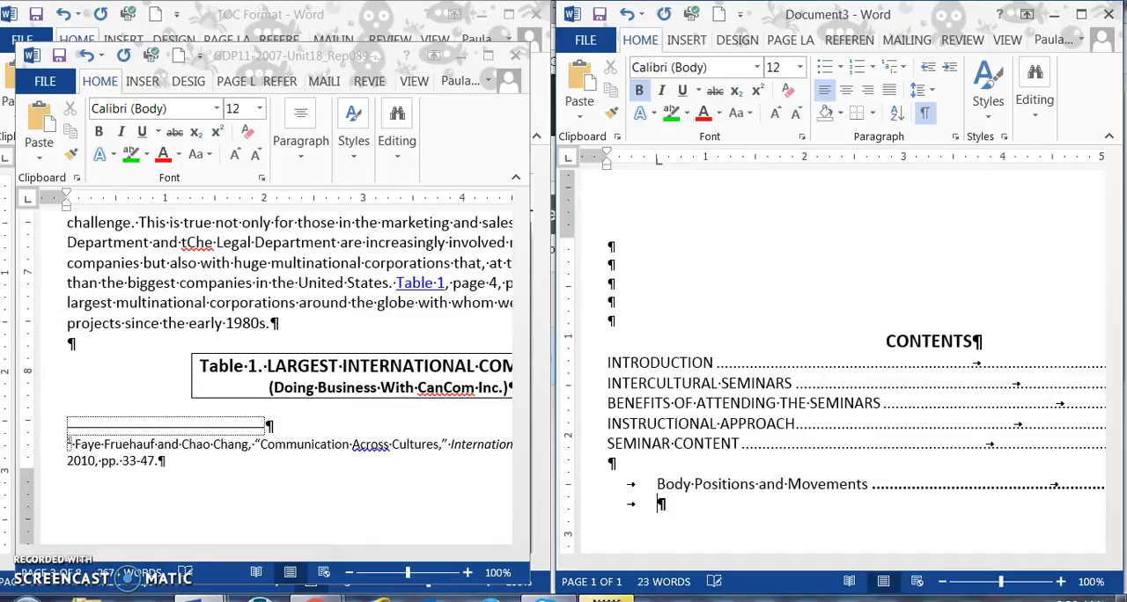
pyautogui.click(638, 90)
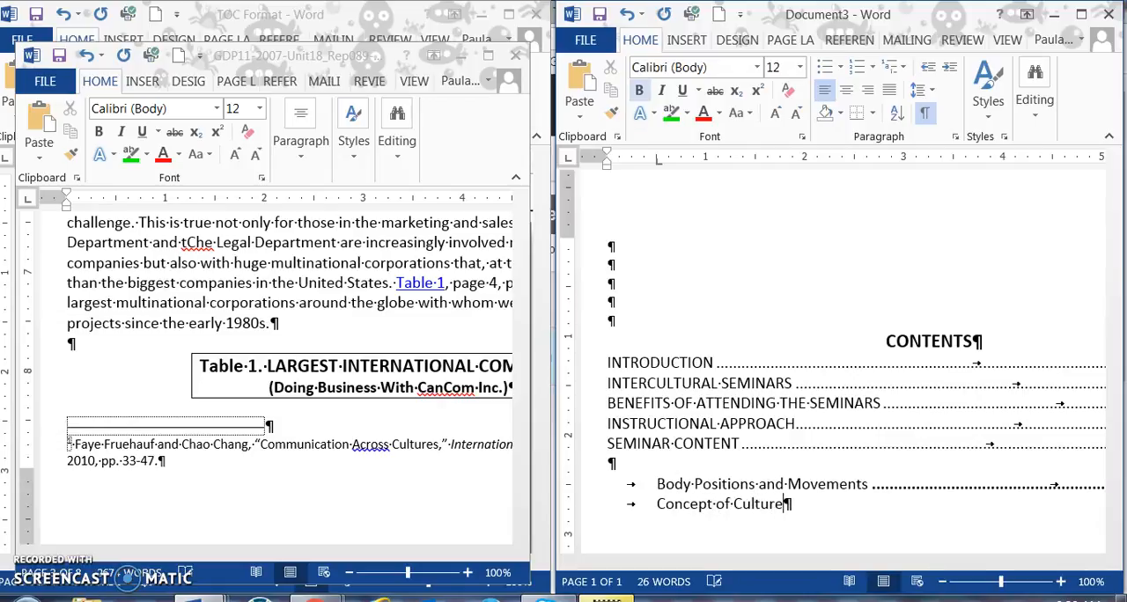
# Step: Locate the Concept of Culture heading in the report to check its page number
pyautogui.click(326, 101)
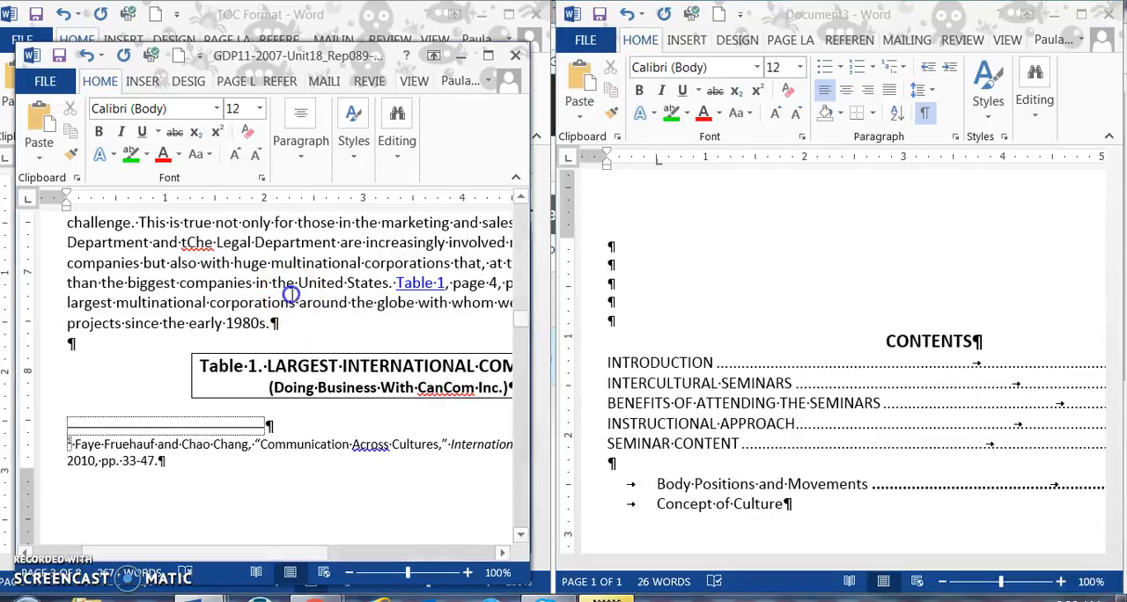
pyautogui.scroll(8, 295, 290)
pyautogui.scroll(-20, 292, 295)
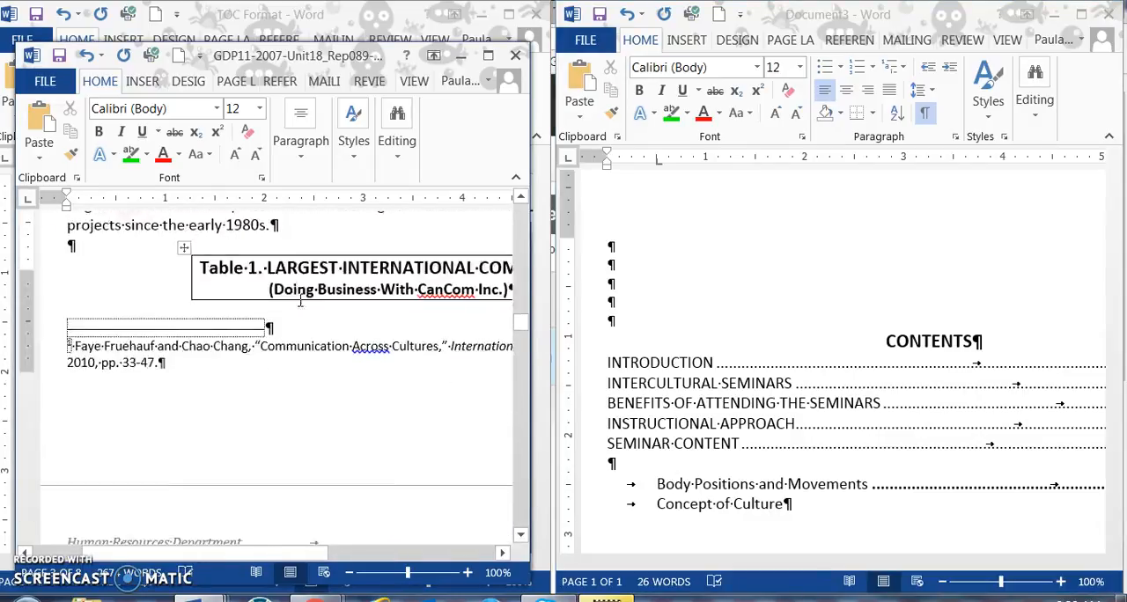
pyautogui.scroll(2, 309, 305)
pyautogui.scroll(-8, 309, 305)
pyautogui.click(313, 343)
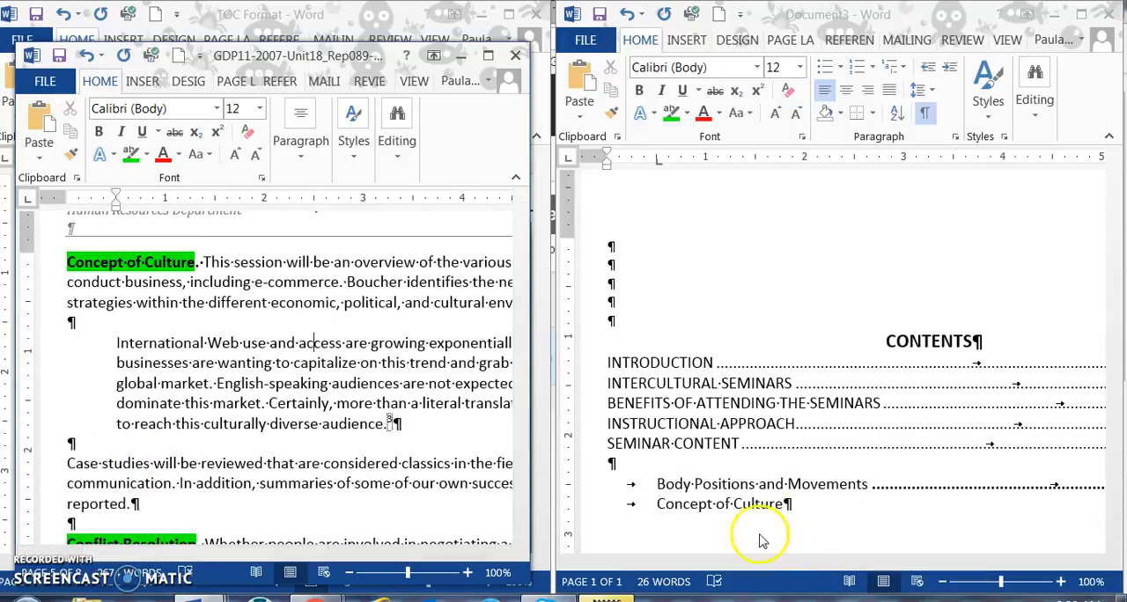
# Step: Set the right dot-leader tab at 6.5" on the Concept of Culture line, enter page number 5 there, and start a new line
pyautogui.click(790, 506)
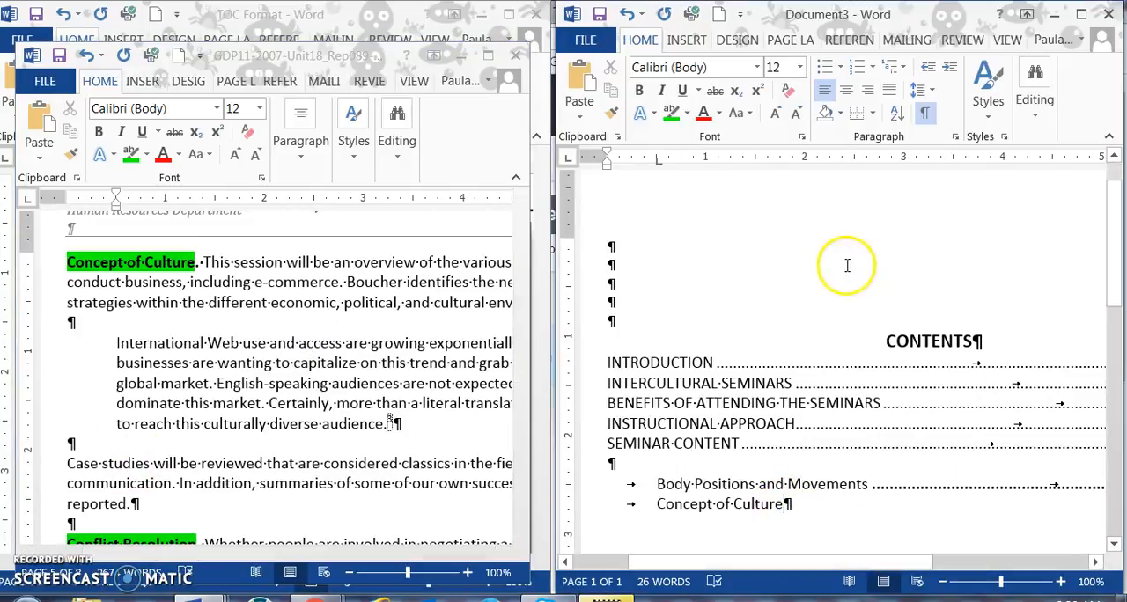
pyautogui.click(955, 136)
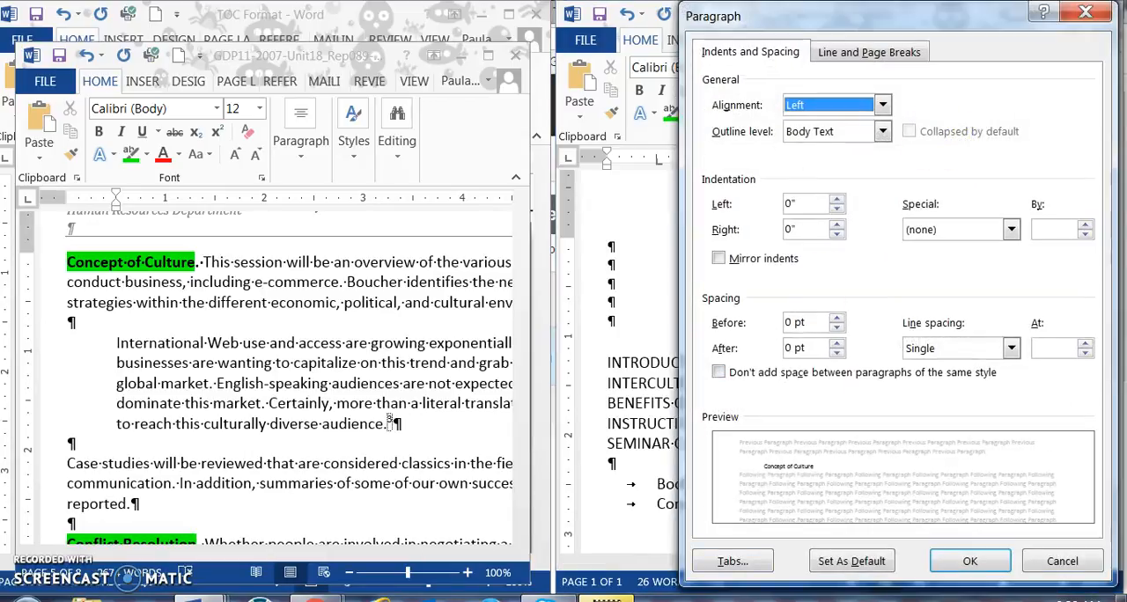
pyautogui.click(731, 560)
pyautogui.click(652, 235)
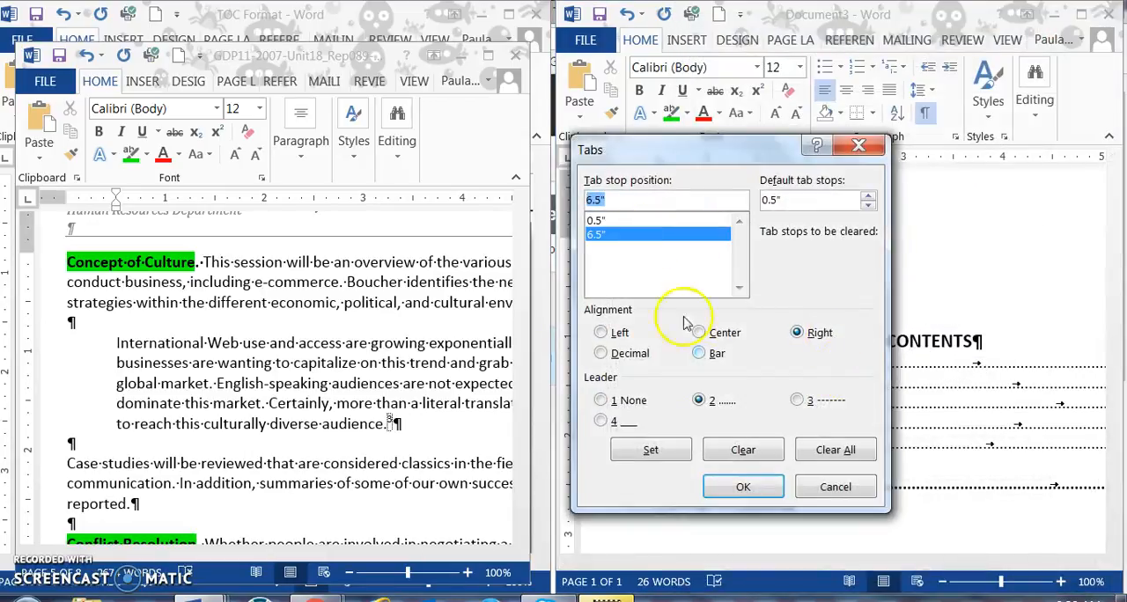
pyautogui.click(650, 449)
pyautogui.click(743, 487)
pyautogui.press('Tab')
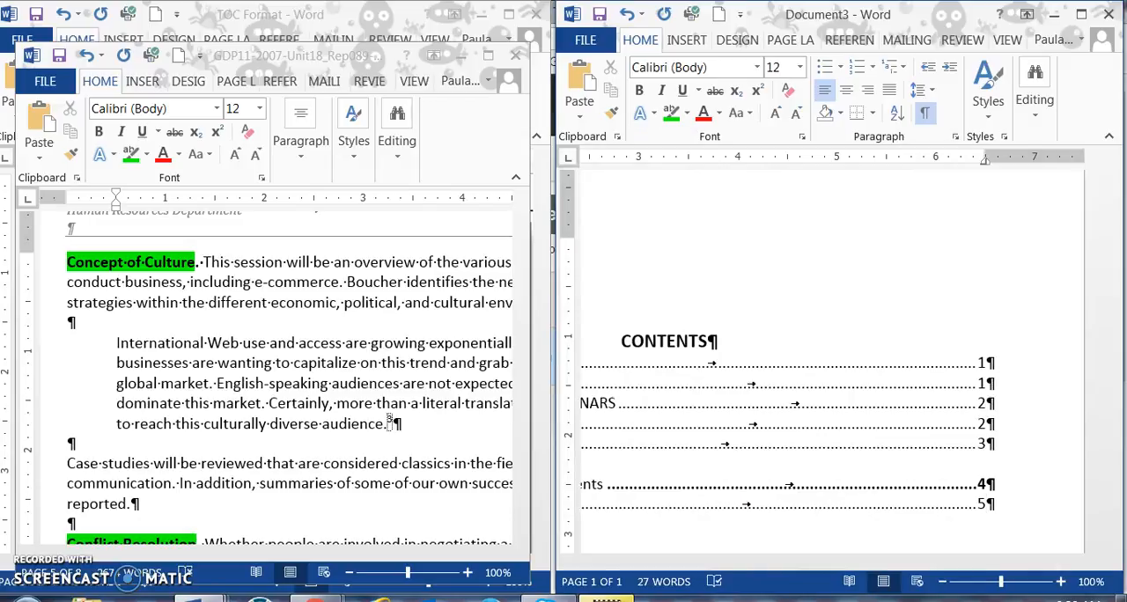
pyautogui.write('5')
pyautogui.press('Return')
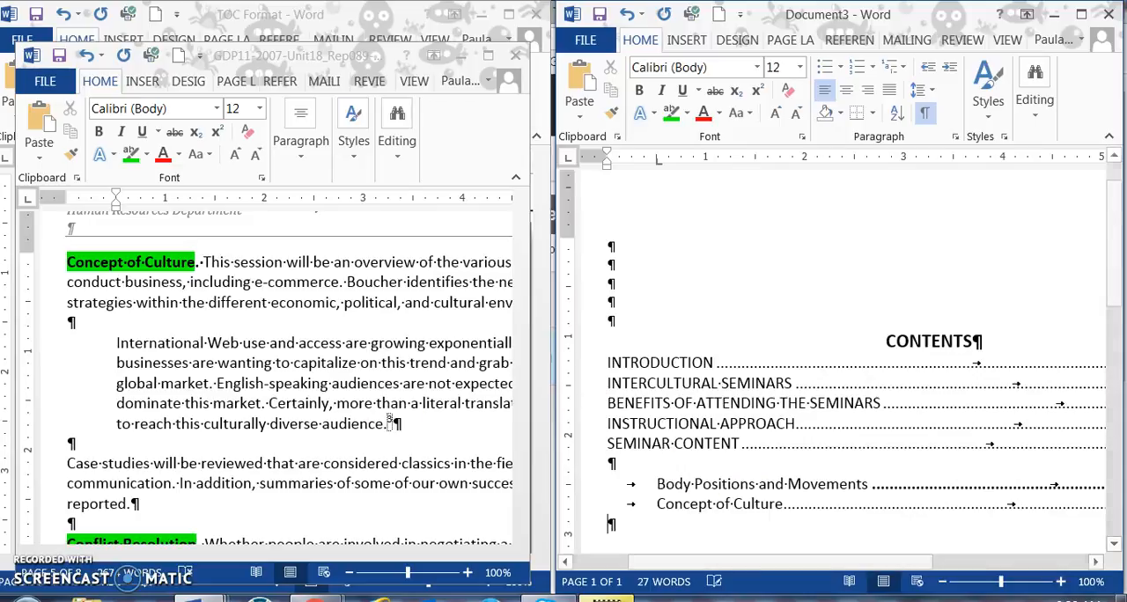
# Step: Look through the rest of the report for the remaining minor and major headings
pyautogui.click(407, 435)
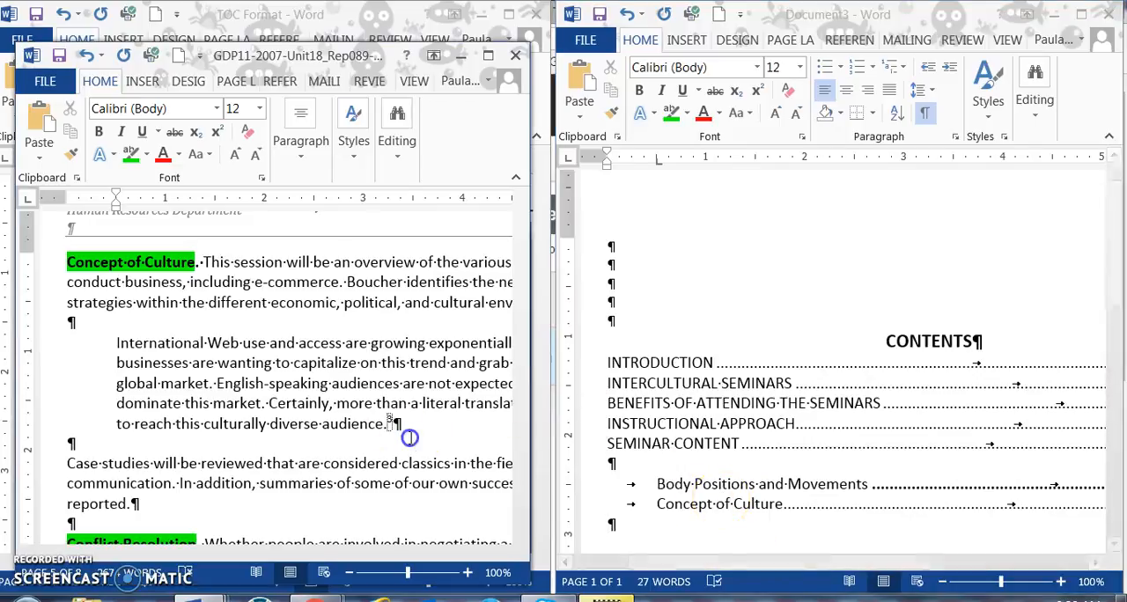
pyautogui.scroll(-10, 409, 437)
pyautogui.scroll(-10, 412, 439)
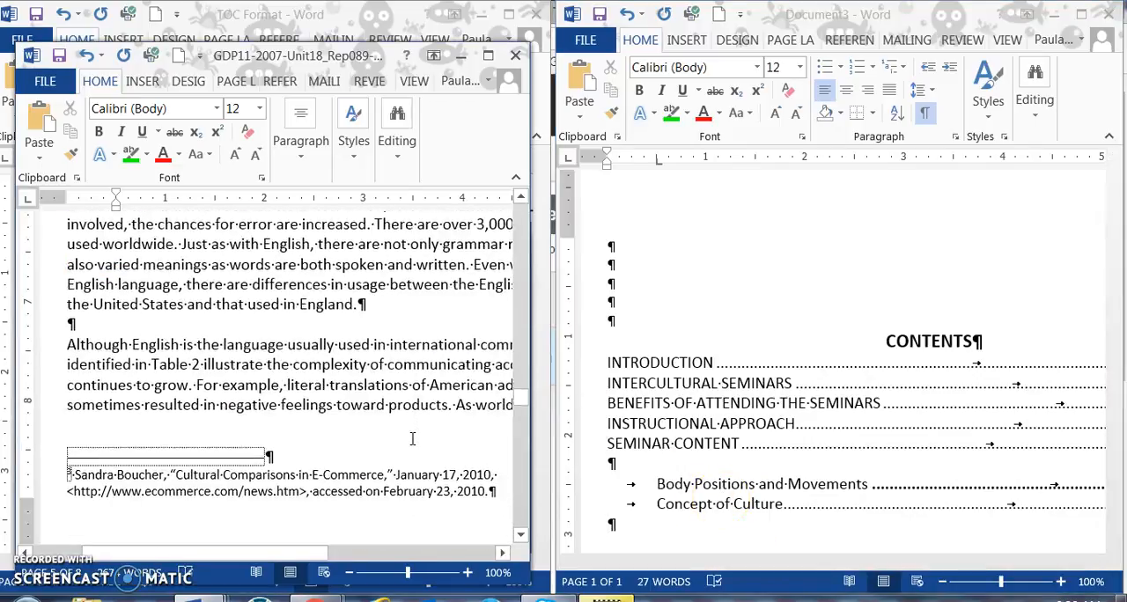
pyautogui.scroll(-15, 411, 440)
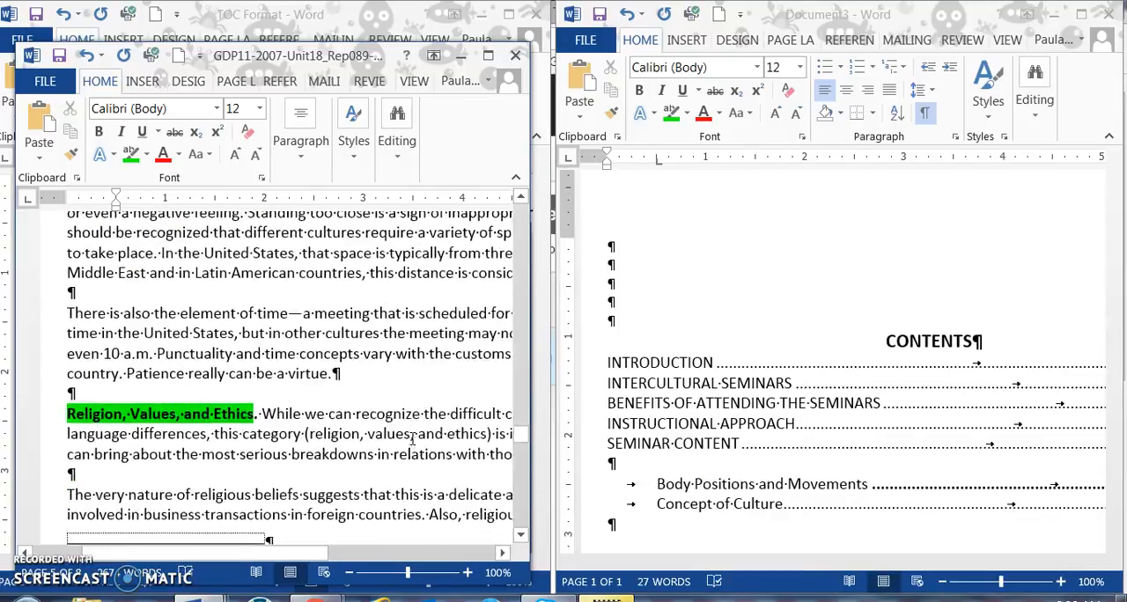
pyautogui.scroll(-15, 409, 440)
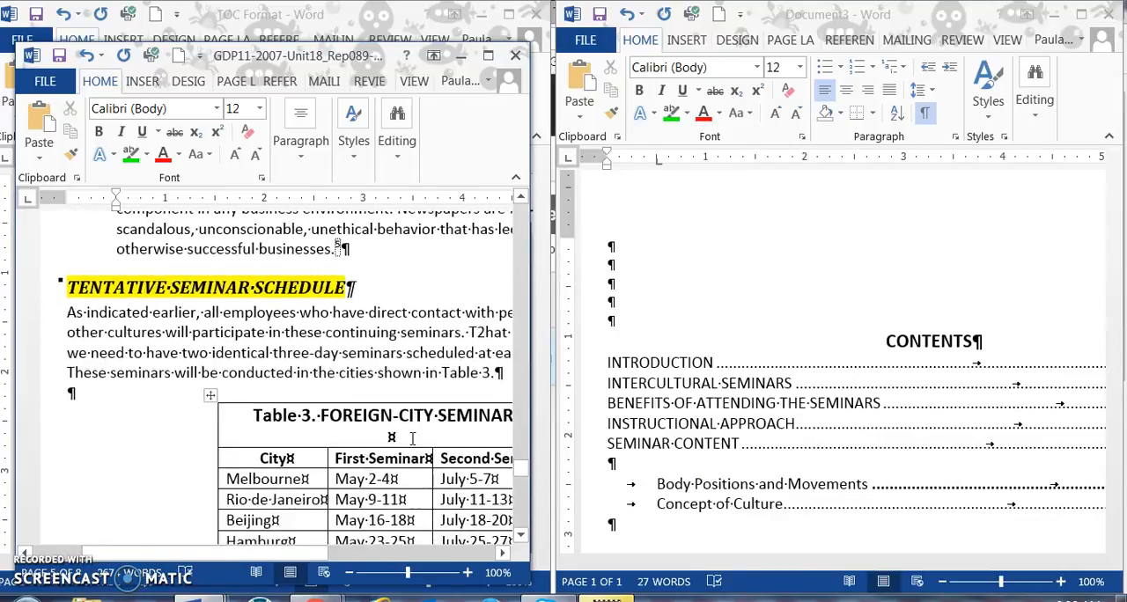
pyautogui.scroll(-5, 412, 438)
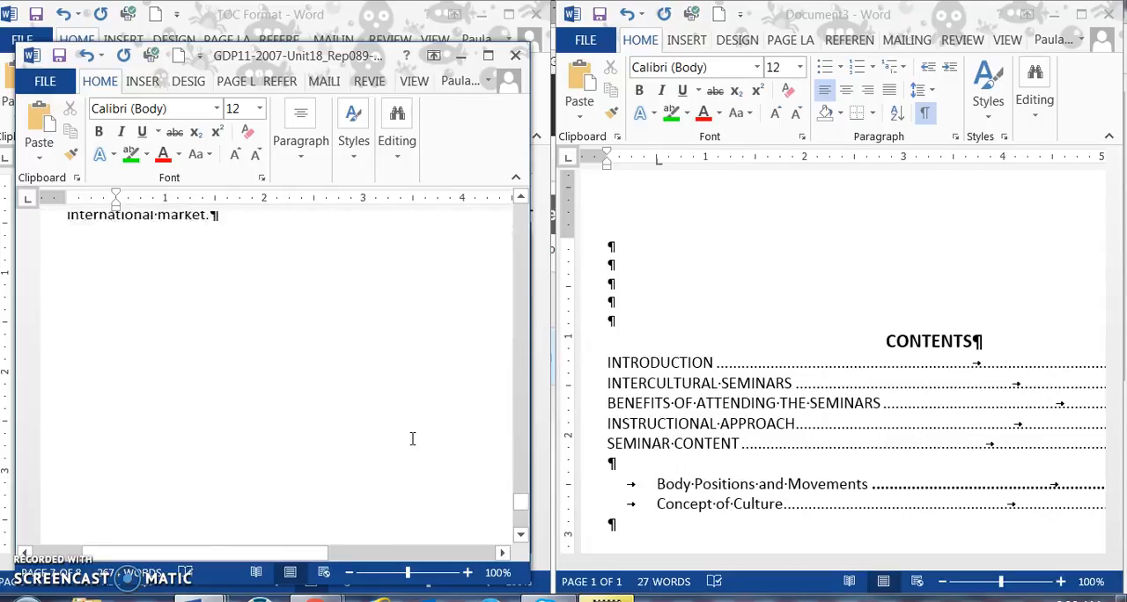
# Step: Check the report's closing page for any remaining headings and return to the contents document
pyautogui.scroll(5, 412, 439)
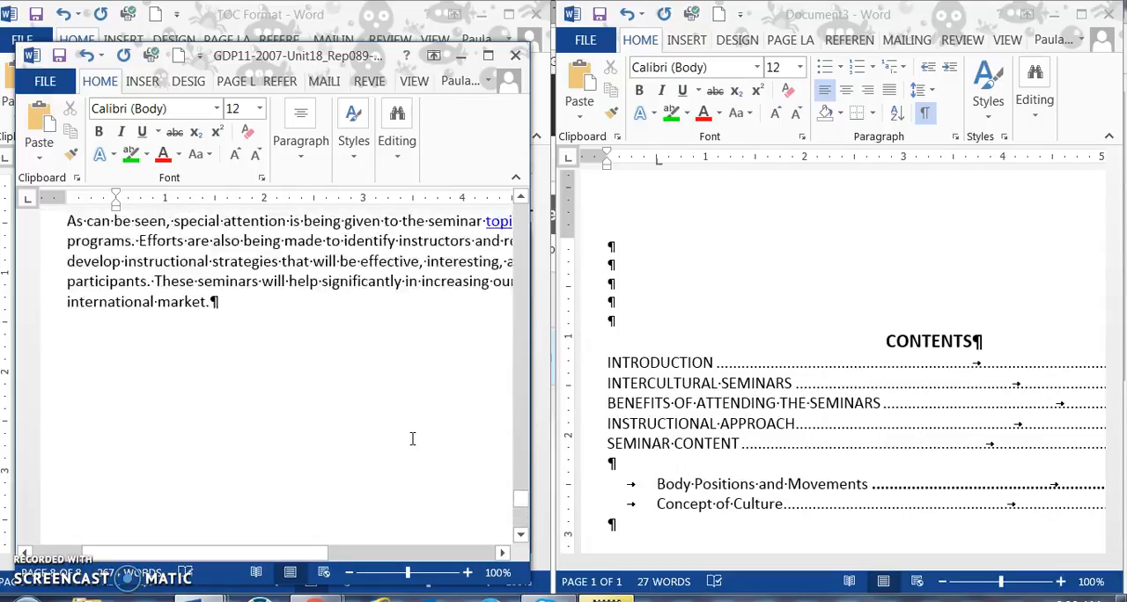
pyautogui.click(364, 509)
pyautogui.click(200, 600)
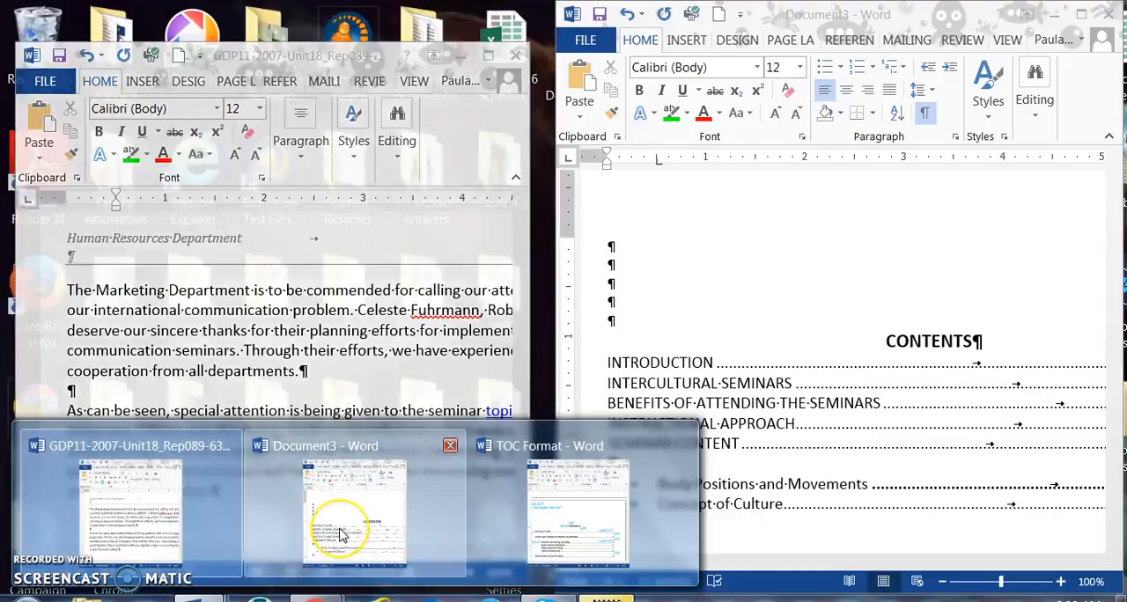
pyautogui.click(342, 529)
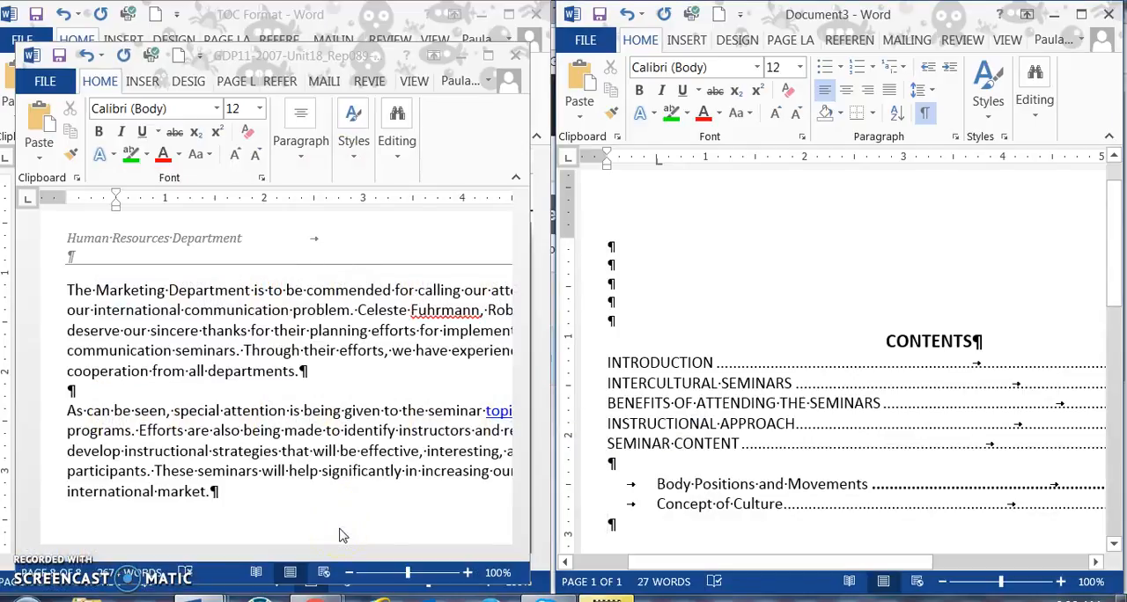
pyautogui.click(199, 599)
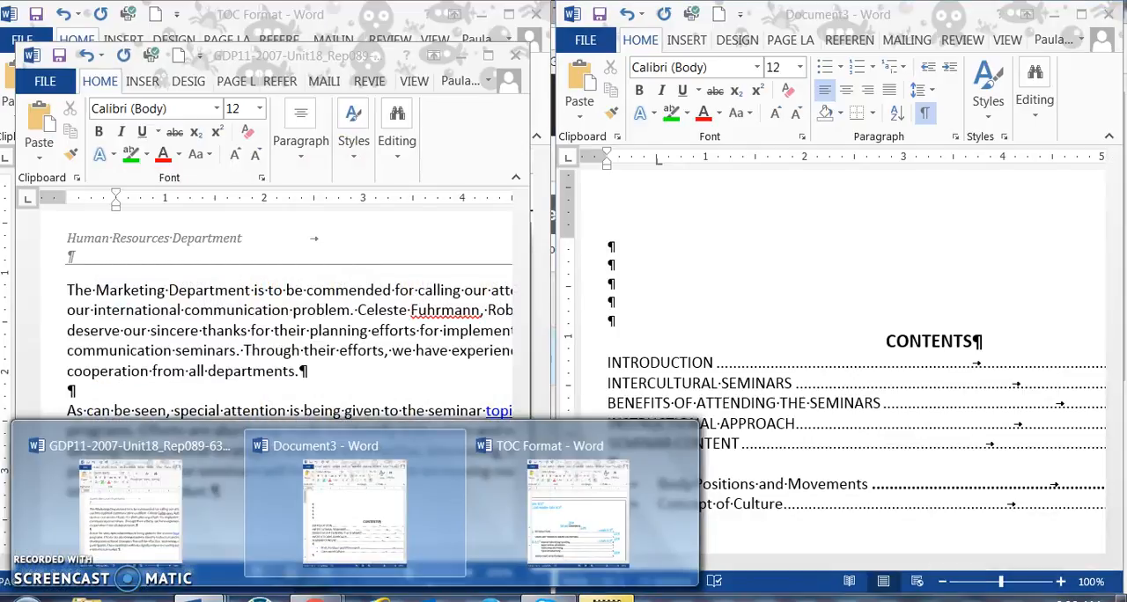
# Step: Switch to File Explorer and open the Fall2016 folder from the Desktop
pyautogui.click(86, 599)
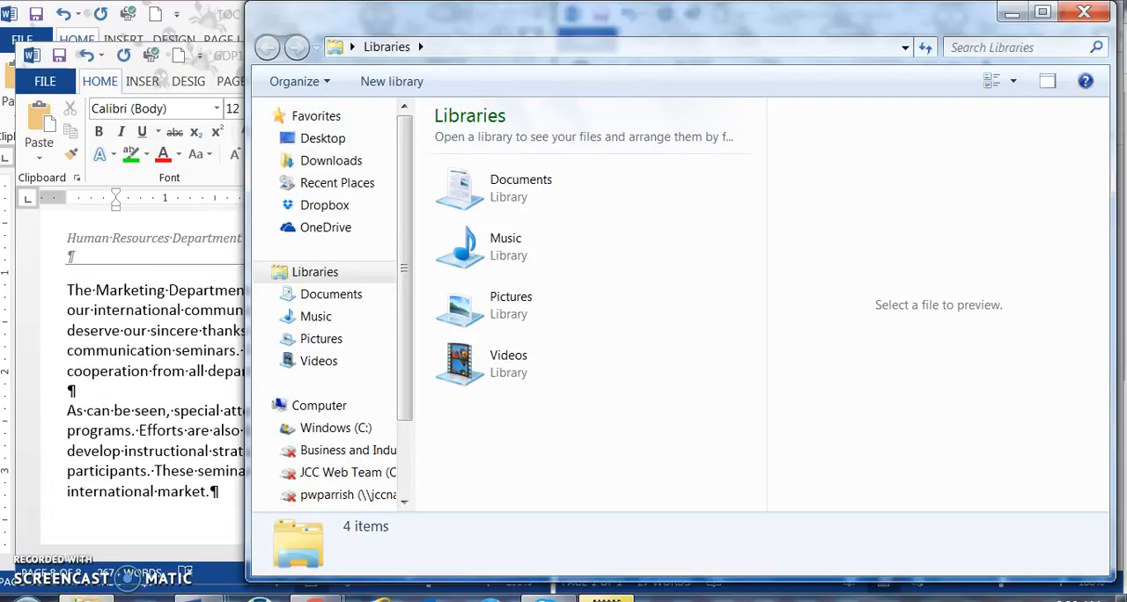
pyautogui.click(335, 143)
pyautogui.moveTo(760, 126); pyautogui.dragTo(737, 292)
pyautogui.click(564, 257)
pyautogui.doubleClick(564, 257)
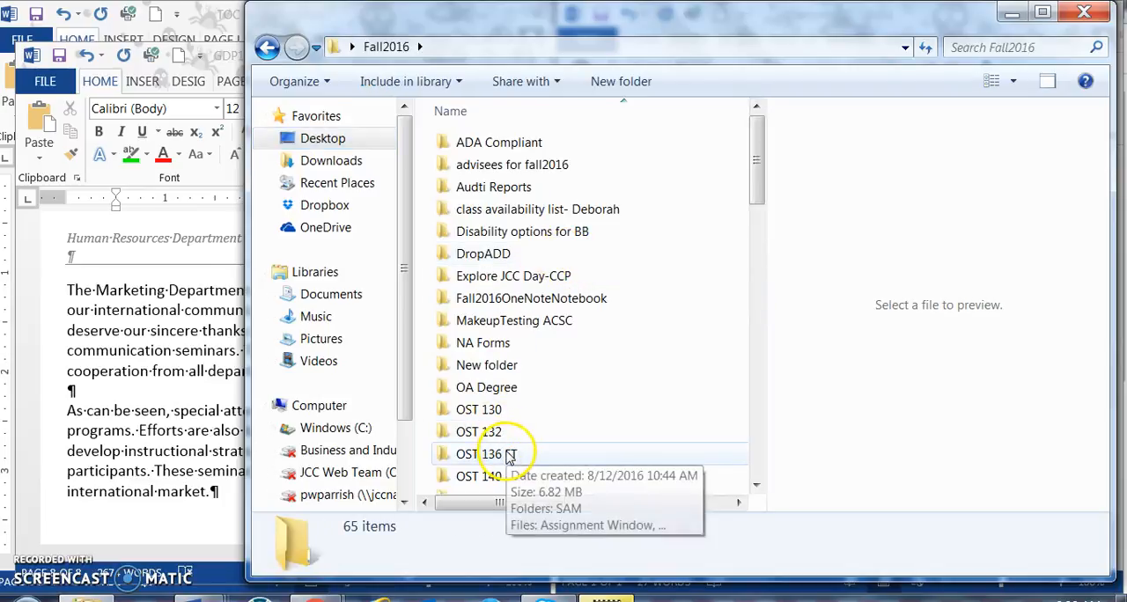
# Step: Open the Word Processing exercise solutions folder inside OST 130 and OST 131 COURSE FILES
pyautogui.doubleClick(476, 409)
pyautogui.doubleClick(517, 240)
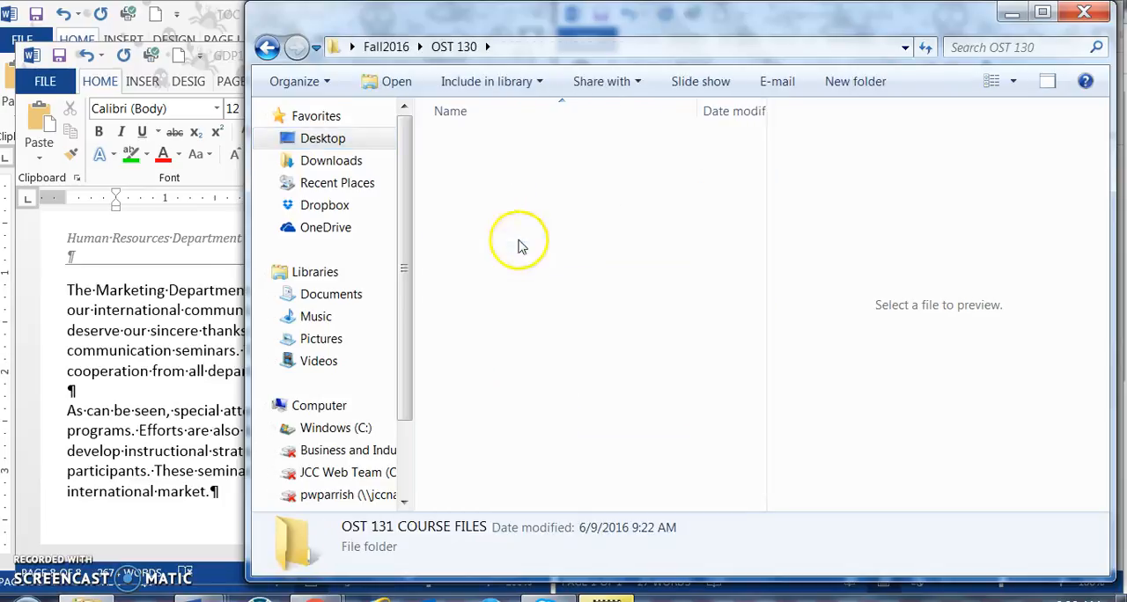
pyautogui.scroll(-5, 537, 445)
pyautogui.doubleClick(529, 394)
pyautogui.scroll(-15, 529, 396)
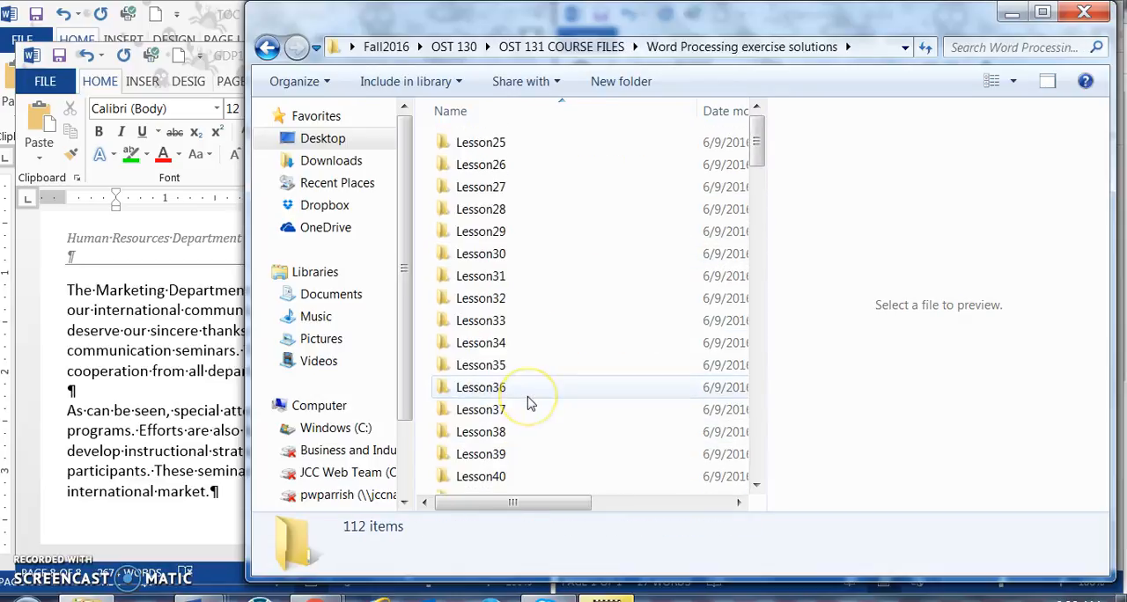
# Step: Open the solution document GDP11-2007-Unit18_Rep090-65-S from the Lesson90 folder and maximize its window
pyautogui.scroll(-7, 528, 404)
pyautogui.click(523, 476)
pyautogui.doubleClick(521, 473)
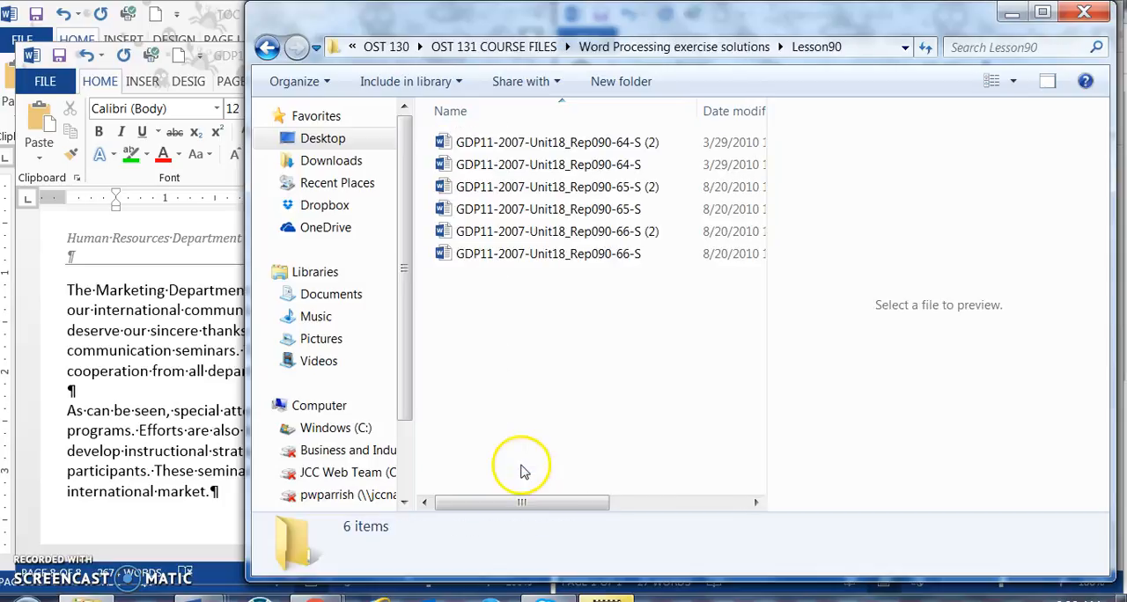
pyautogui.click(541, 214)
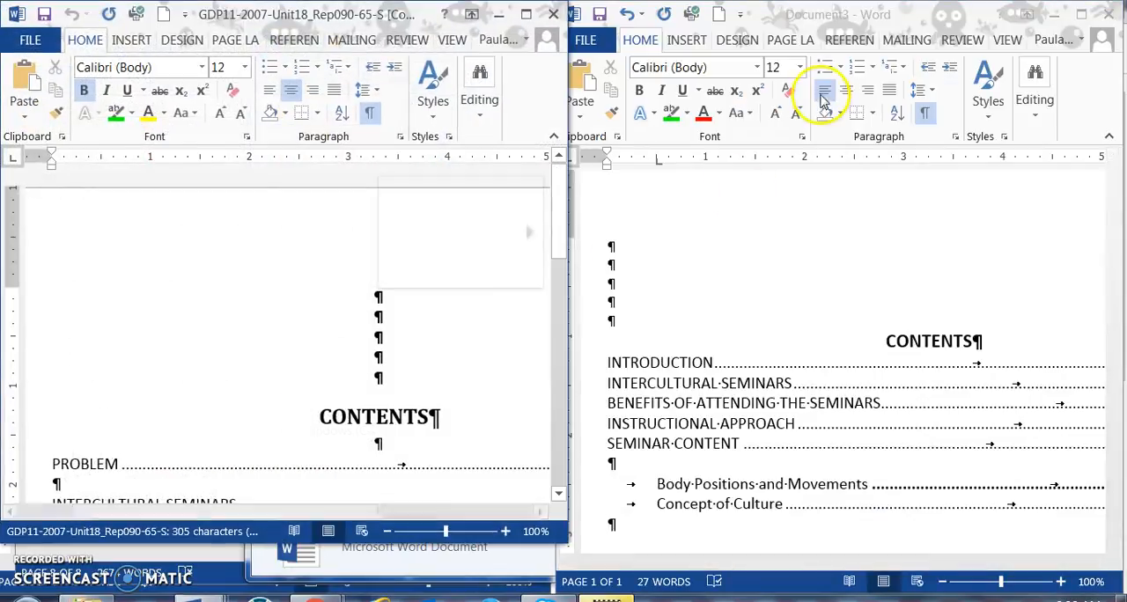
pyautogui.click(526, 16)
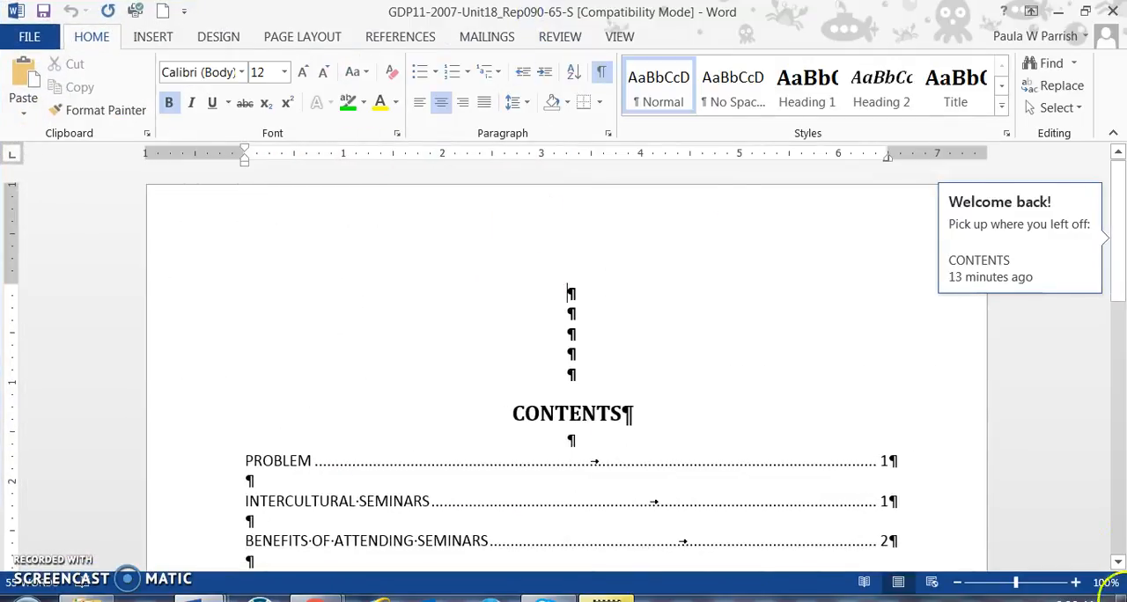
# Step: Look over the solution's contents page from the title down to the Bibliography entry
pyautogui.click(643, 304)
pyautogui.scroll(-4, 648, 305)
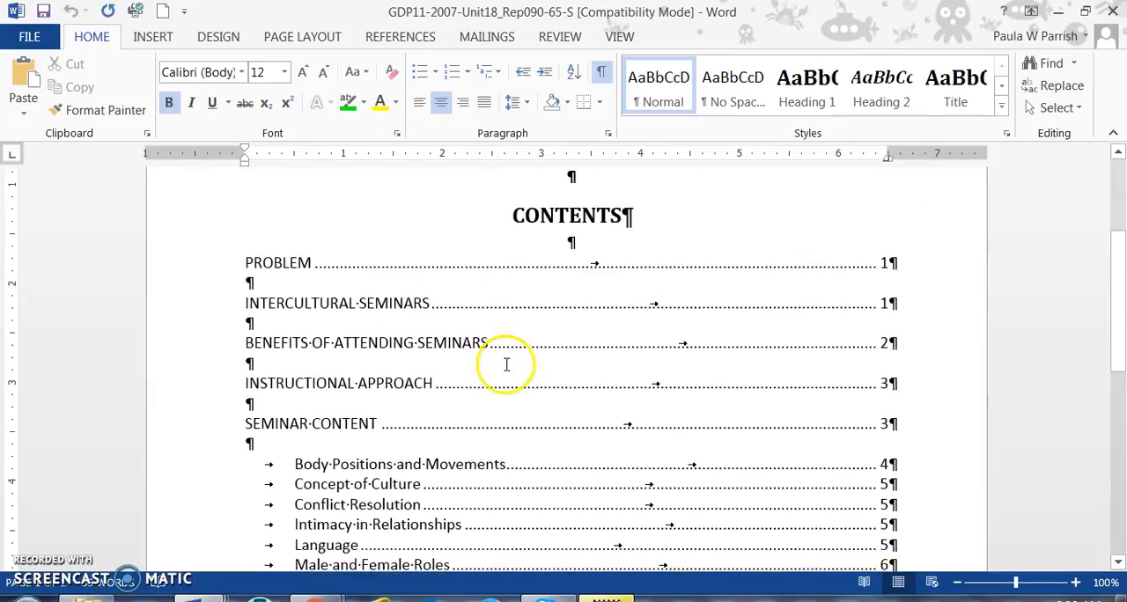
pyautogui.scroll(-2, 505, 365)
pyautogui.scroll(-2, 505, 360)
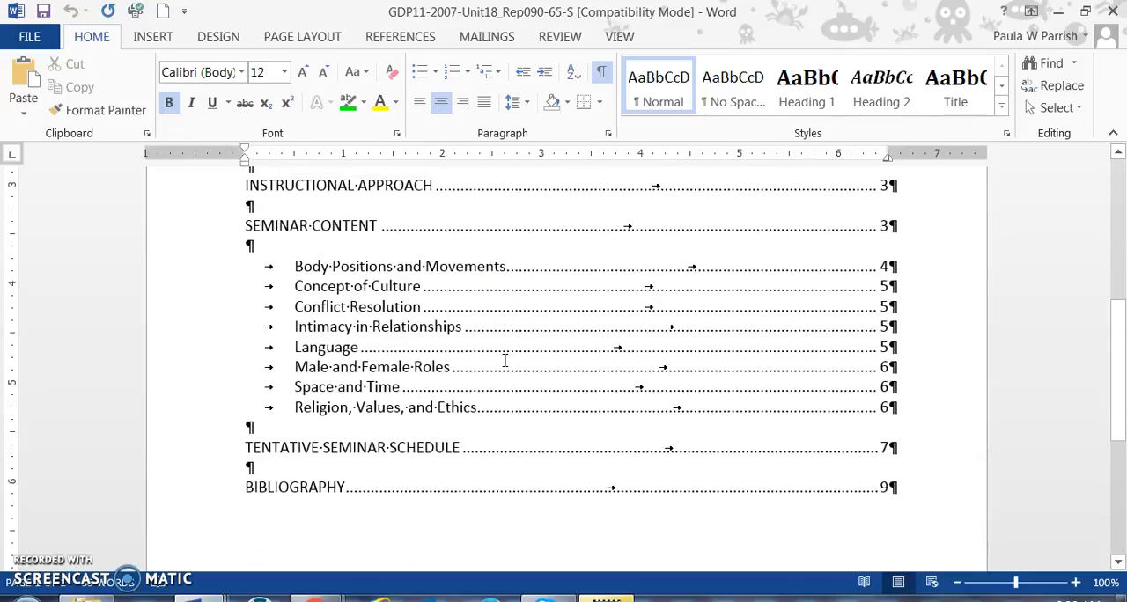
pyautogui.click(227, 491)
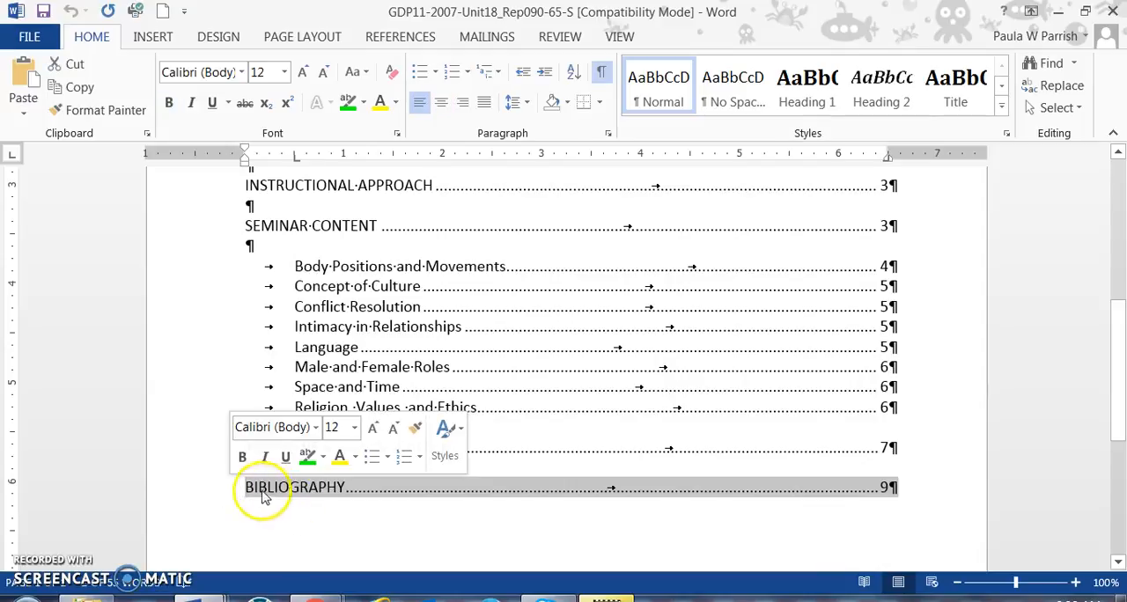
pyautogui.click(377, 516)
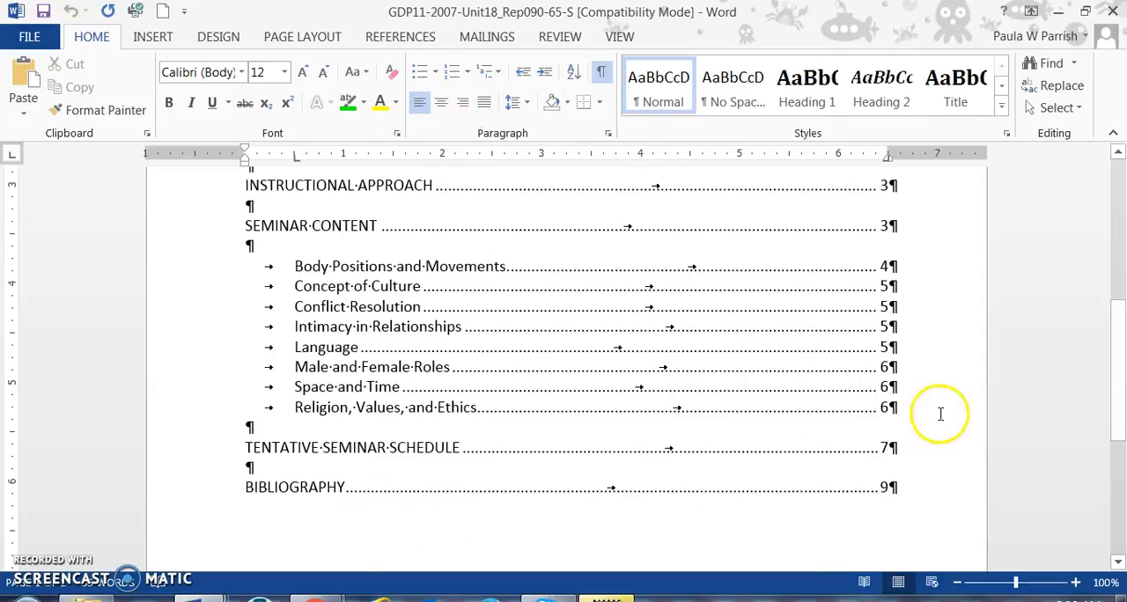
# Step: Review the solution's major headings, indented minor headings, blank-line spacing and page numbers from top to bottom
pyautogui.scroll(6, 624, 473)
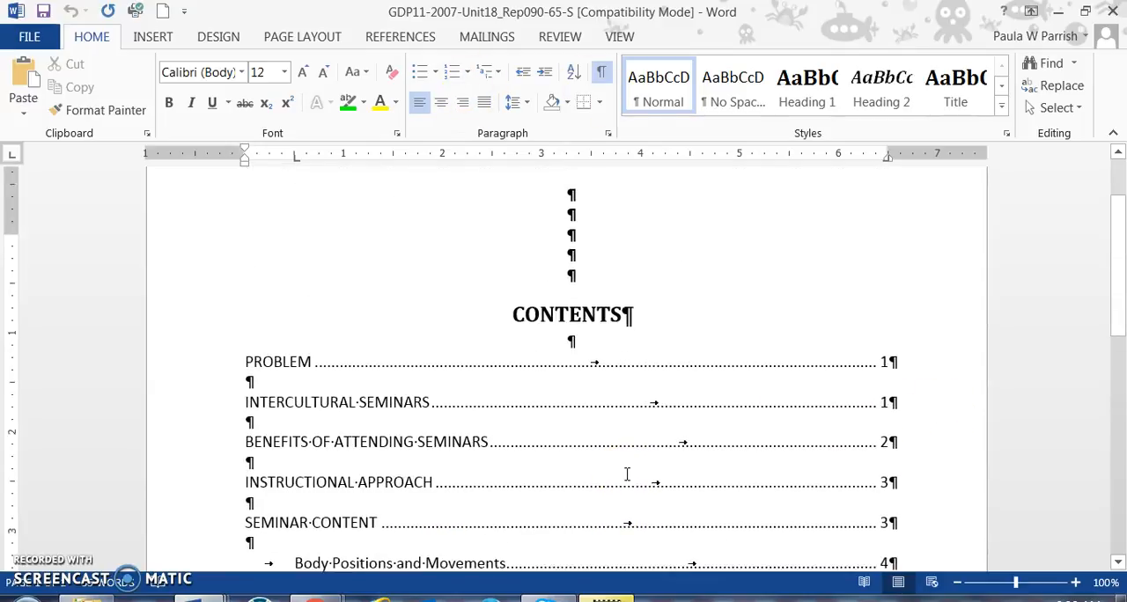
pyautogui.scroll(-10, 627, 475)
pyautogui.scroll(8, 626, 473)
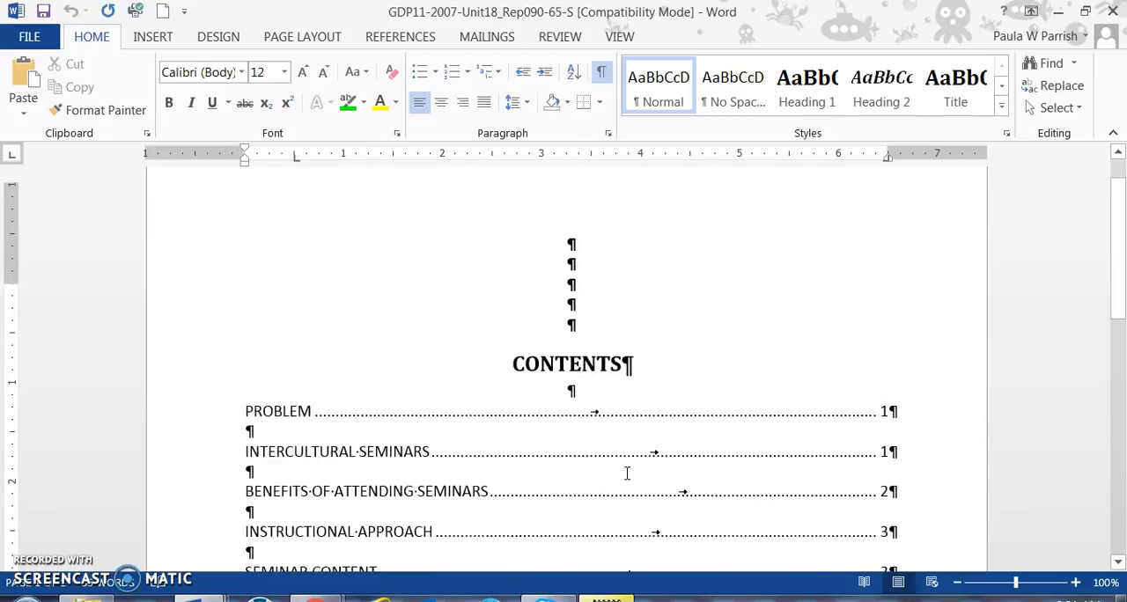
pyautogui.scroll(1, 627, 474)
pyautogui.scroll(-2, 627, 475)
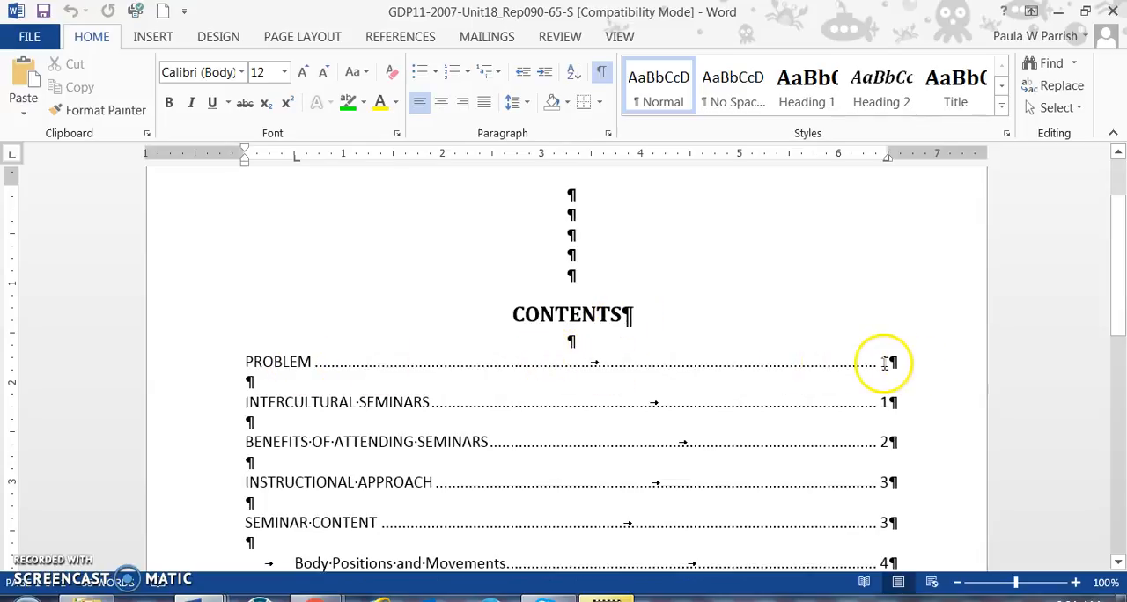
pyautogui.scroll(-3, 448, 434)
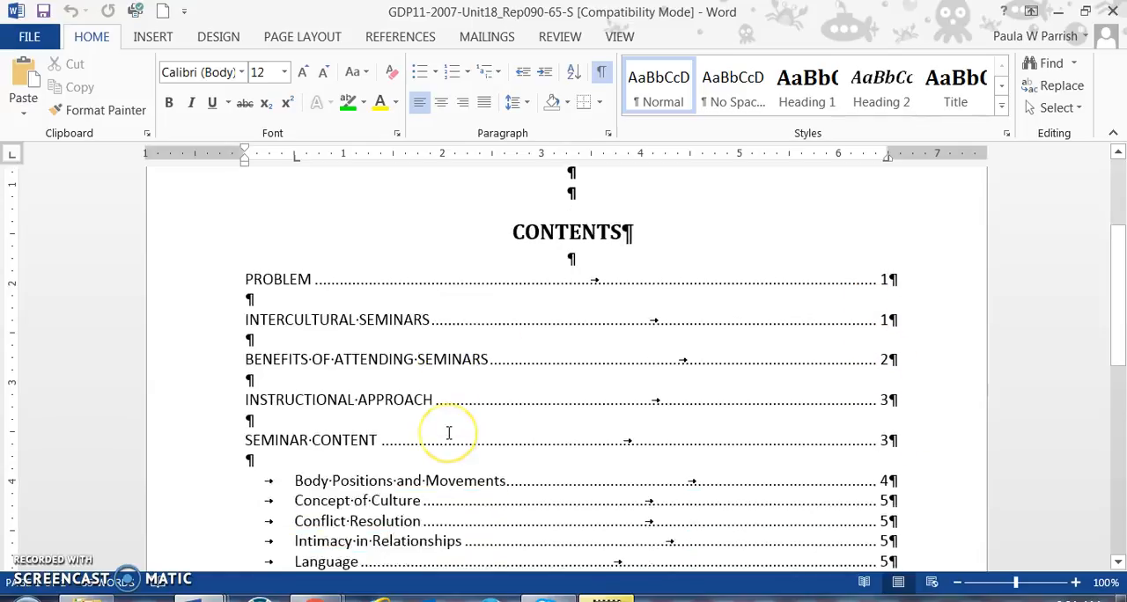
pyautogui.scroll(-1, 448, 433)
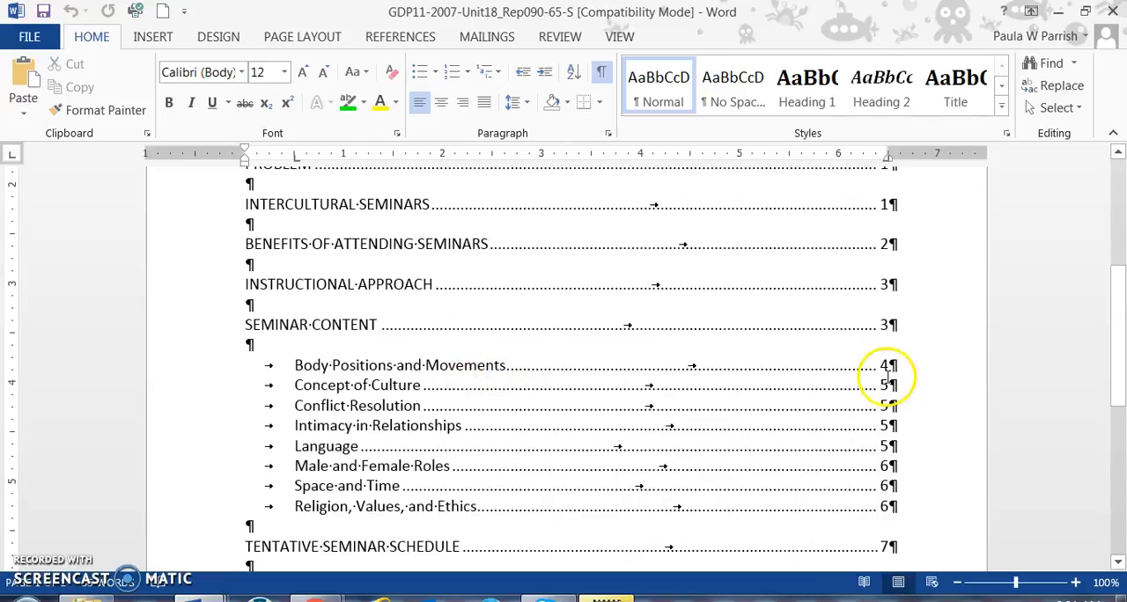
pyautogui.scroll(-2, 890, 482)
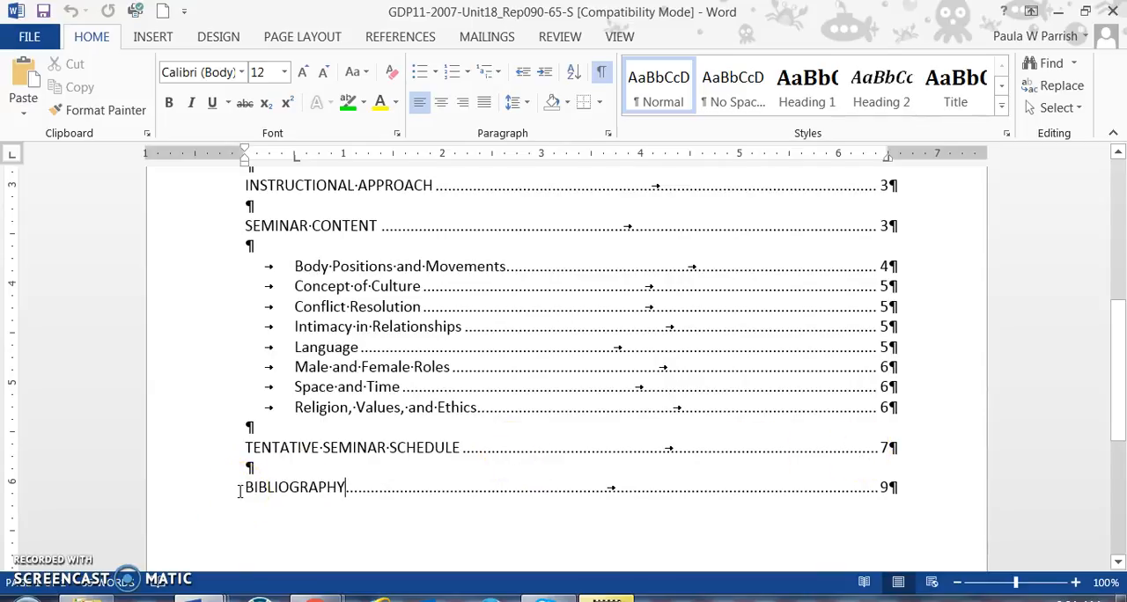
pyautogui.scroll(8, 239, 489)
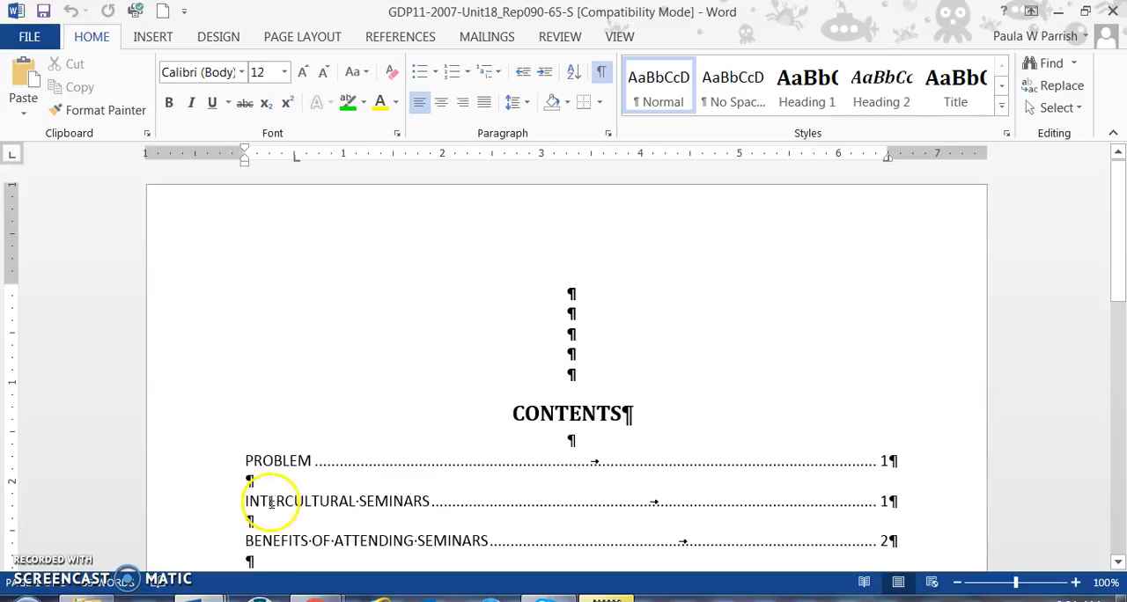
pyautogui.click(452, 358)
pyautogui.scroll(-9, 453, 358)
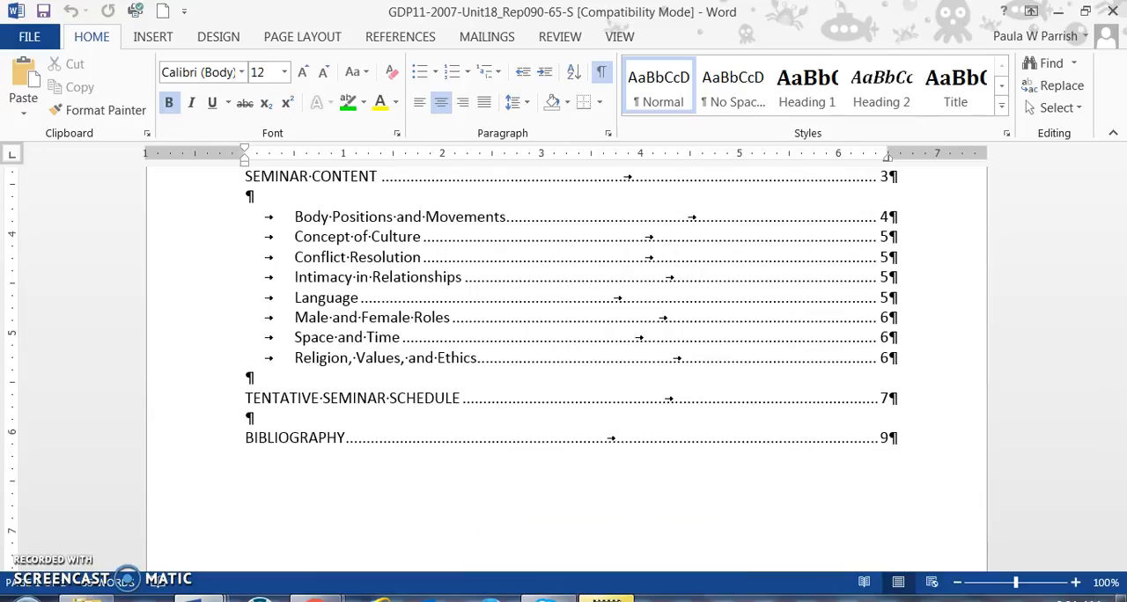
# Step: Bring the contents document Document3 and the TOC Format reference document back on screen side by side
pyautogui.click(144, 600)
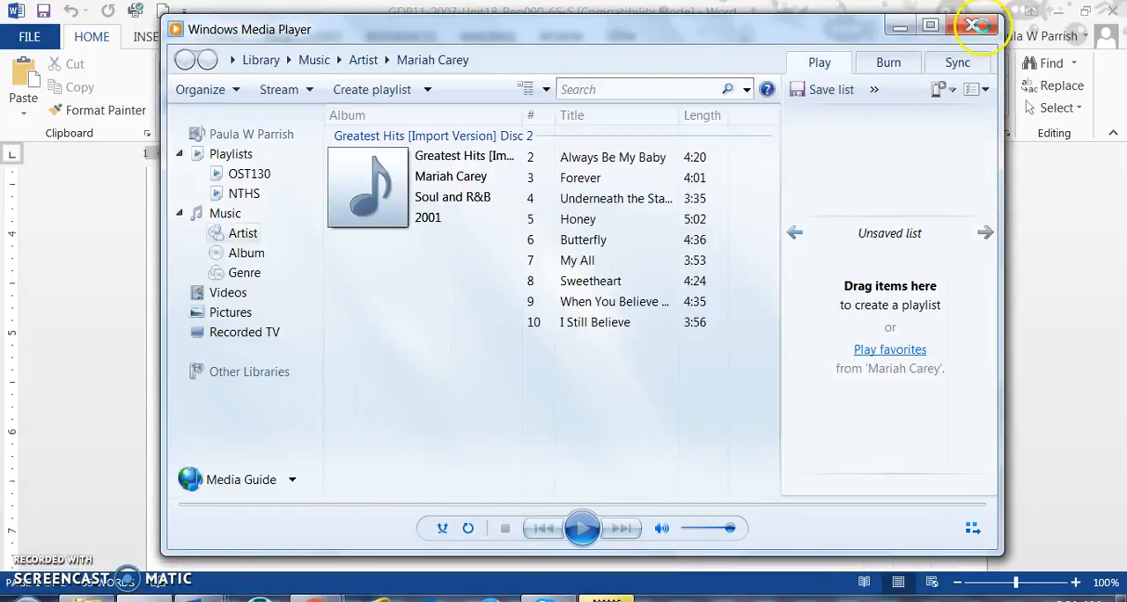
pyautogui.click(979, 26)
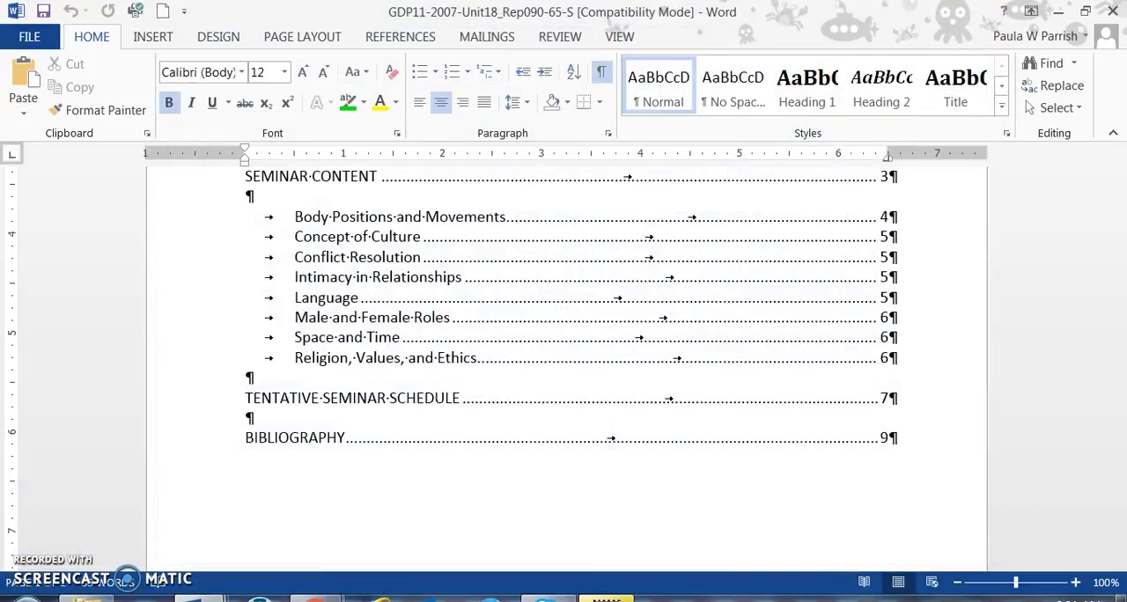
pyautogui.click(199, 600)
pyautogui.click(371, 527)
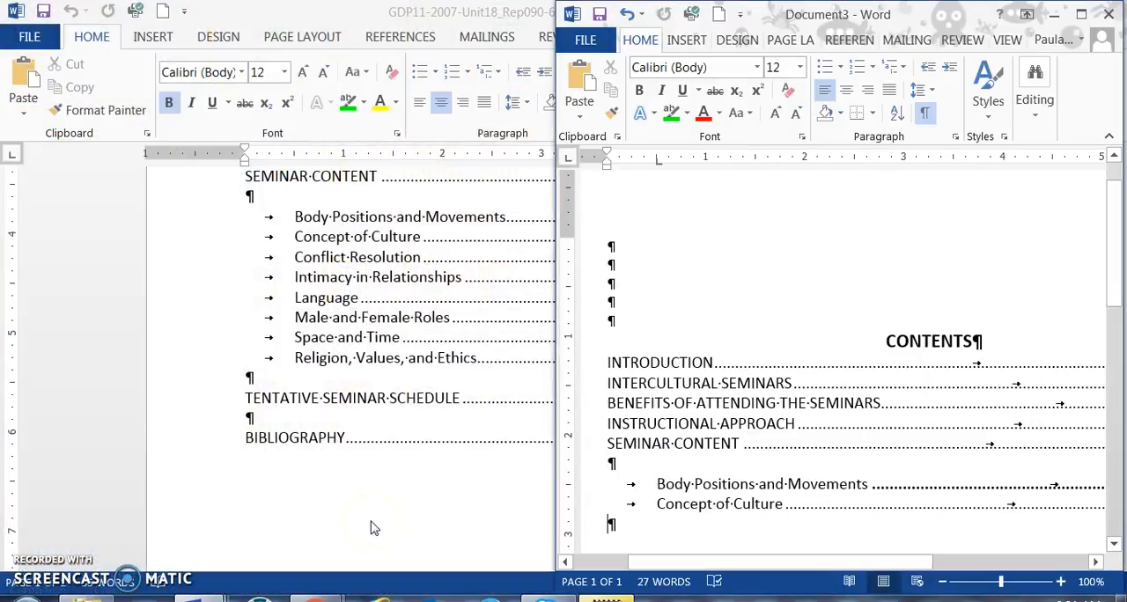
pyautogui.click(199, 600)
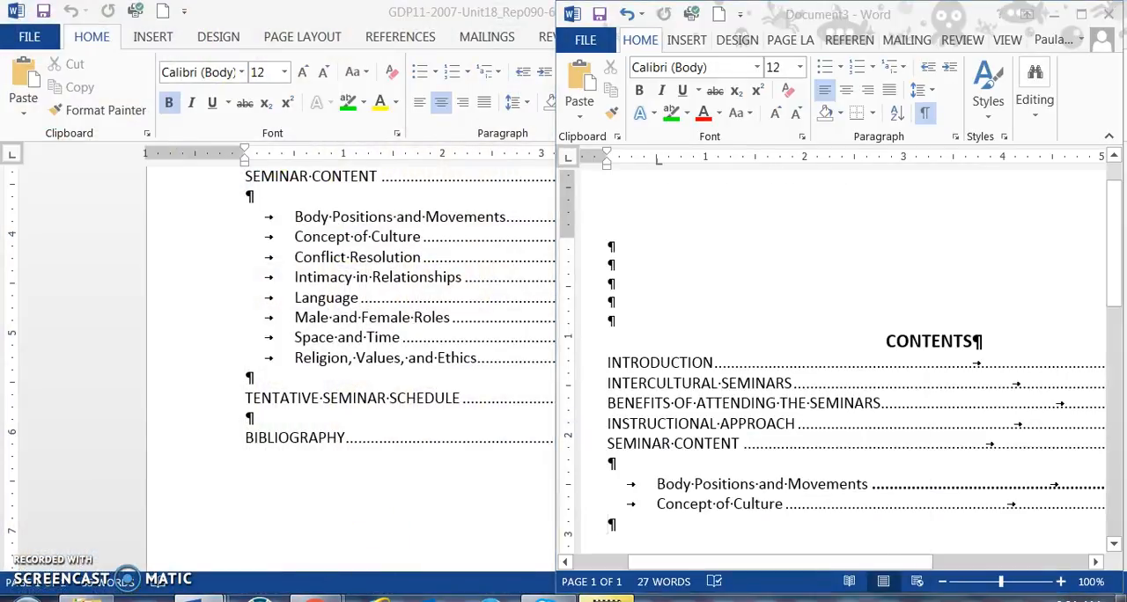
pyautogui.click(546, 535)
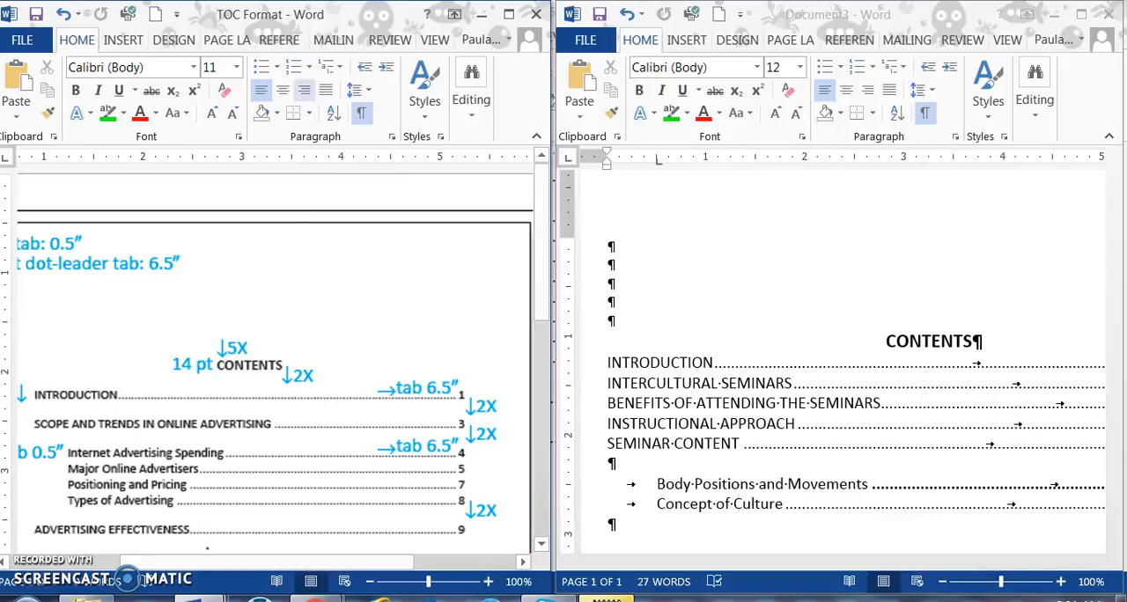
# Step: Examine the TOC Format sample for its entry order, line spacing, font size and tab notes
pyautogui.moveTo(287, 9); pyautogui.dragTo(307, 7)
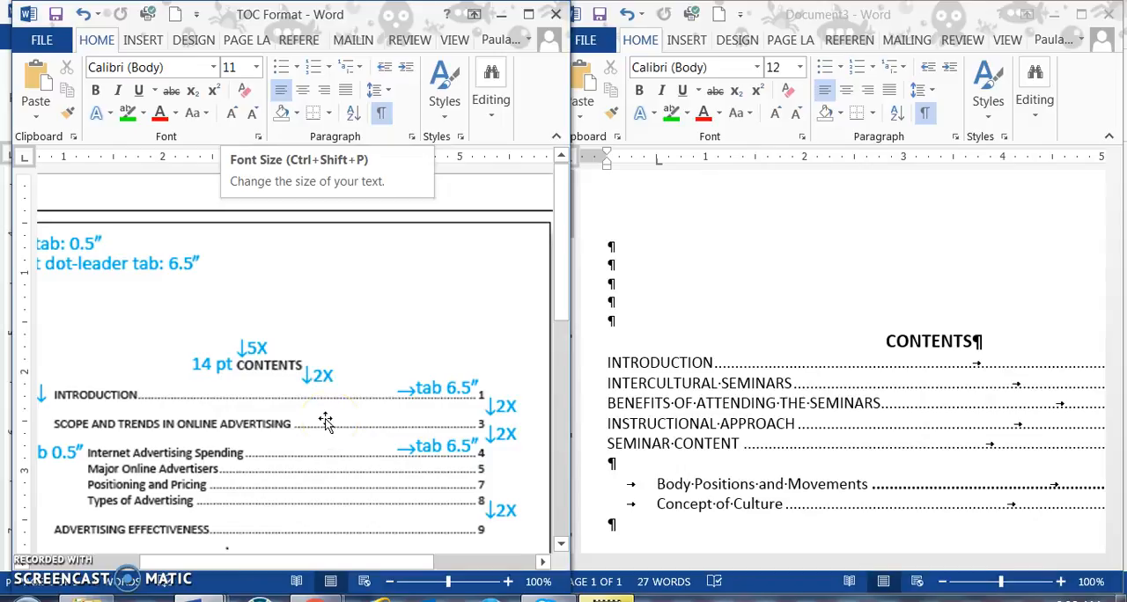
pyautogui.scroll(-6, 326, 423)
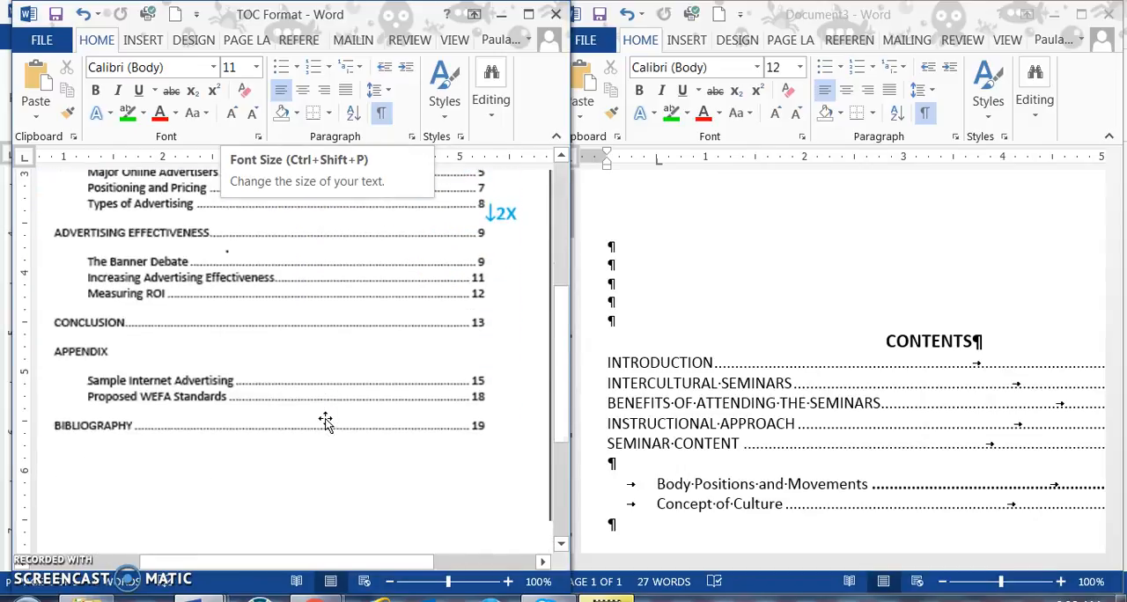
pyautogui.scroll(5, 326, 423)
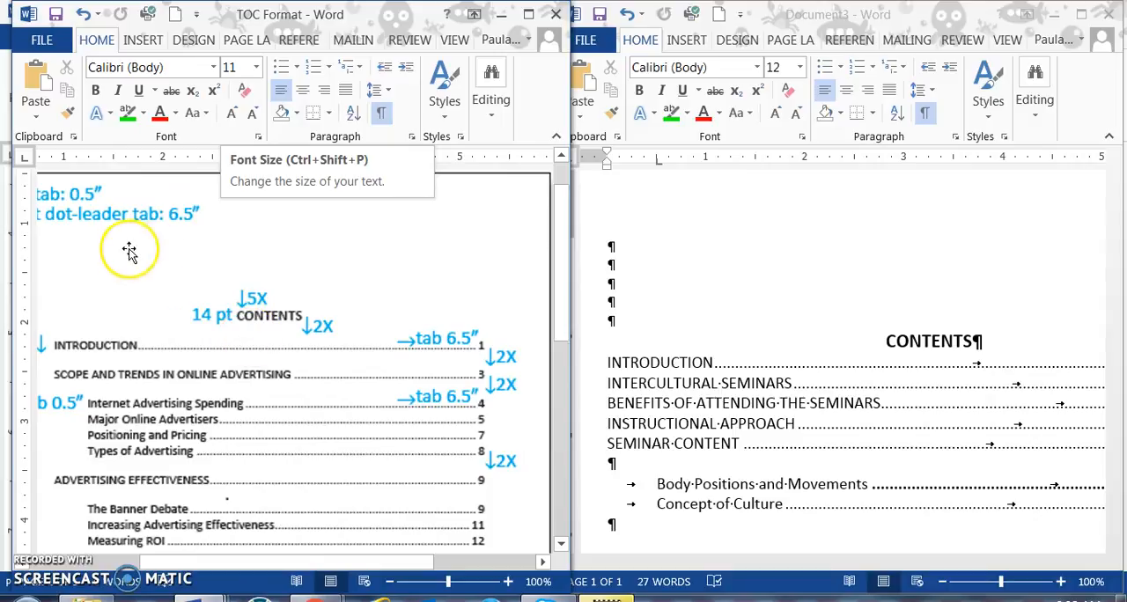
pyautogui.moveTo(196, 563); pyautogui.dragTo(132, 546)
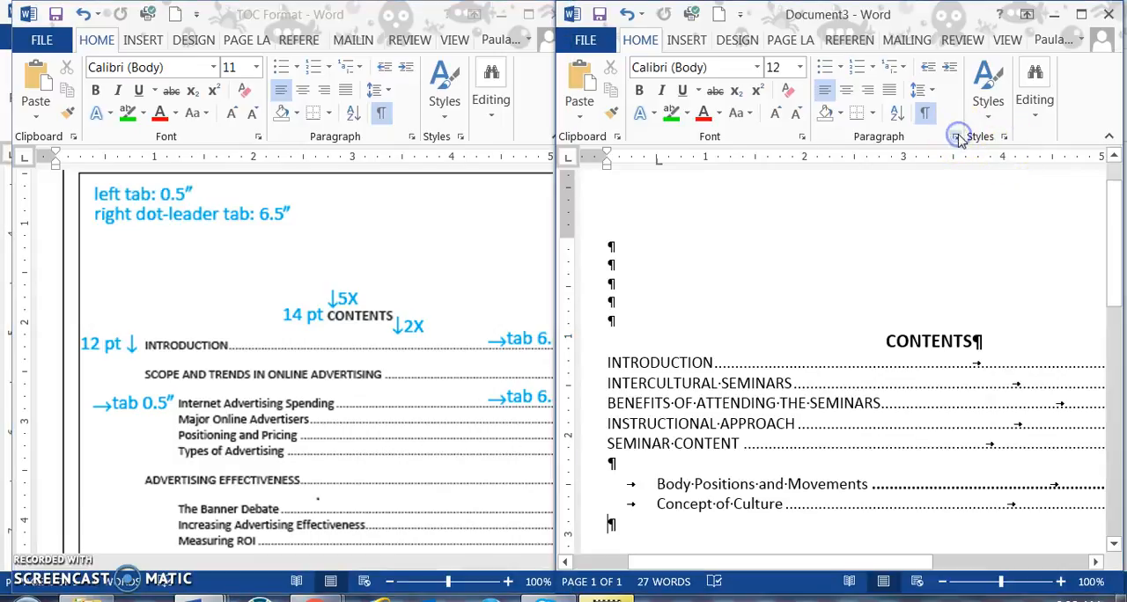
# Step: Check the tab stops on the blank line below Concept of Culture and close the settings without changes
pyautogui.click(740, 561)
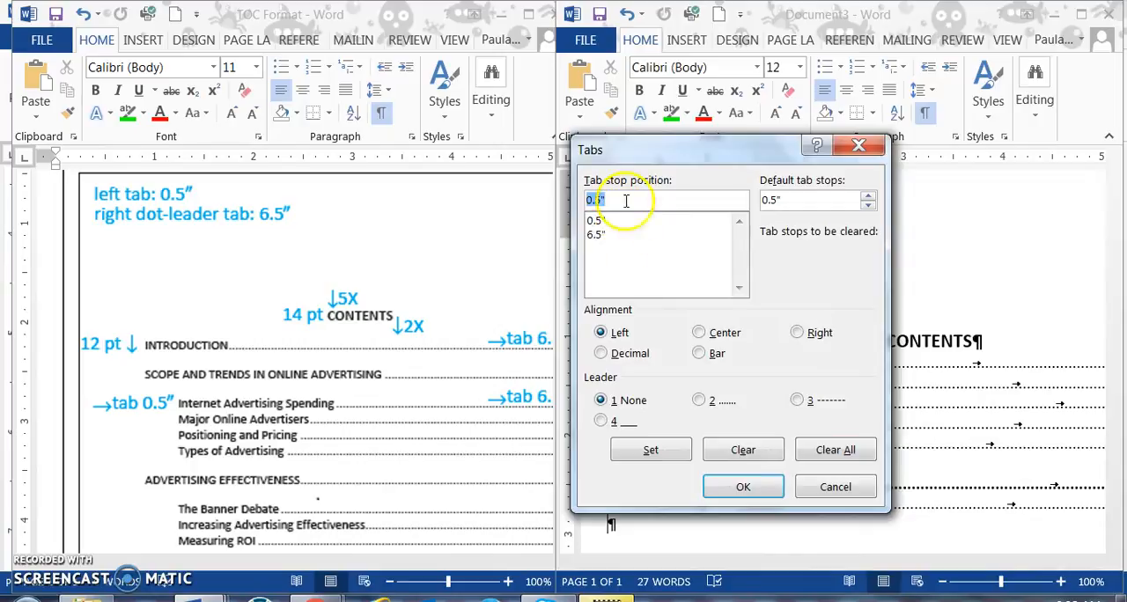
pyautogui.click(834, 487)
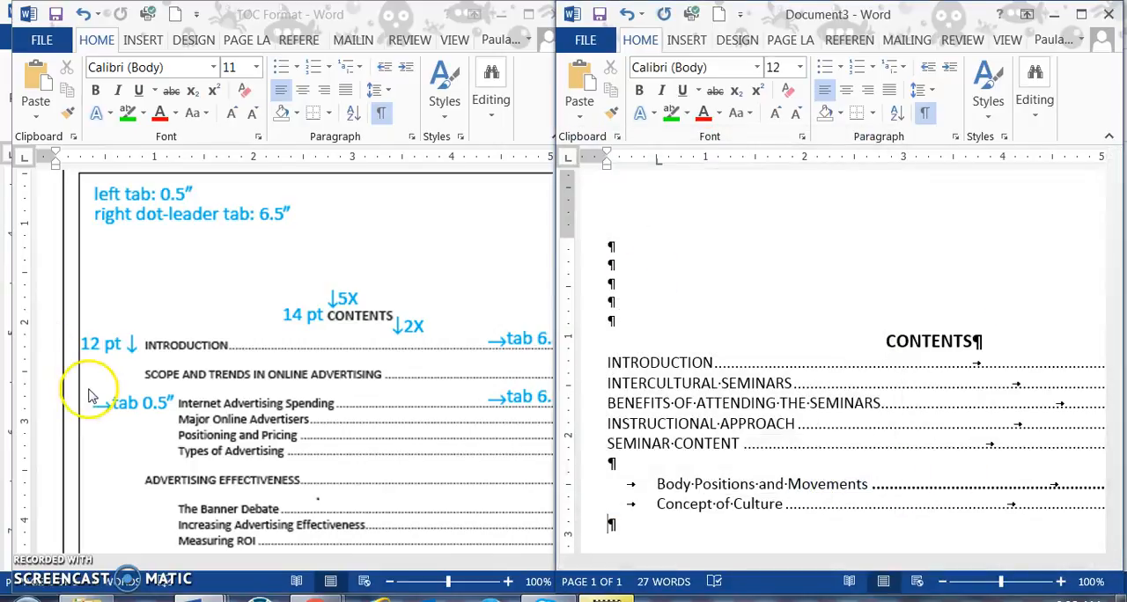
pyautogui.hotkey('alt', 'Tab')
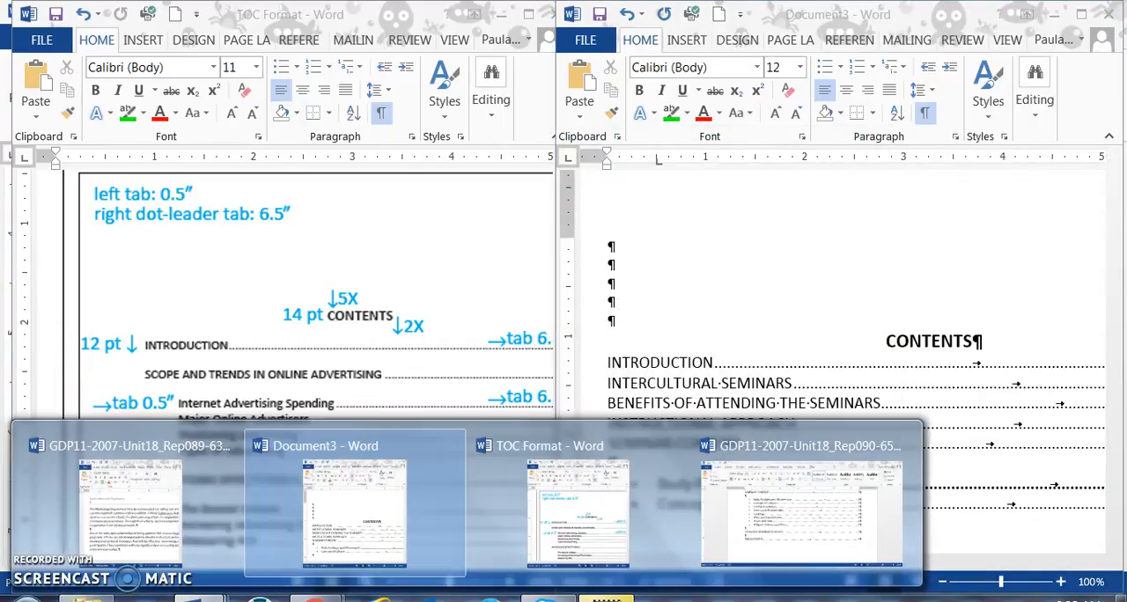
# Step: Switch to the GDP11-2007-Unit18_Rep089 report beside the contents document and look through its final pages up to the closing paragraphs
pyautogui.click(126, 493)
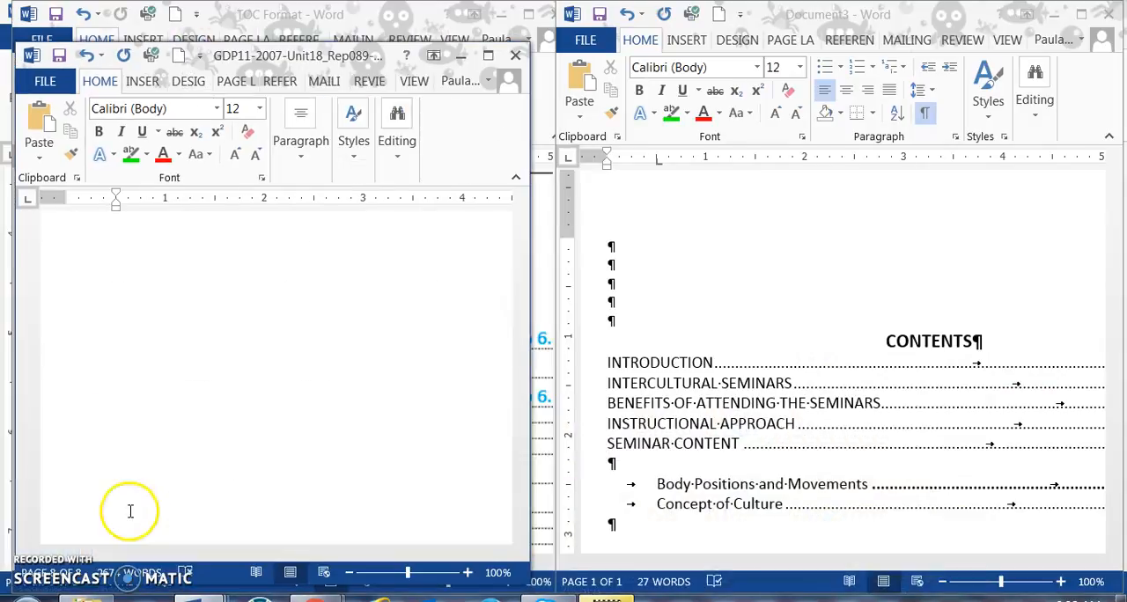
pyautogui.scroll(10, 242, 440)
pyautogui.scroll(15, 237, 438)
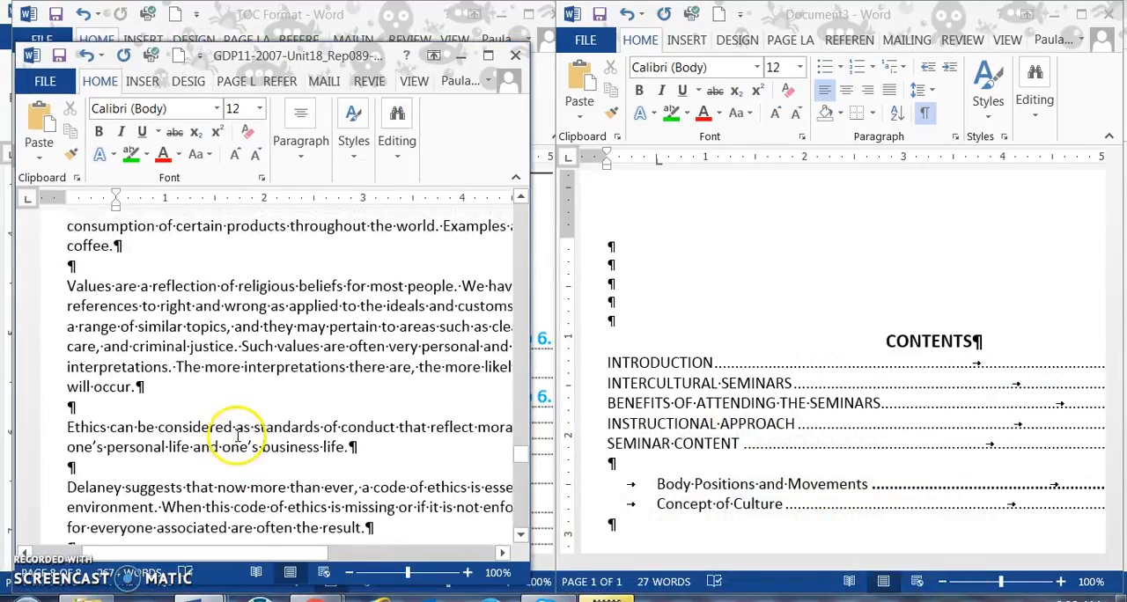
pyautogui.scroll(-10, 237, 436)
pyautogui.scroll(-15, 238, 435)
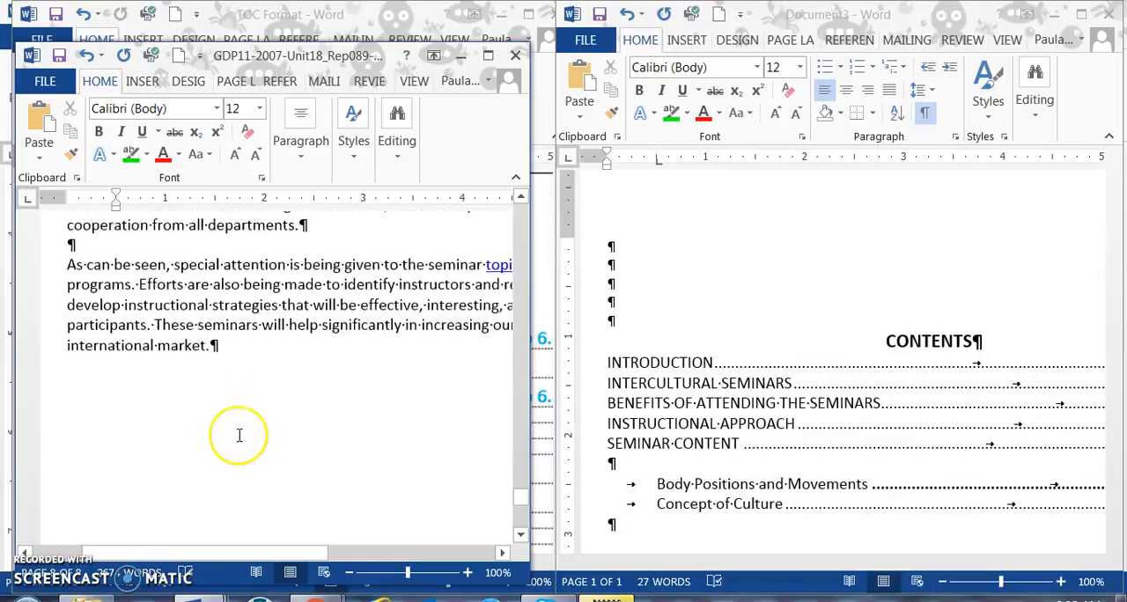
pyautogui.scroll(8, 238, 435)
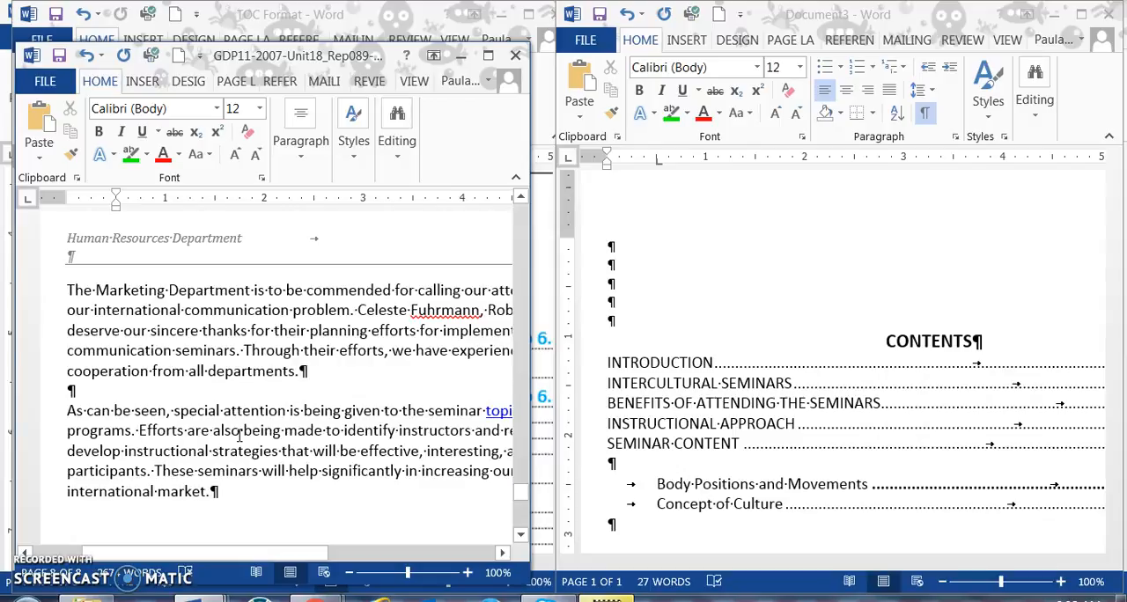
pyautogui.click(302, 581)
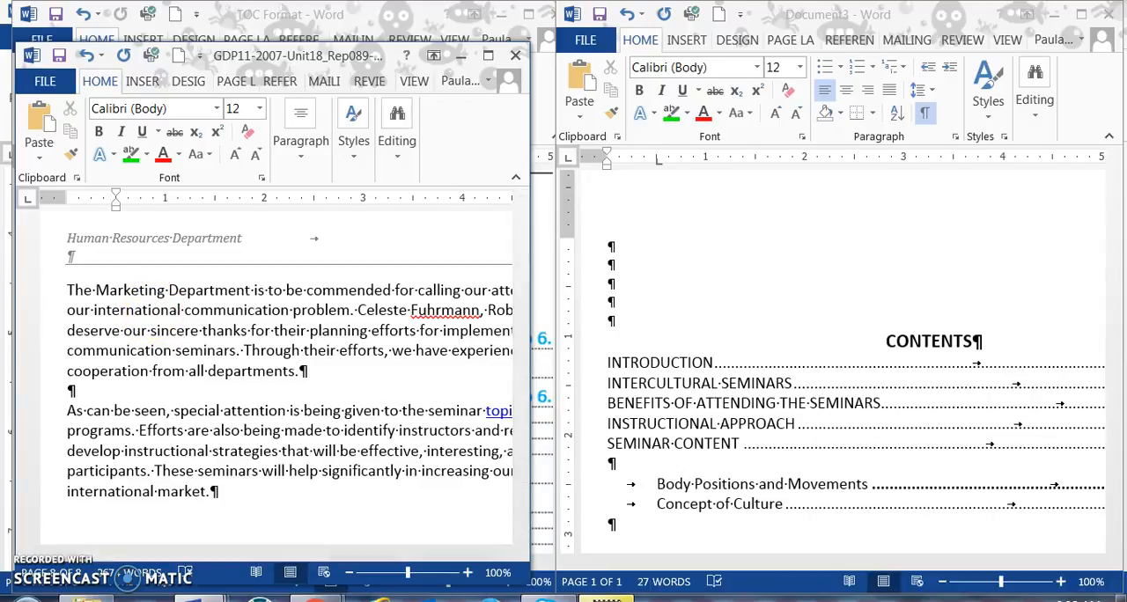
pyautogui.moveTo(606, 598)
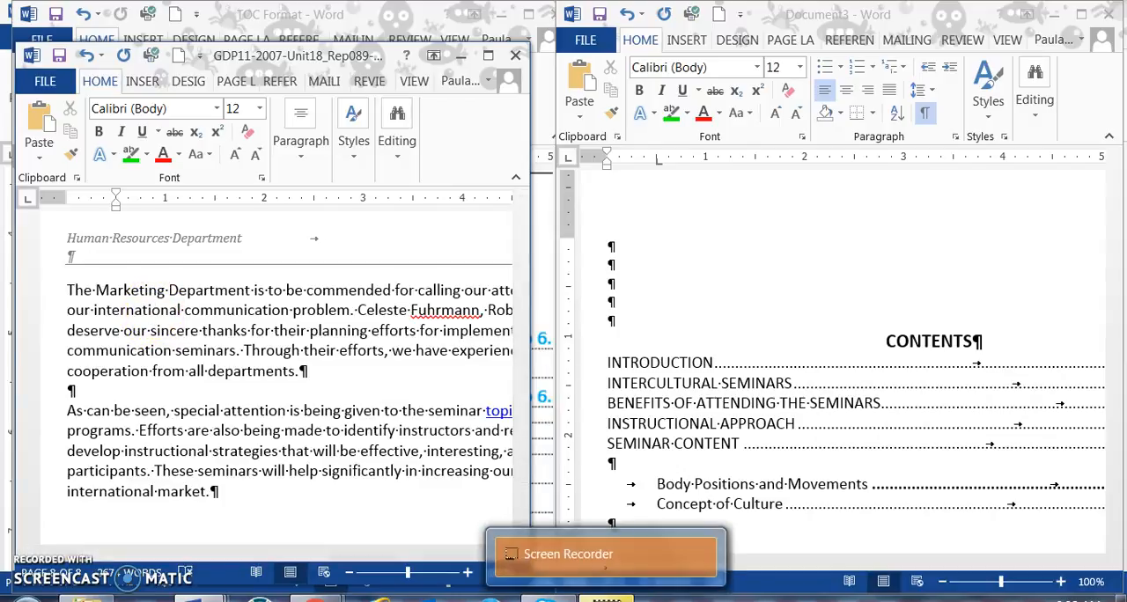